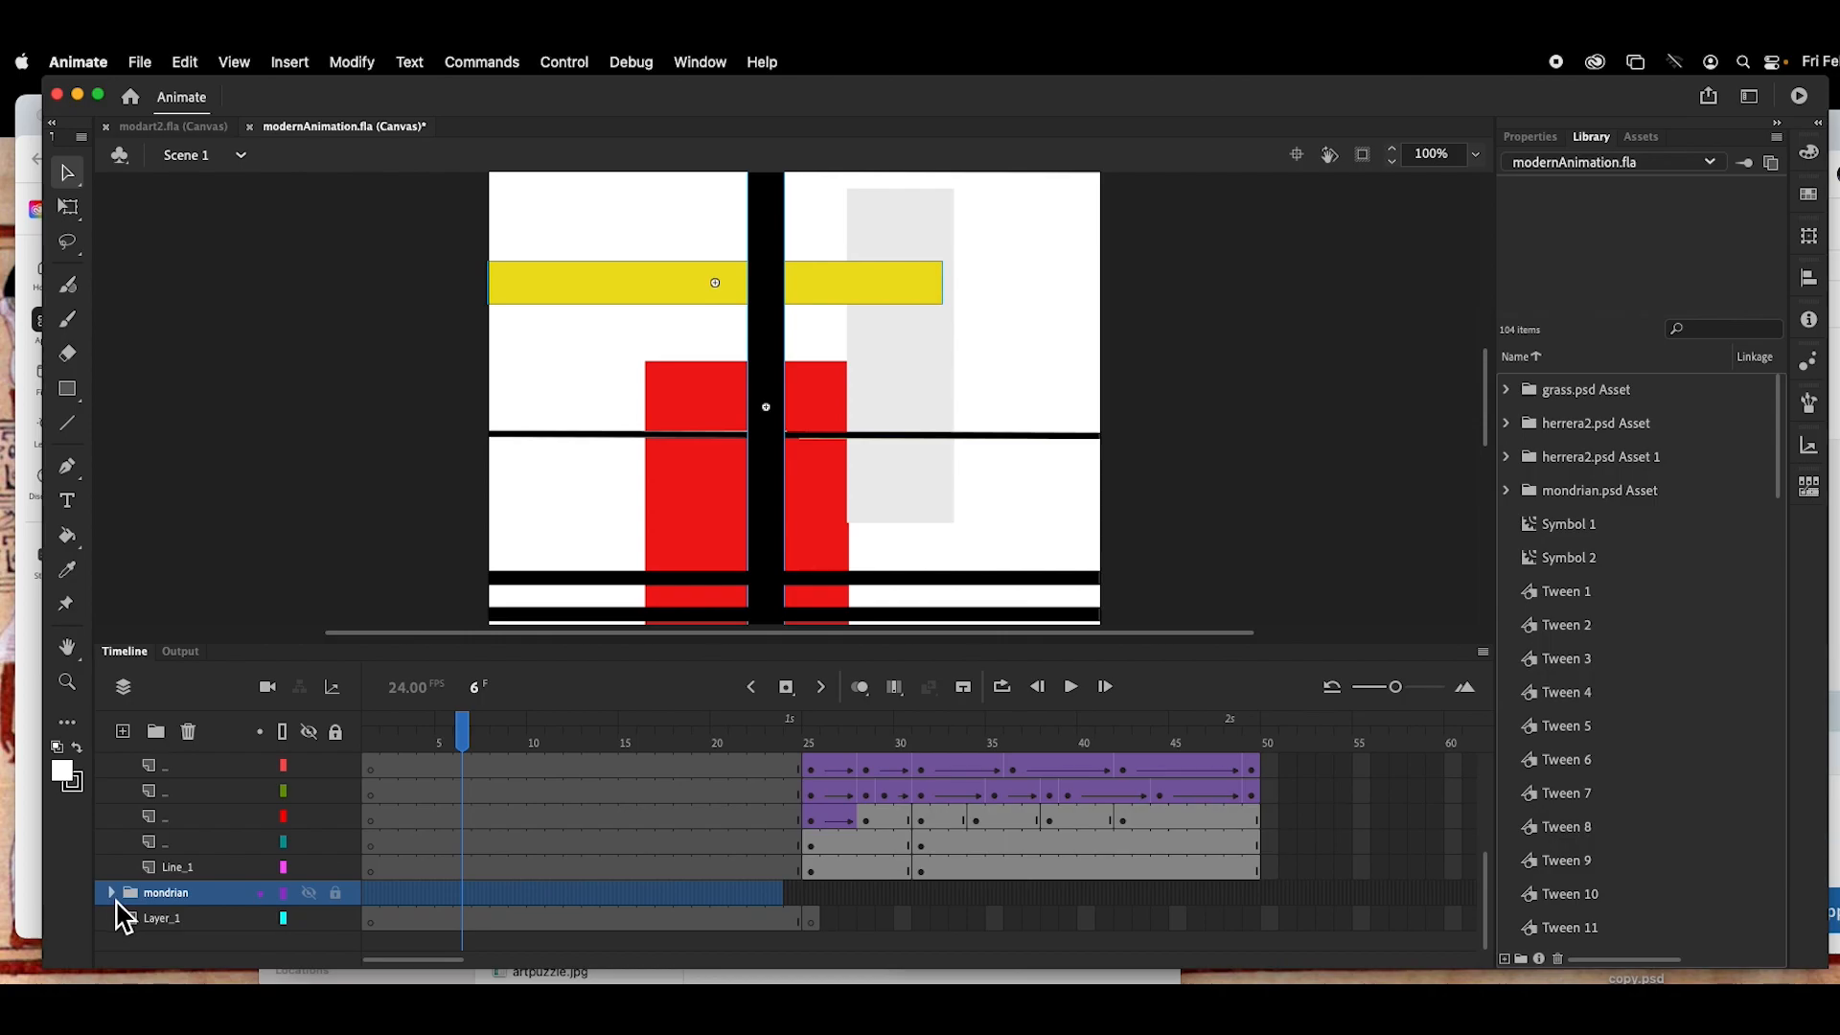
Step: Expand the mondrian layer folder and review its animation from frame 1 through to frame 25
{"action": "left_click", "coordinate": [113, 895]}
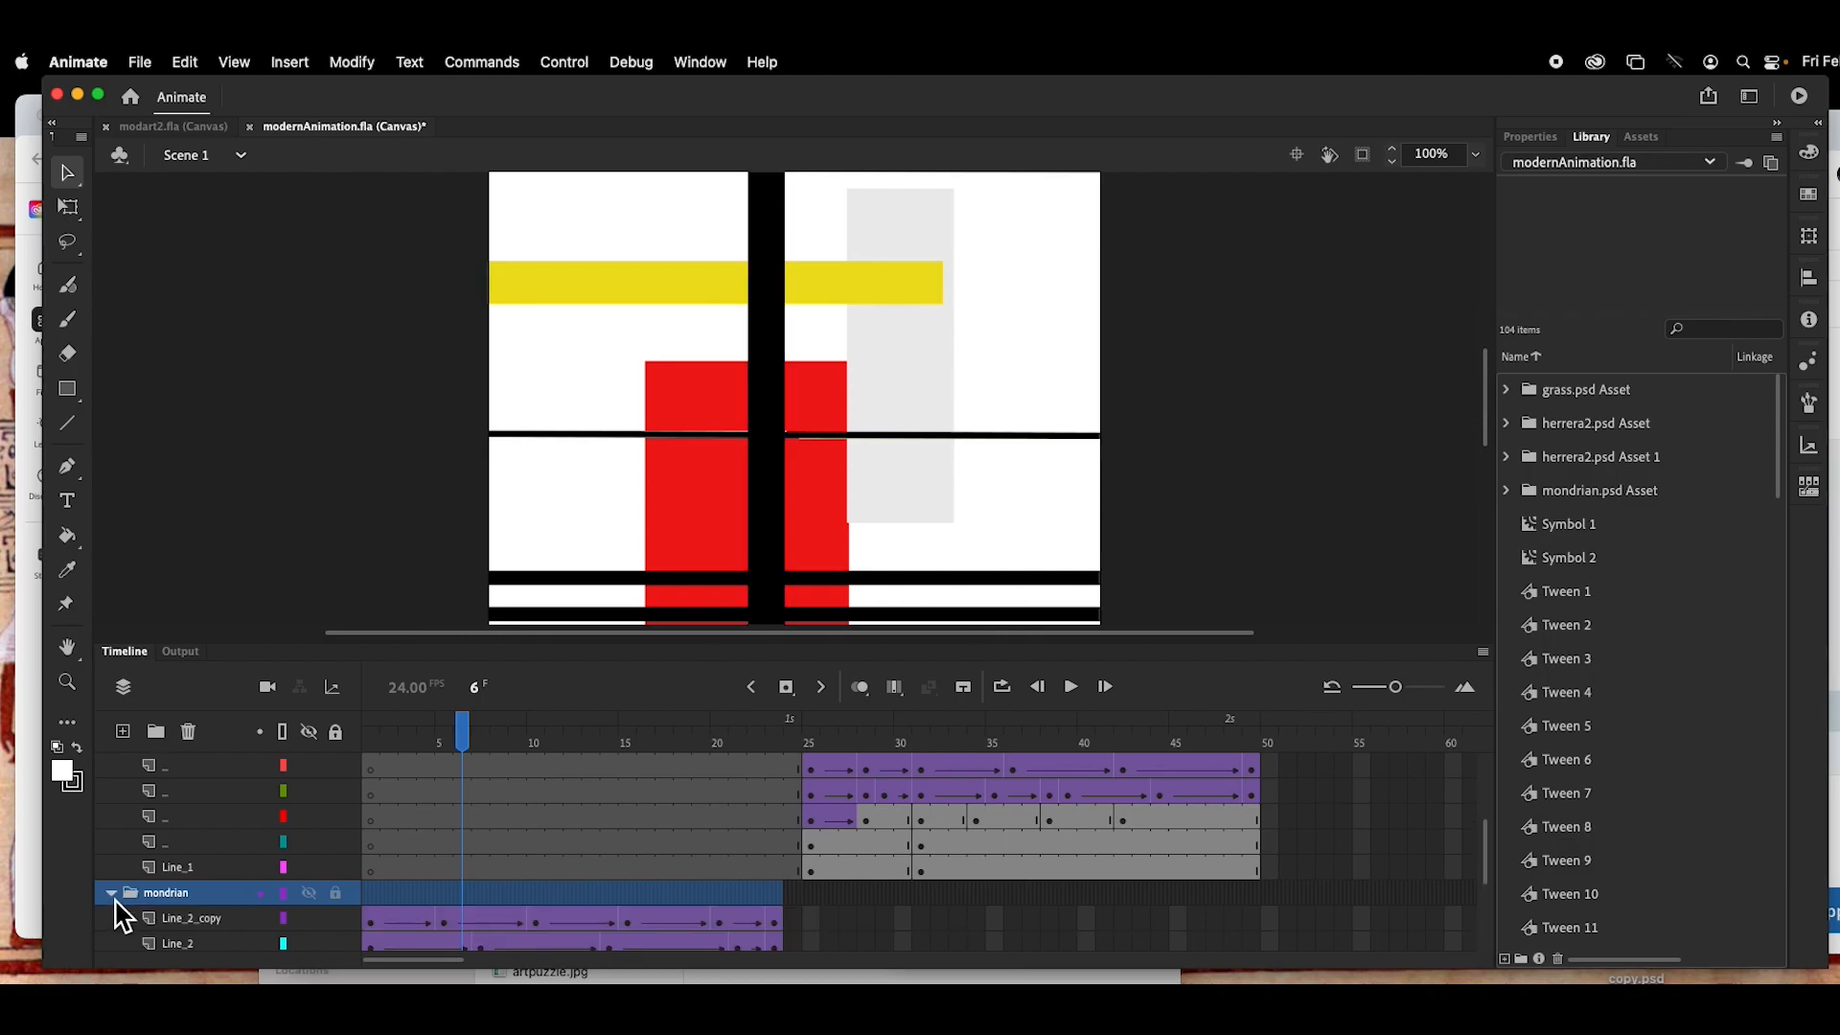
{"action": "left_click_drag", "start_coordinate": [464, 733], "coordinate": [375, 764]}
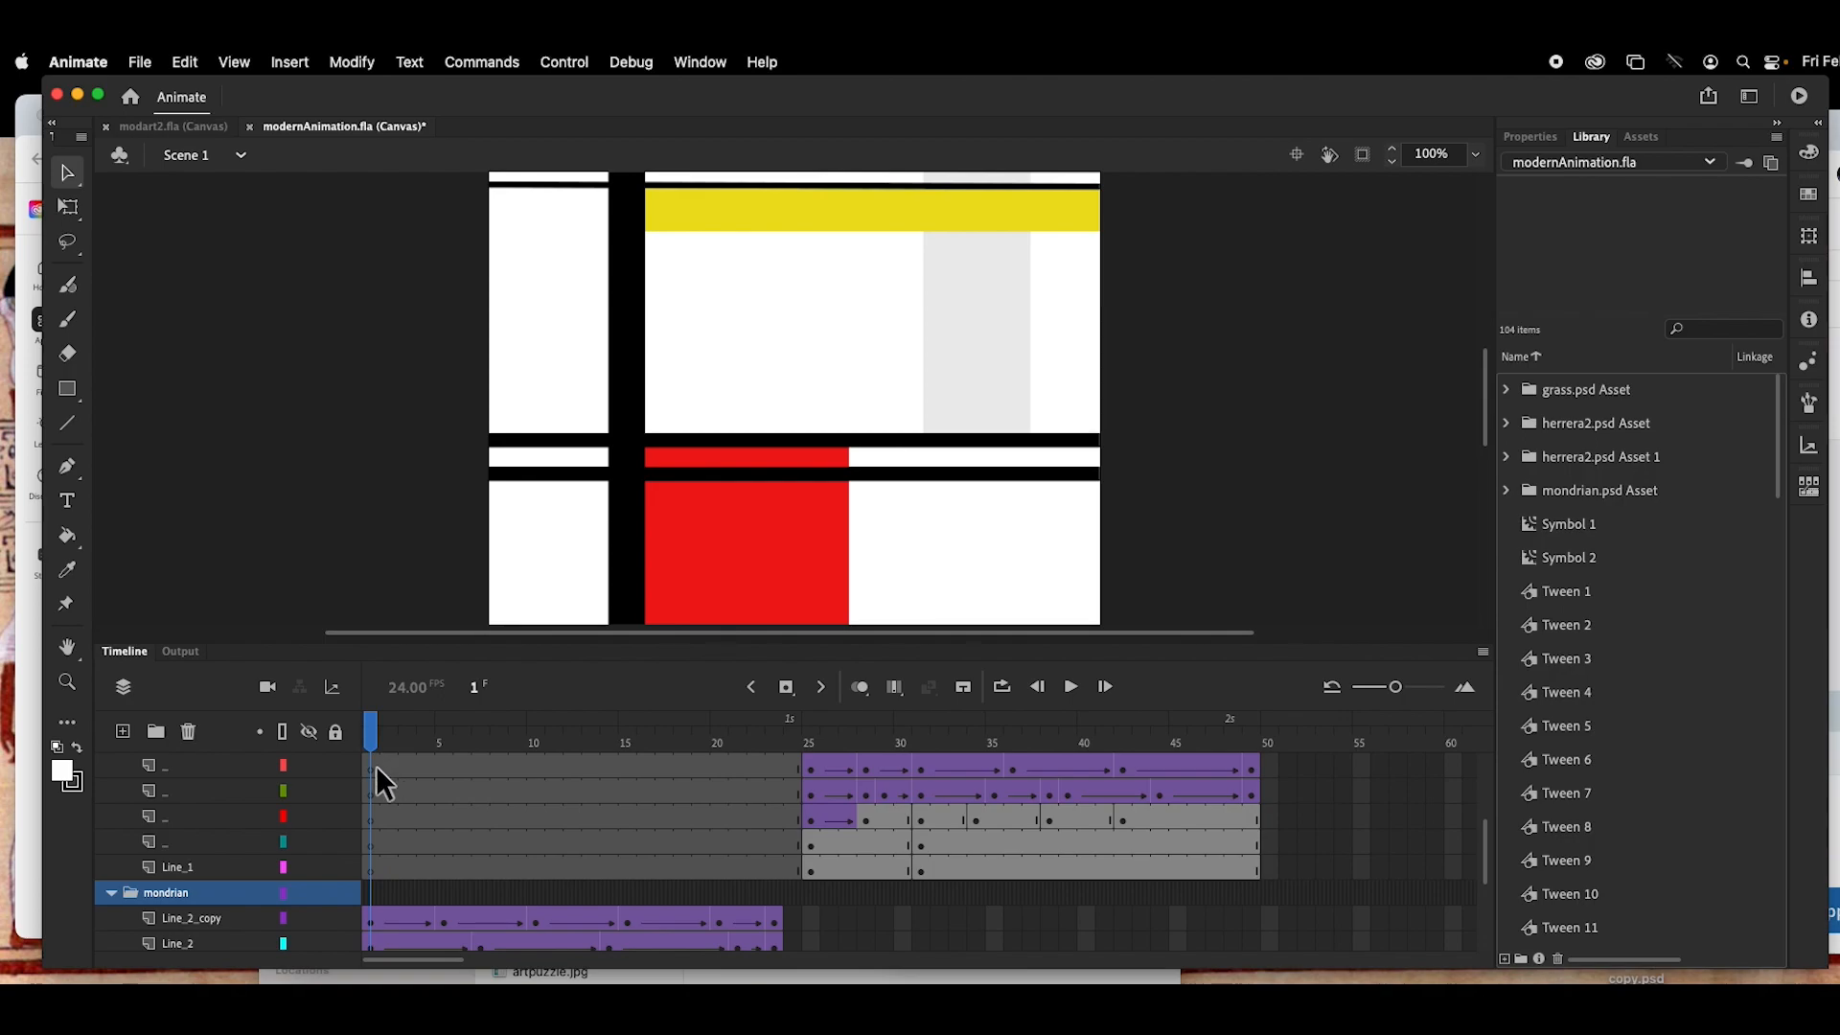
{"action": "left_click", "coordinate": [370, 923]}
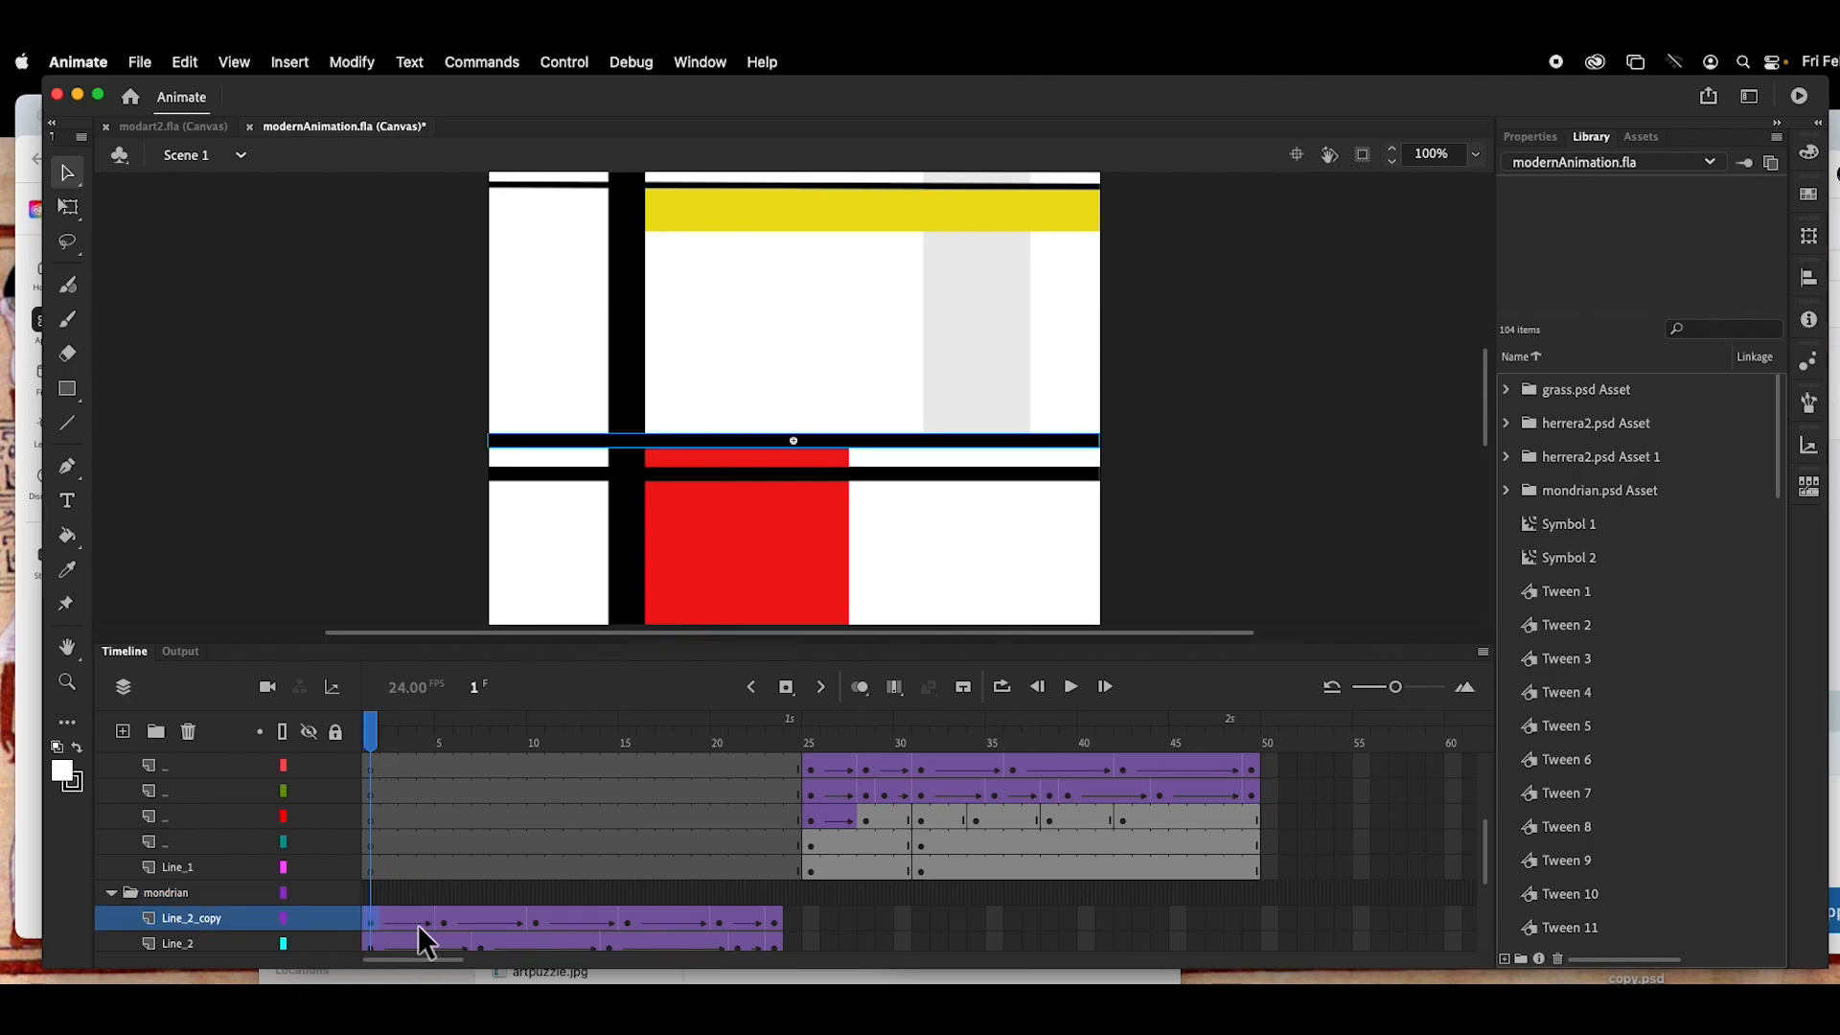
{"action": "left_click", "coordinate": [372, 743]}
{"action": "left_click_drag", "start_coordinate": [377, 745], "coordinate": [821, 738]}
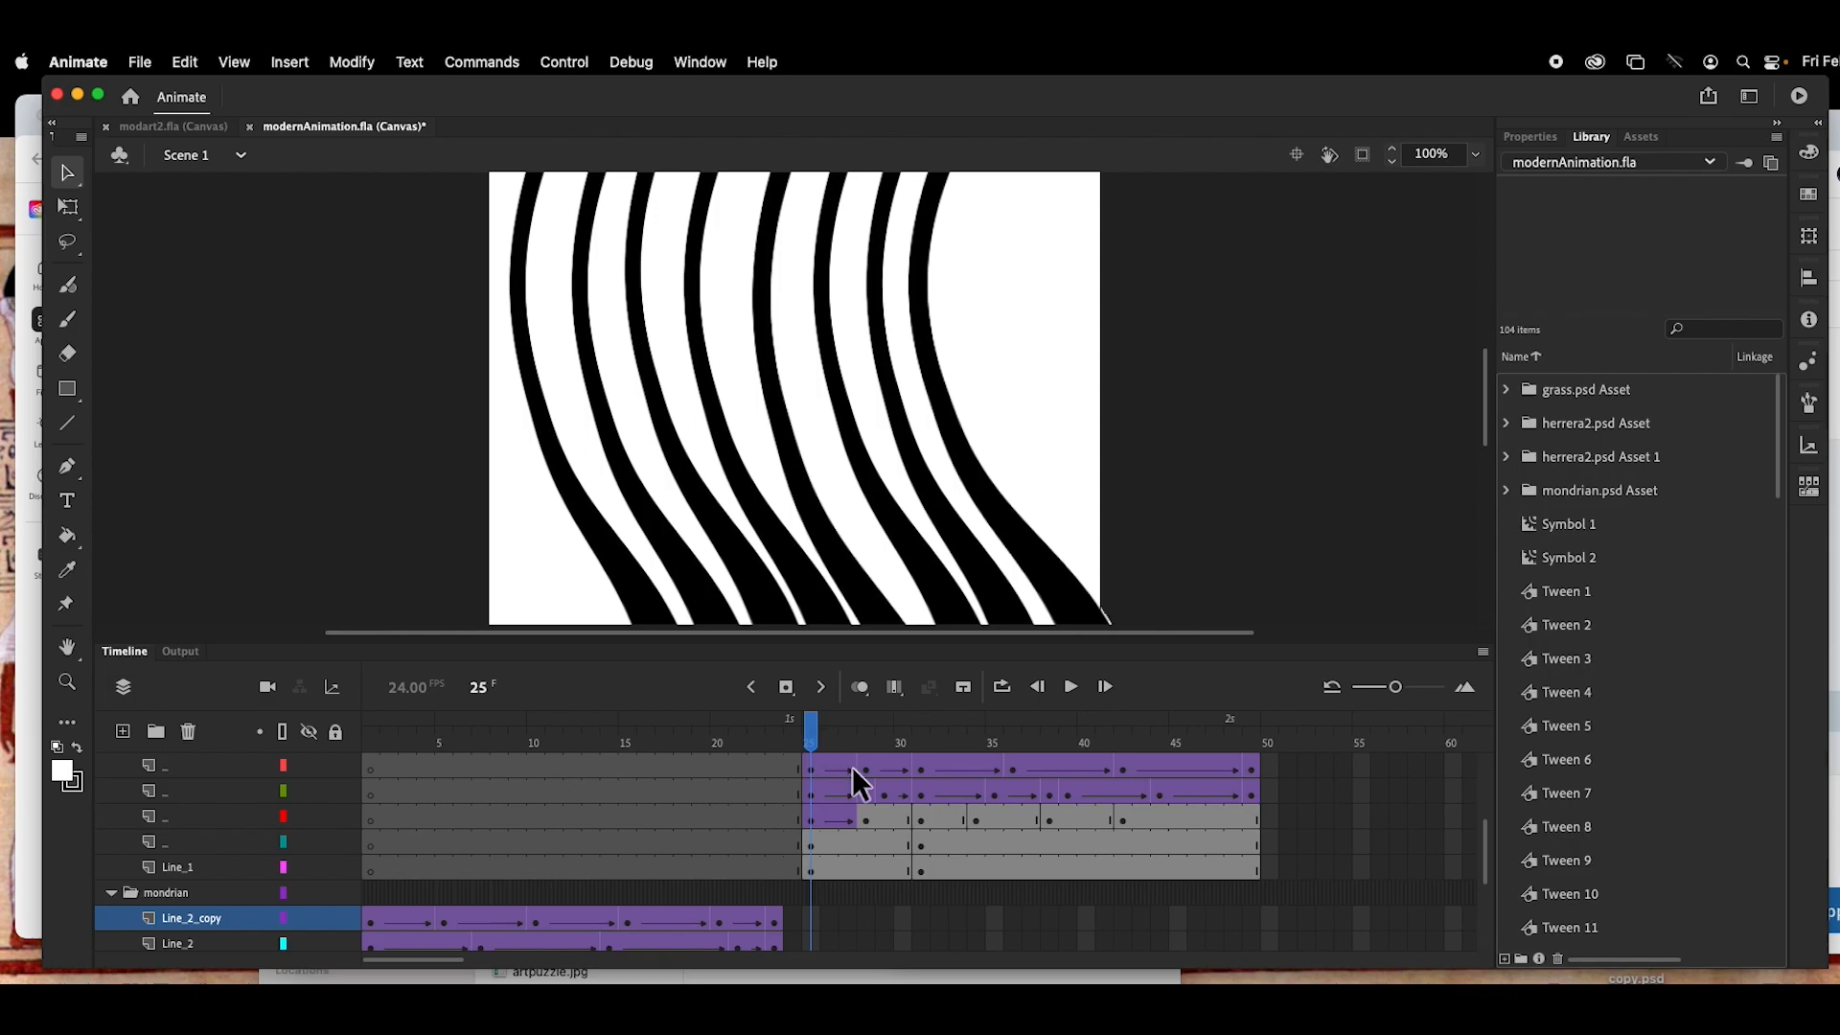
Step: Review the wavy line on the red-marked layer at its keyframes 25, 28, 31, 34, 38 and 42, with the stage at 50%
{"action": "left_click", "coordinate": [812, 822]}
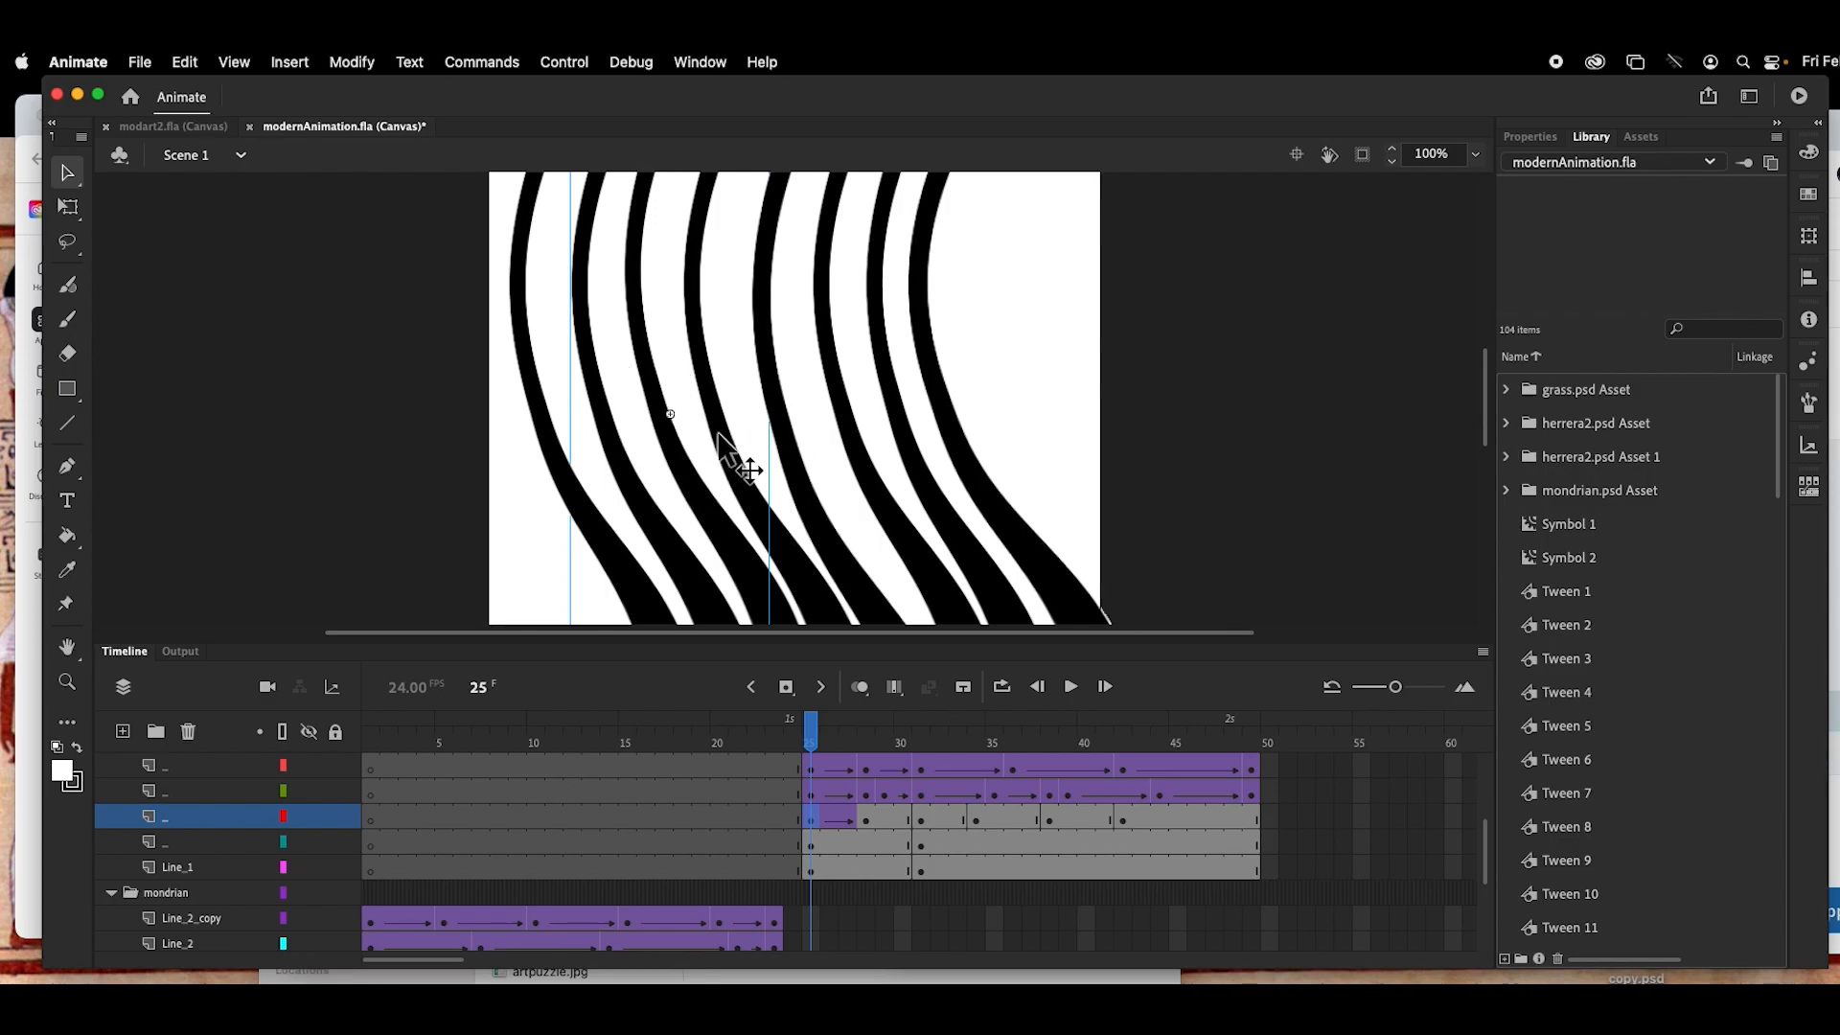
{"action": "key", "text": "super+minus"}
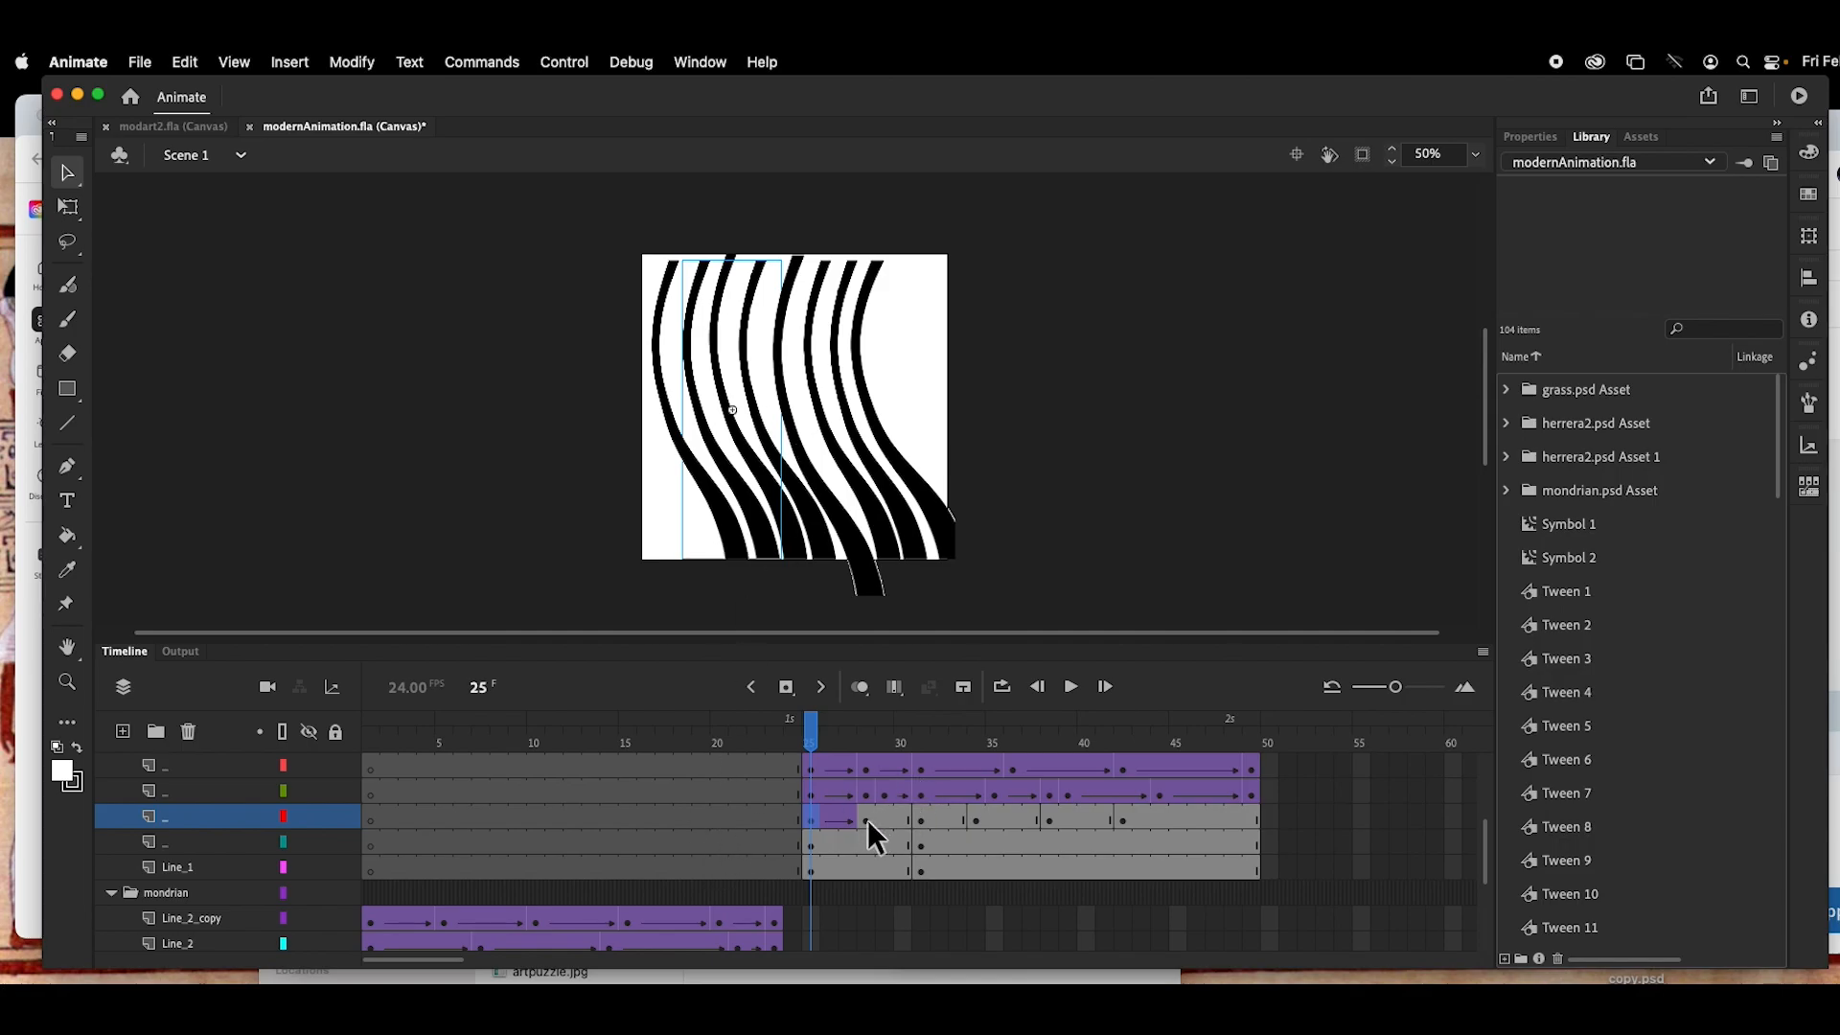
{"action": "left_click", "coordinate": [866, 819]}
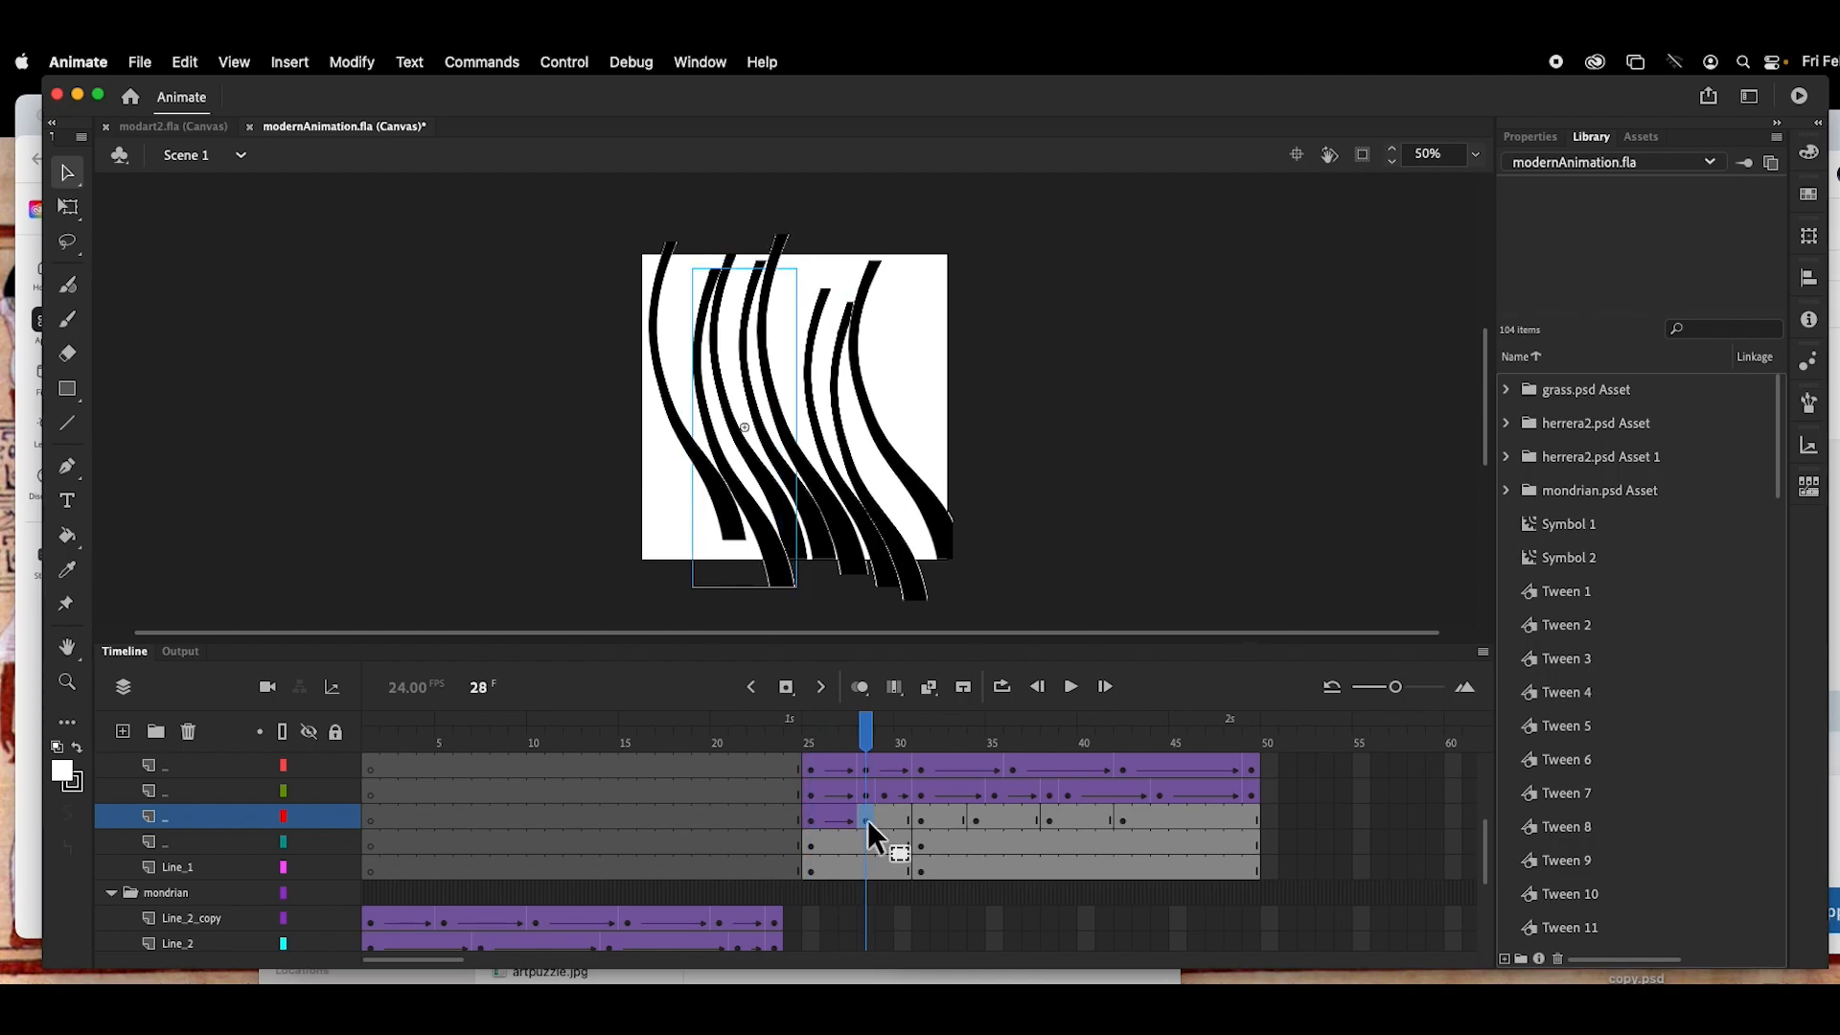
{"action": "left_click", "coordinate": [922, 820]}
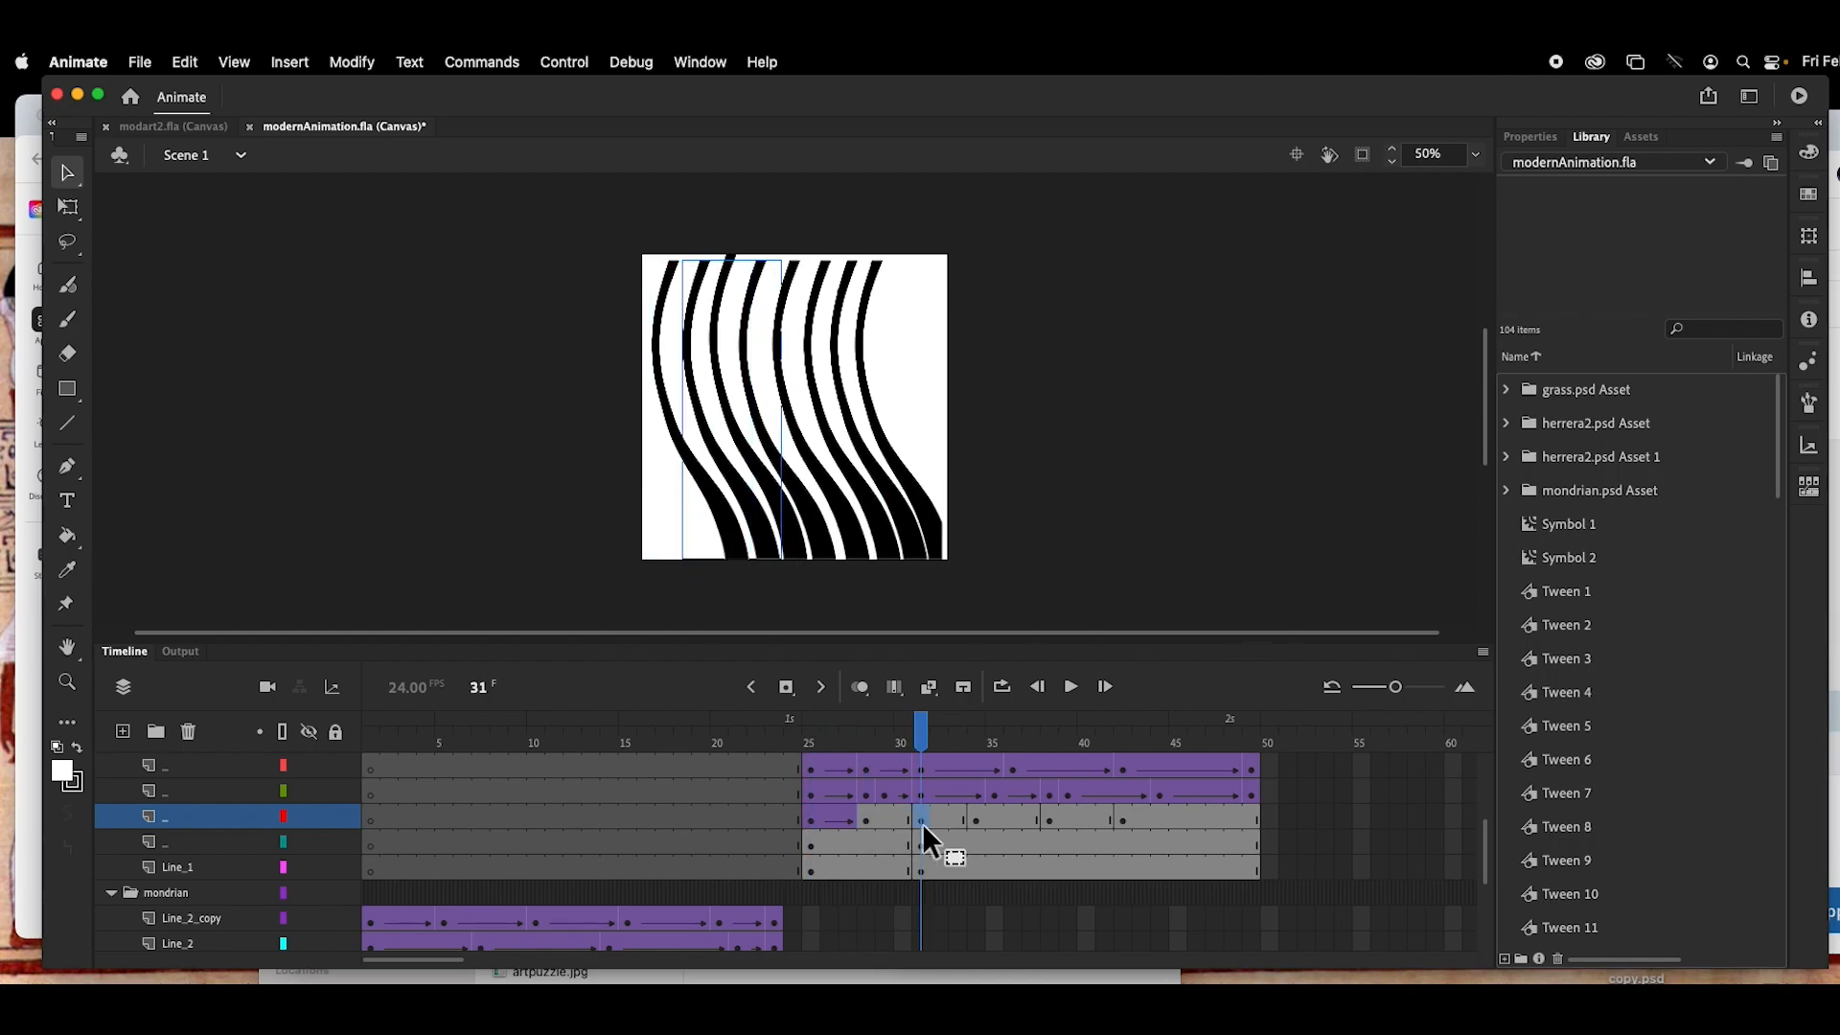
{"action": "left_click", "coordinate": [979, 820]}
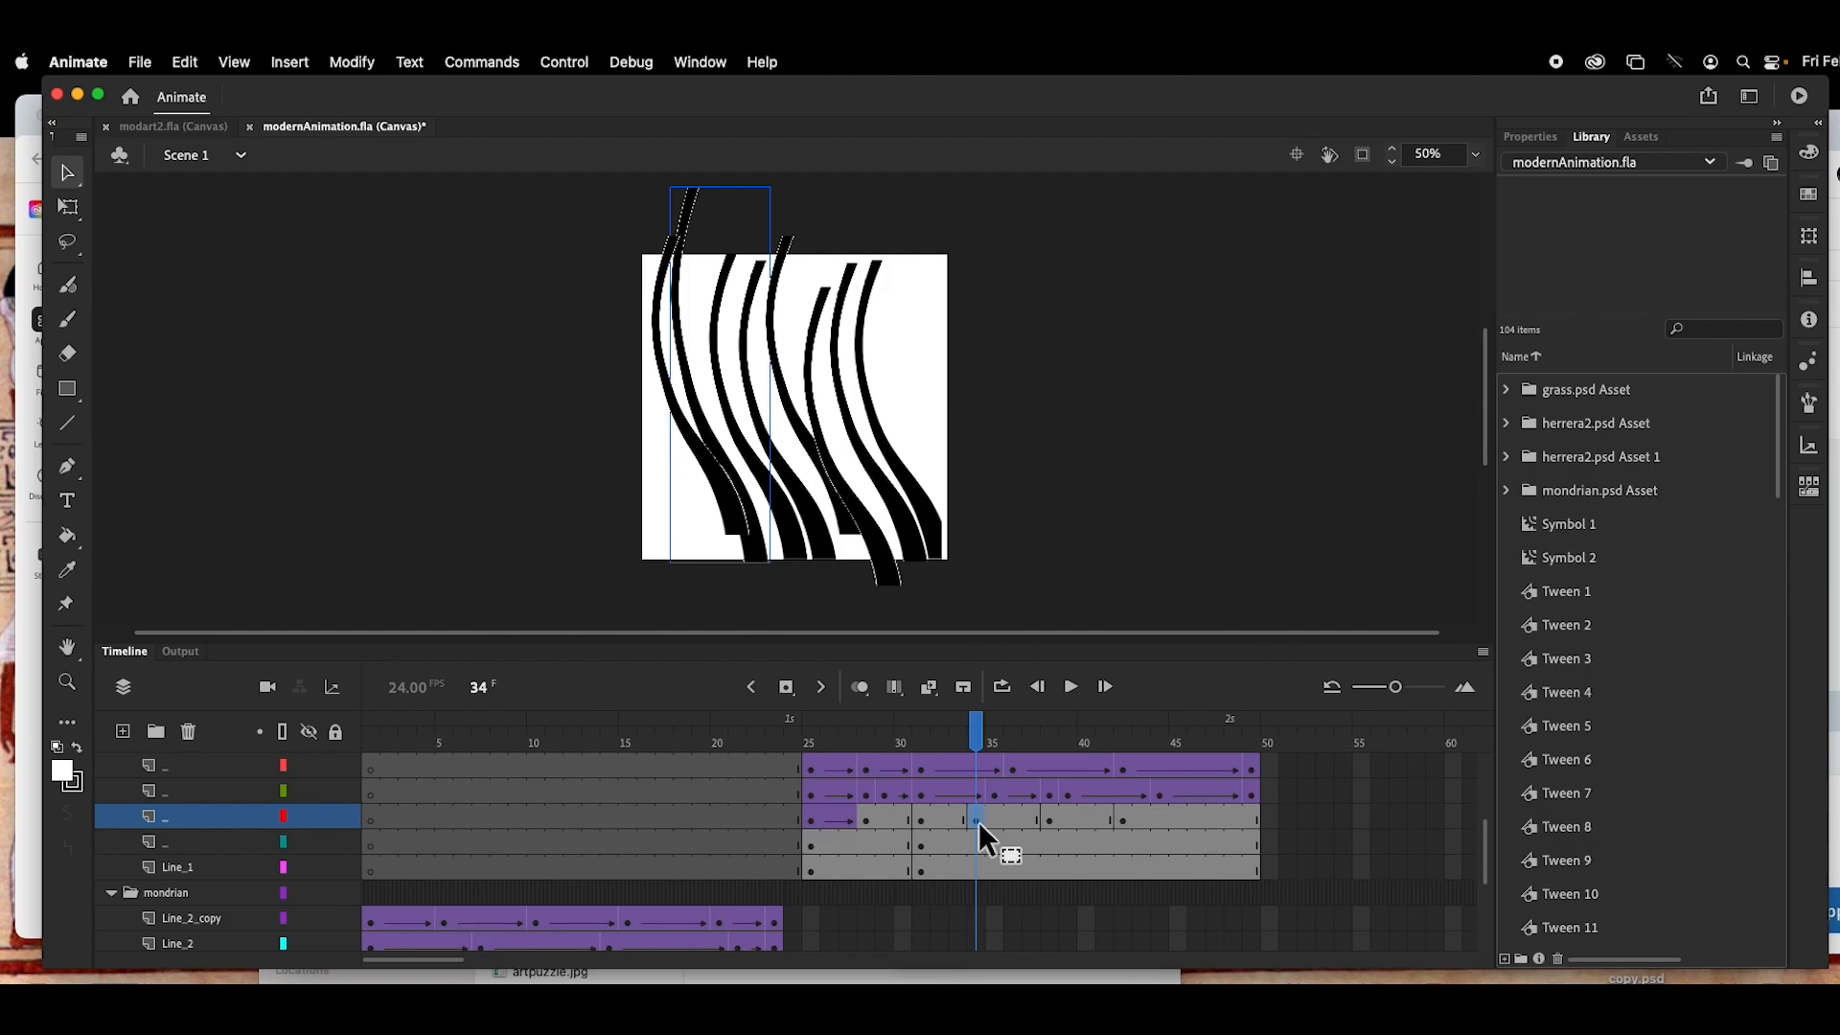
{"action": "left_click", "coordinate": [1050, 819]}
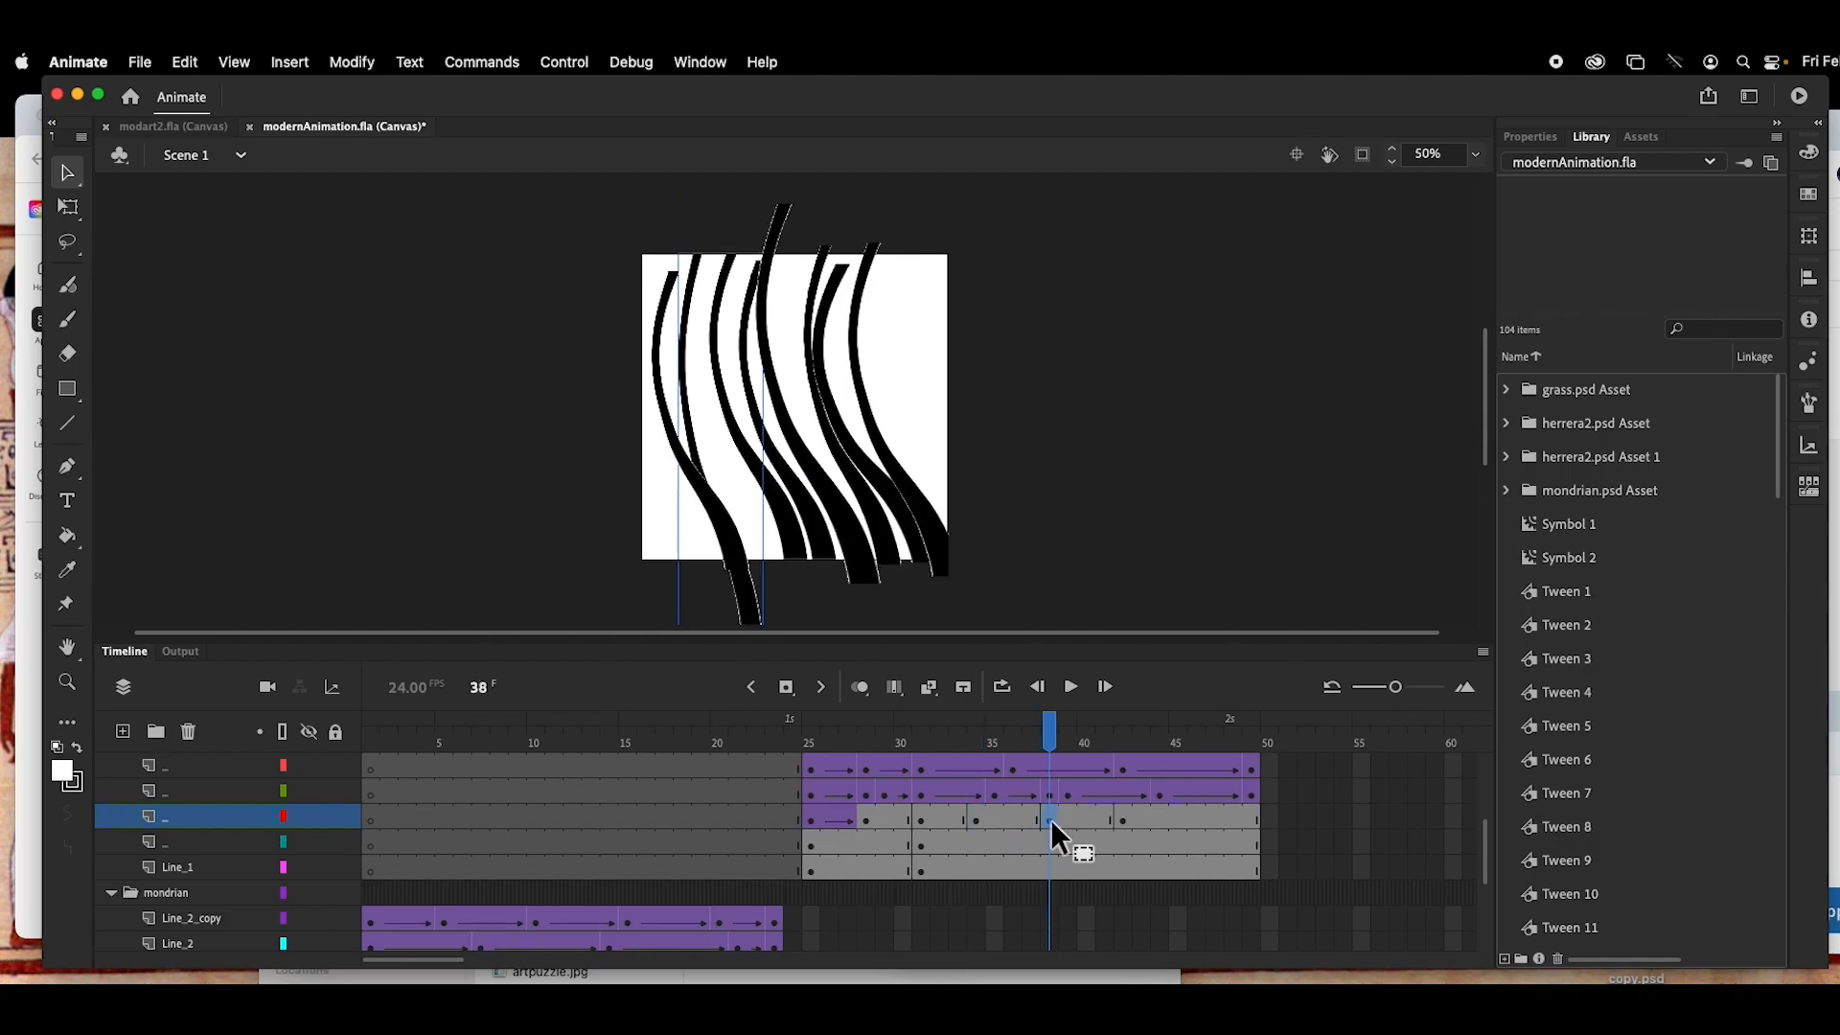
{"action": "left_click", "coordinate": [1125, 819]}
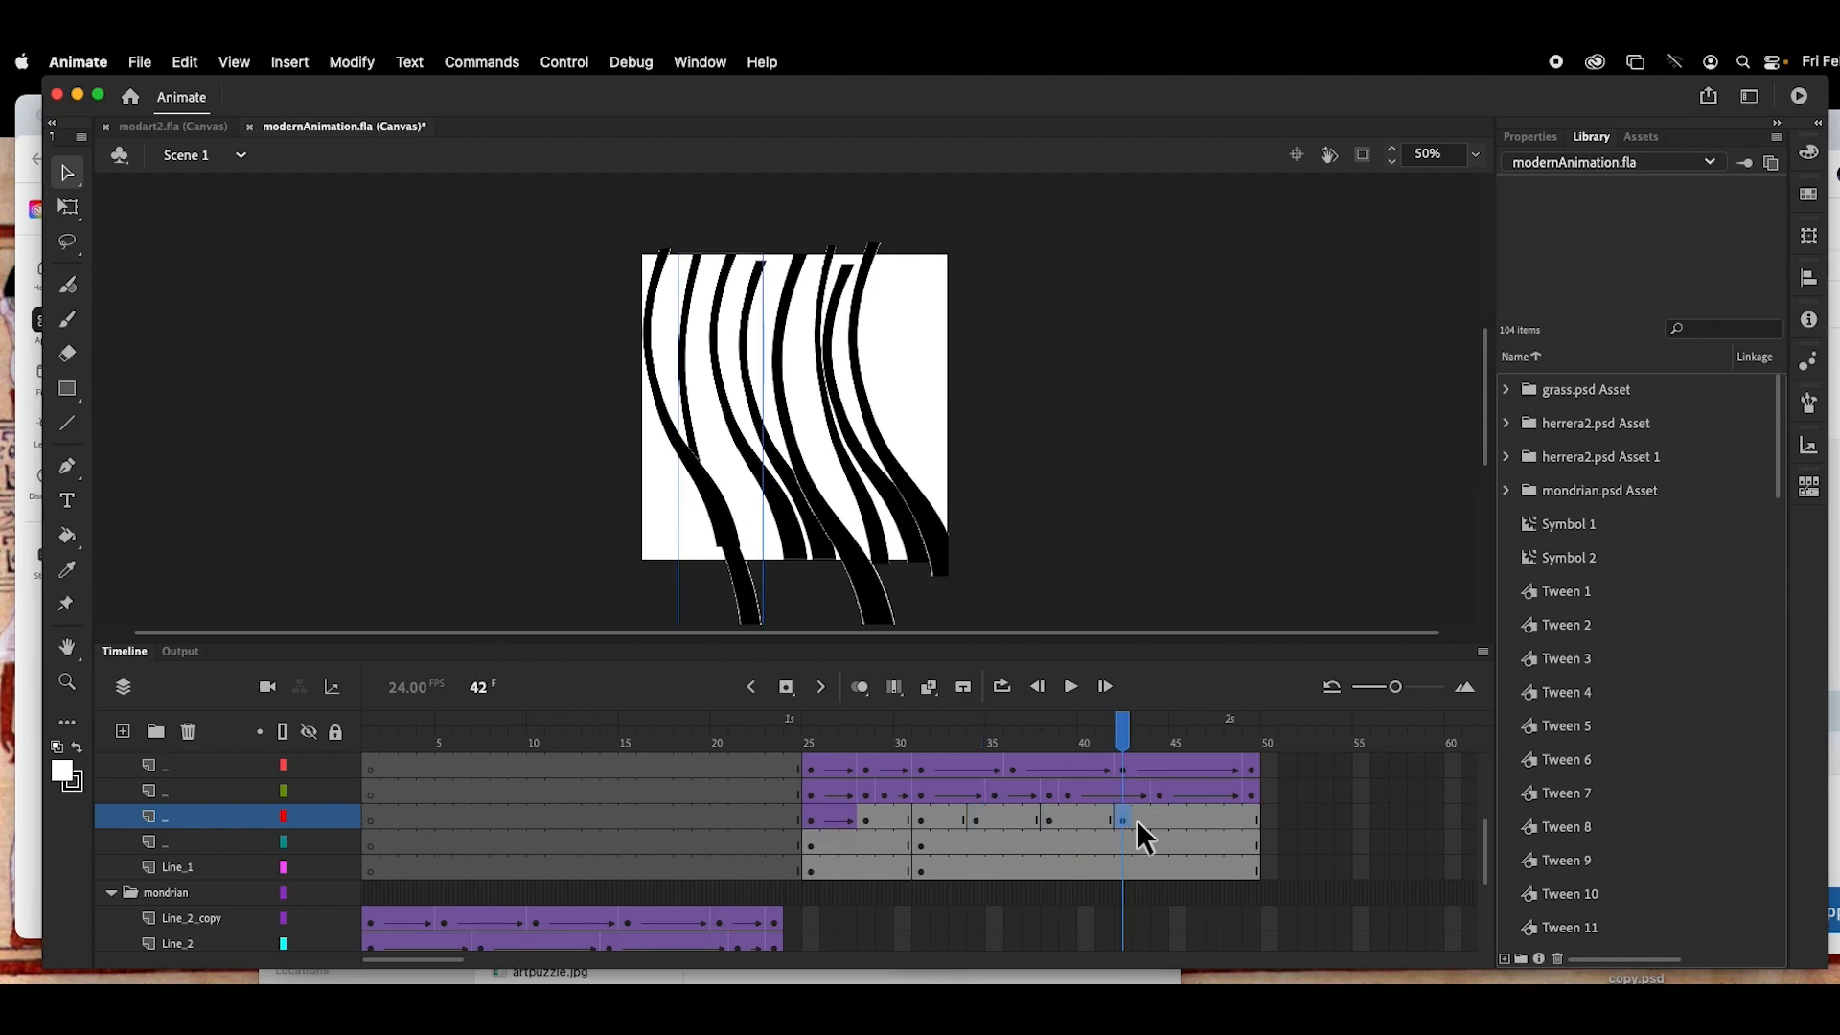
Step: Create classic tweens from keyframes 28 and 31 on the red-marked line layer, converting the frame content to symbols
{"action": "right_click", "coordinate": [866, 820]}
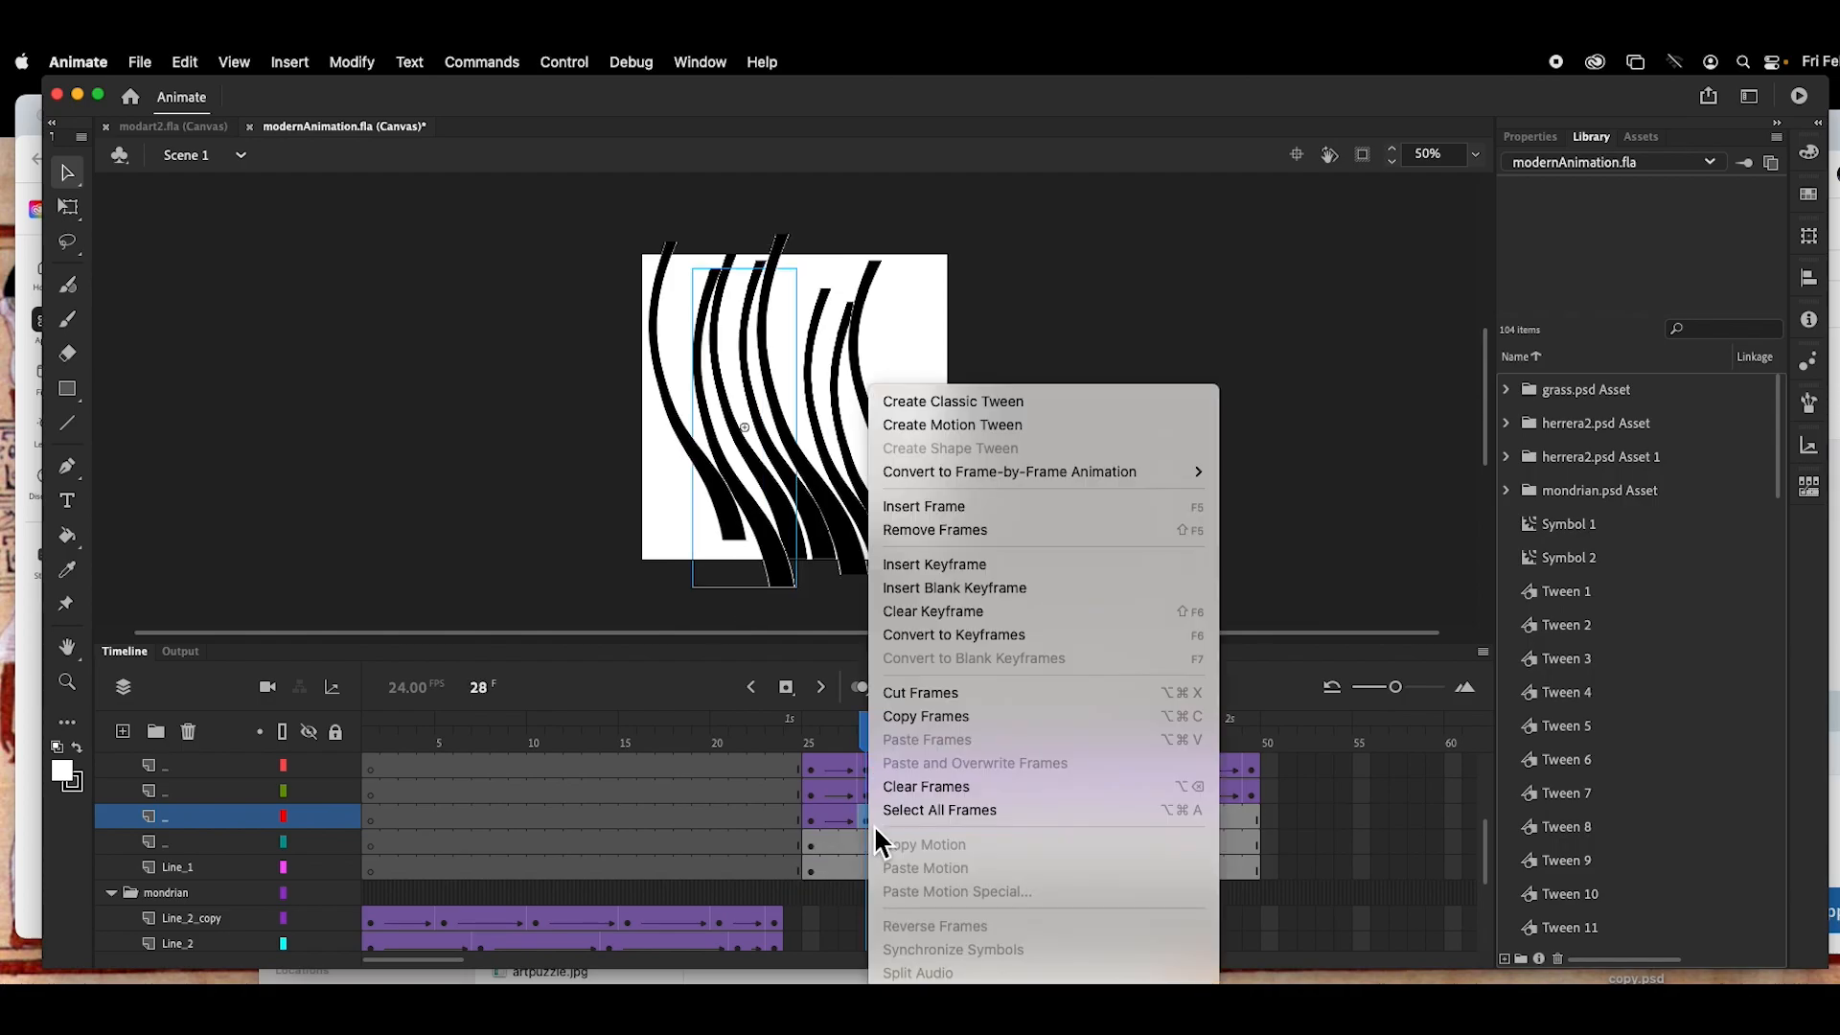
{"action": "left_click", "coordinate": [993, 398]}
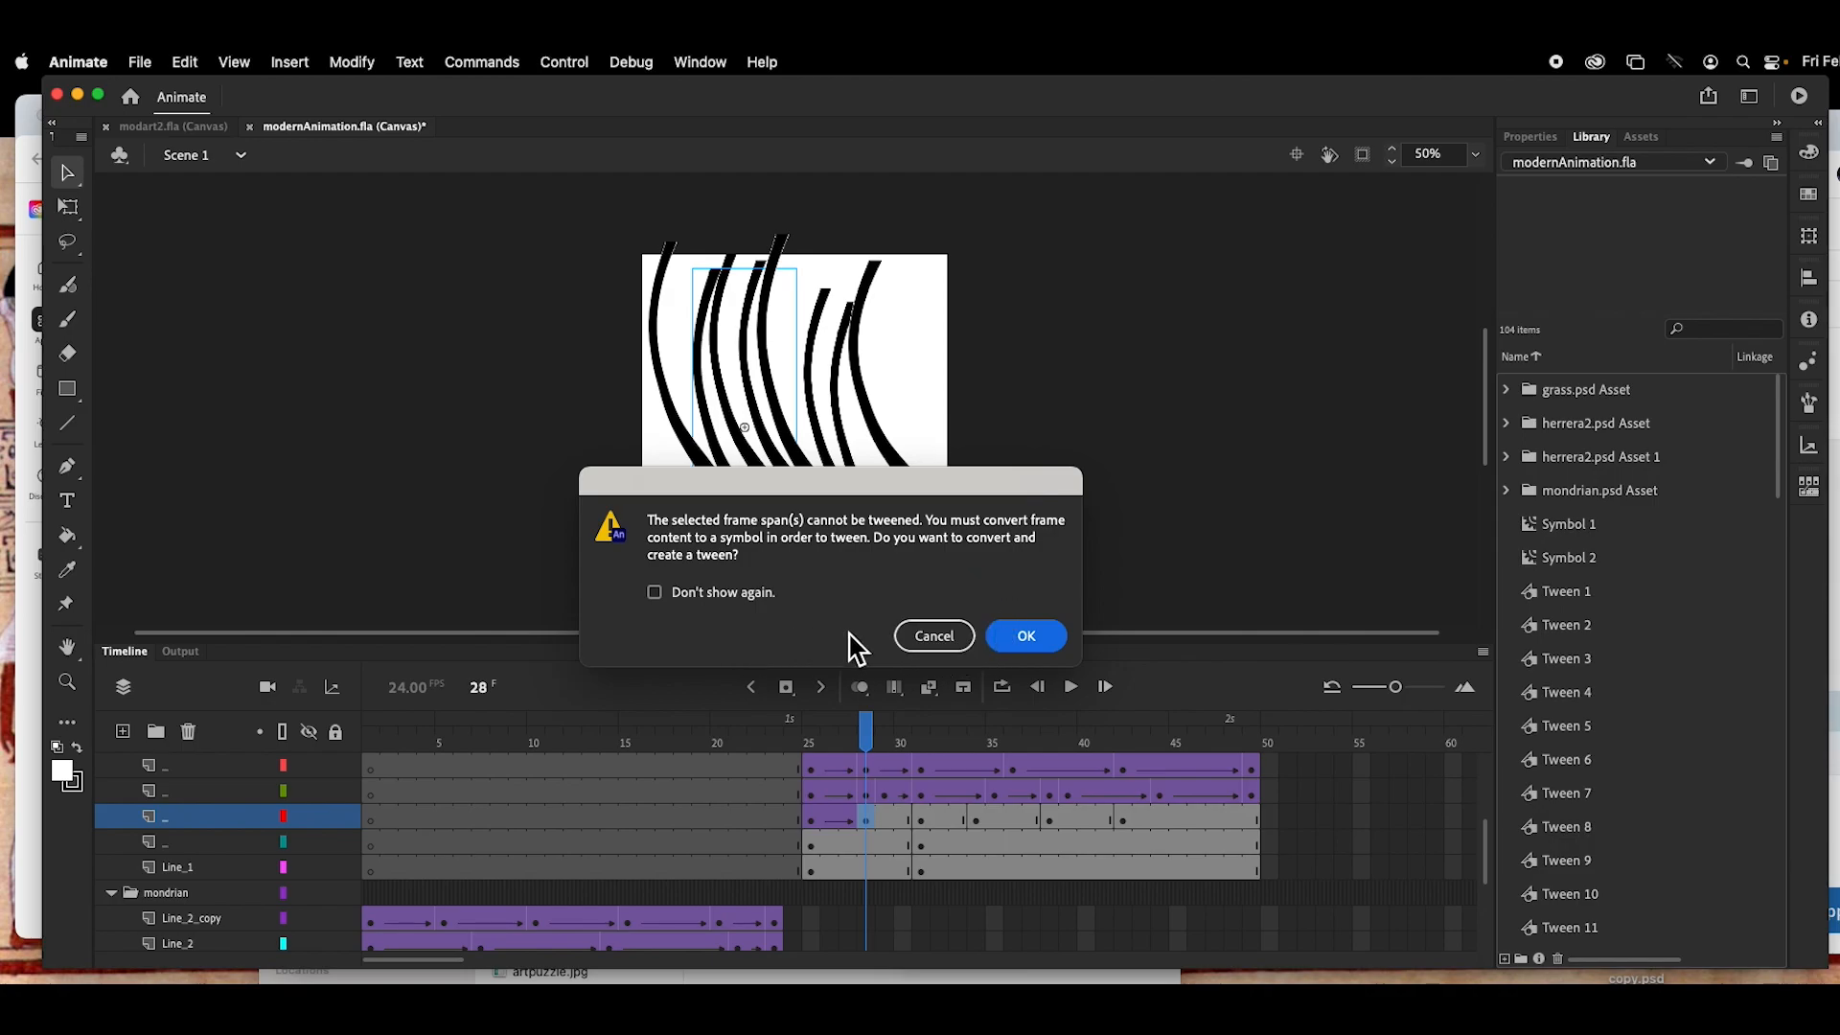
{"action": "left_click", "coordinate": [1027, 636]}
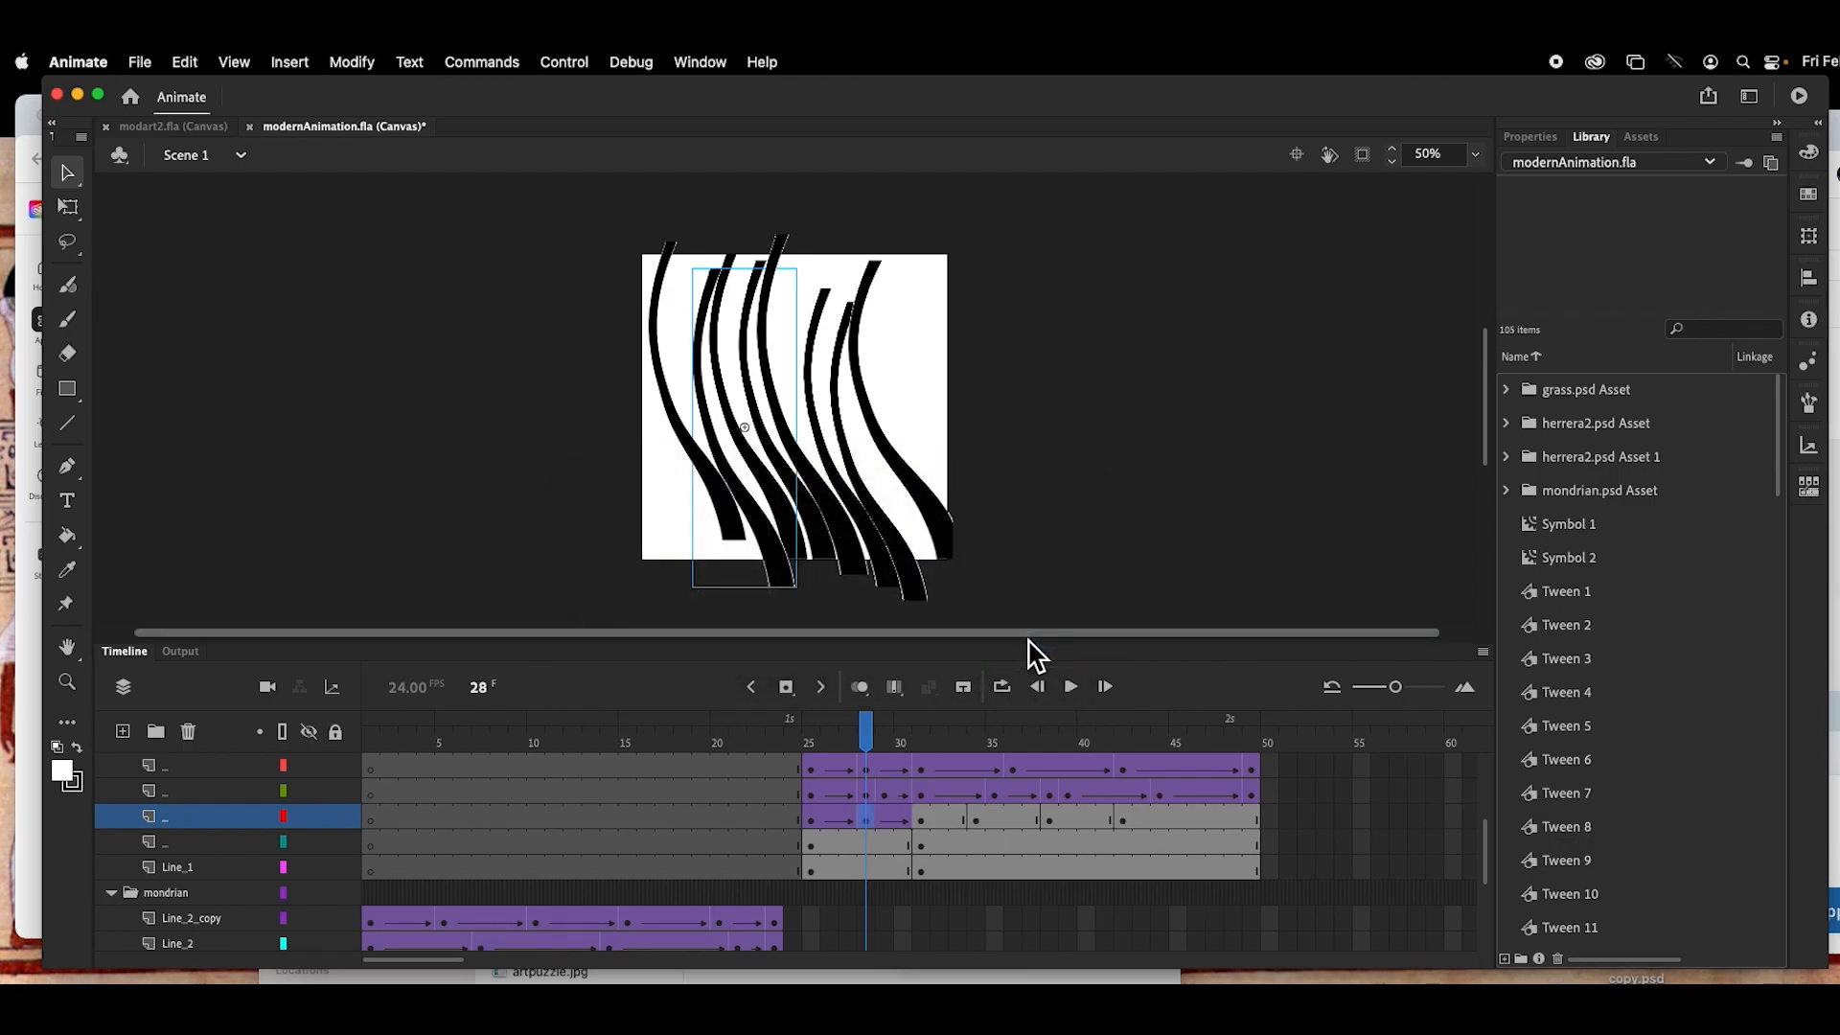
{"action": "right_click", "coordinate": [918, 820]}
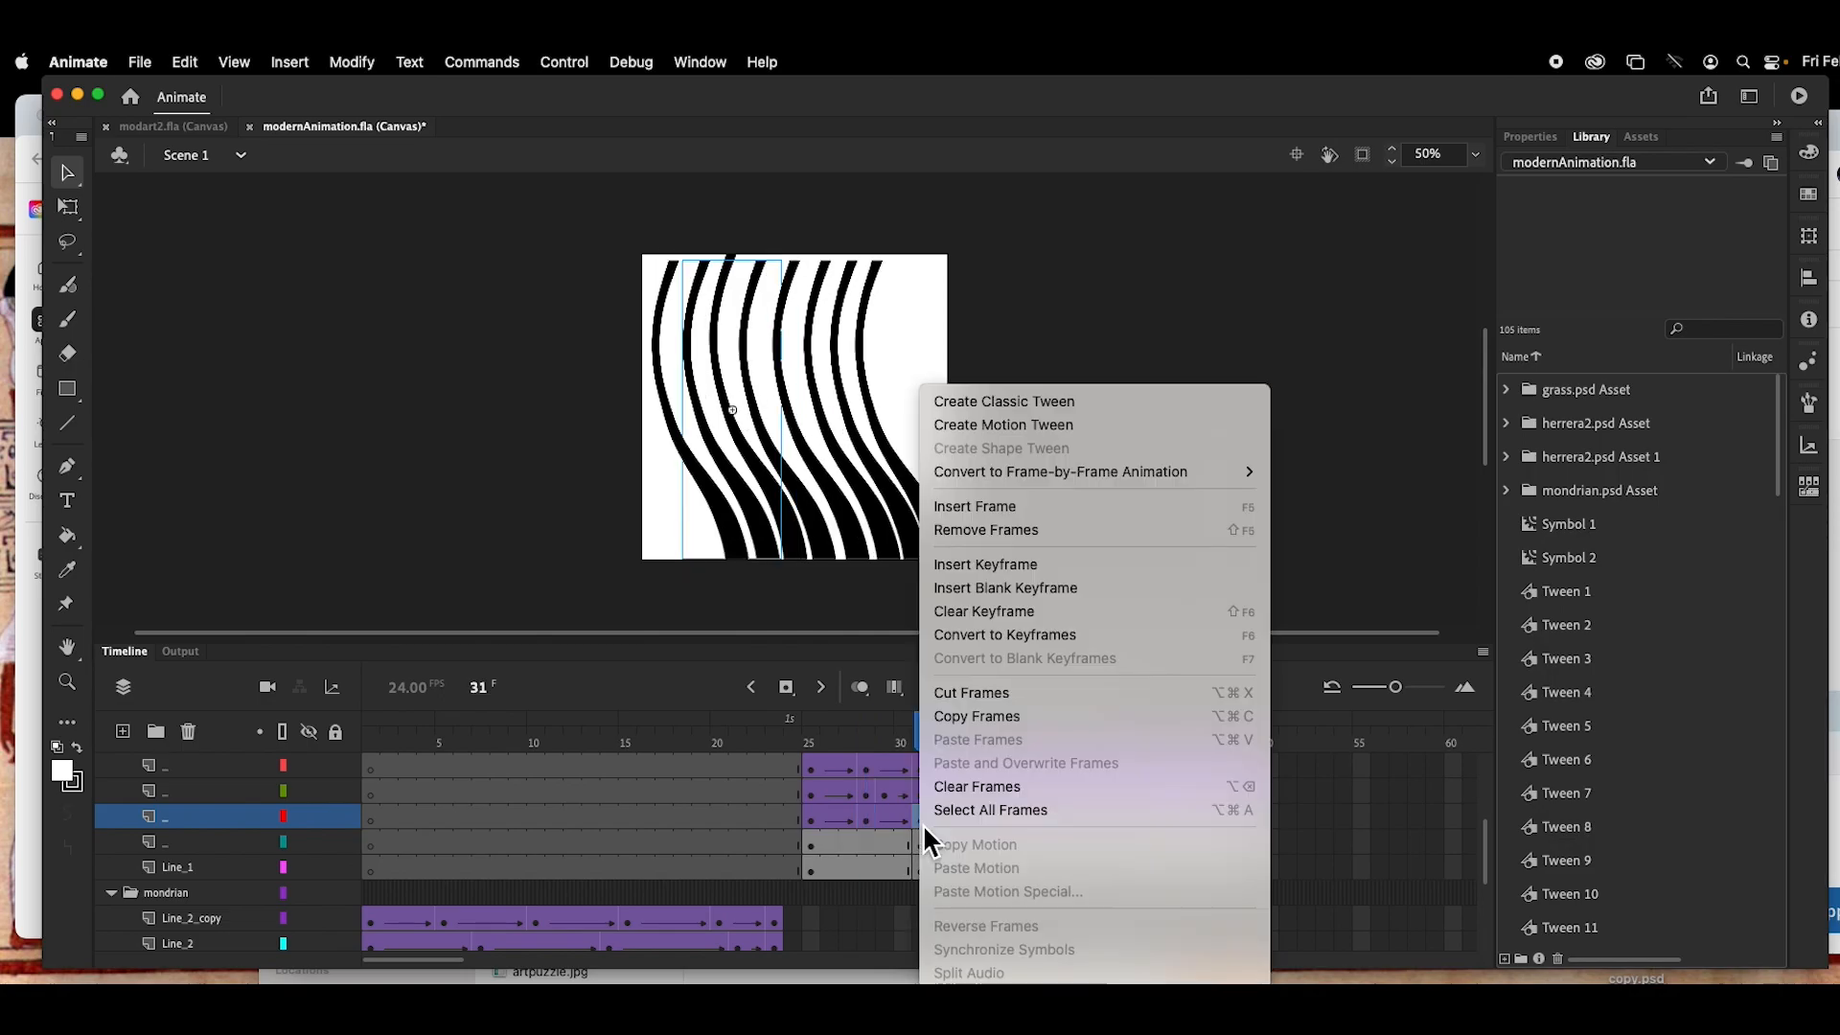
{"action": "left_click", "coordinate": [1013, 402]}
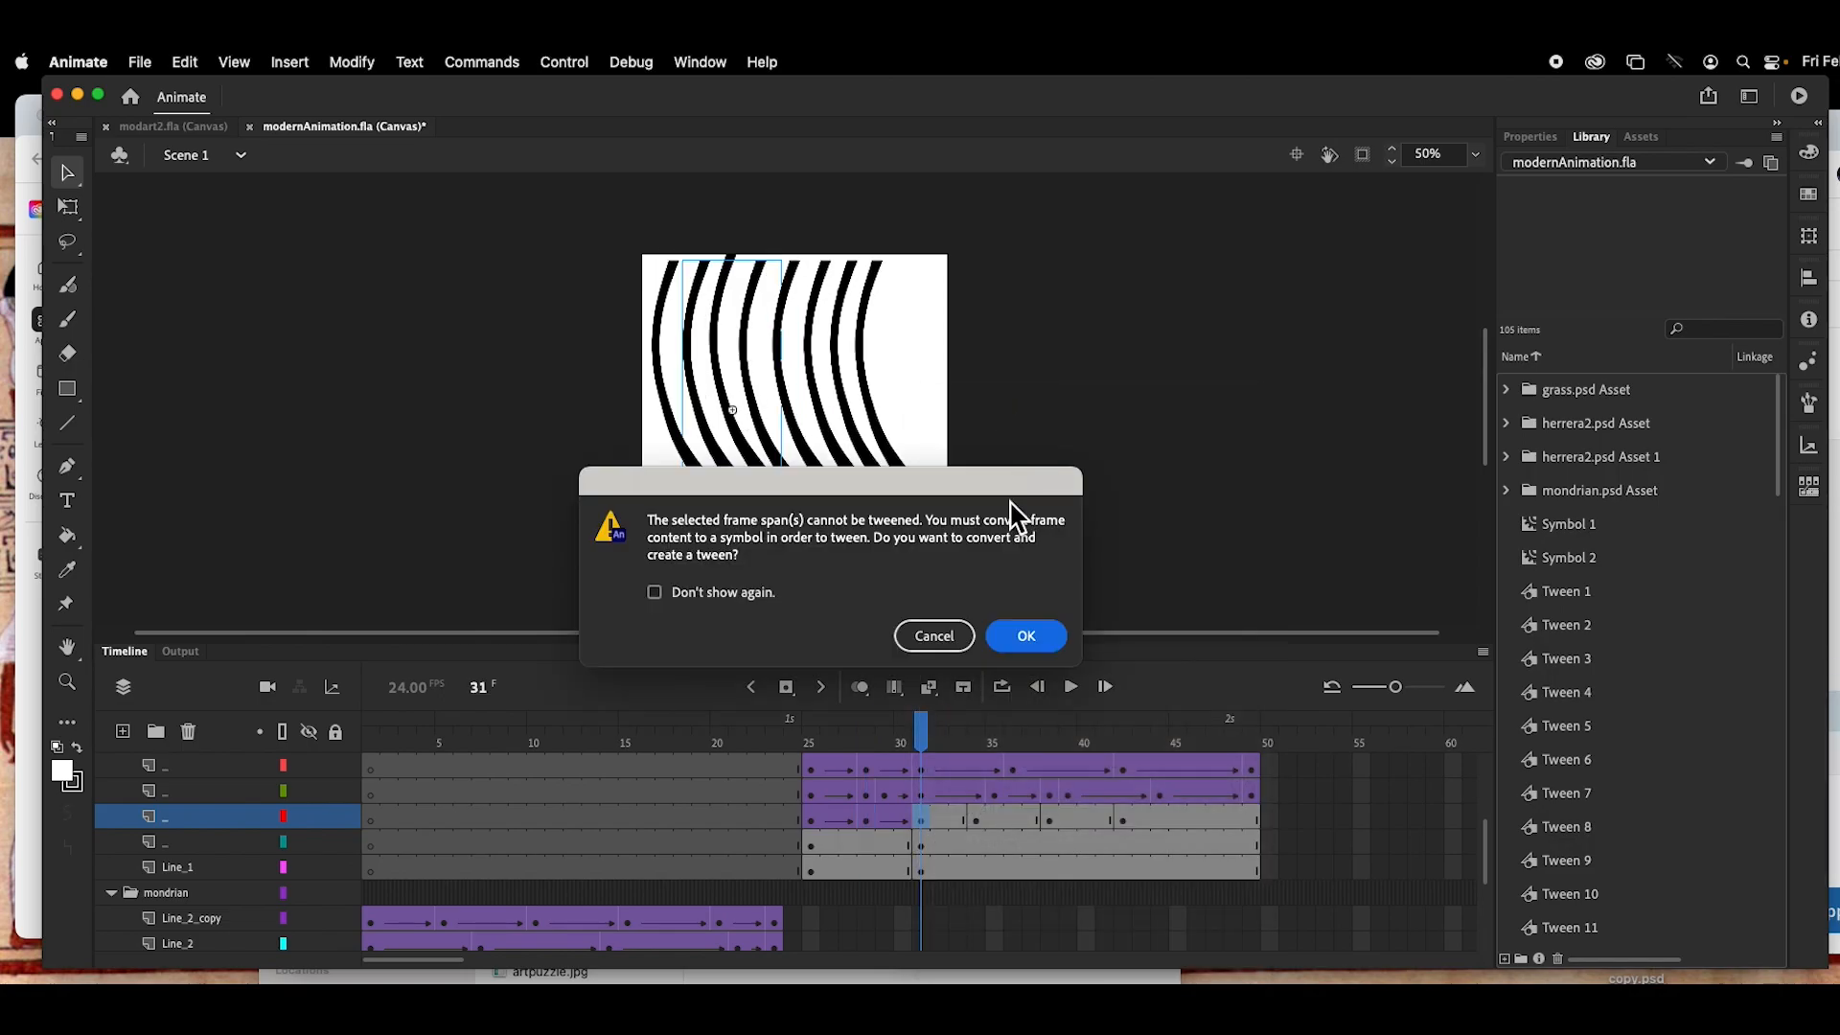
{"action": "left_click", "coordinate": [1030, 636]}
Step: Create classic tweens from keyframes 34 and 38 on the red-marked line layer, converting the frame content to symbols
{"action": "left_click", "coordinate": [975, 815]}
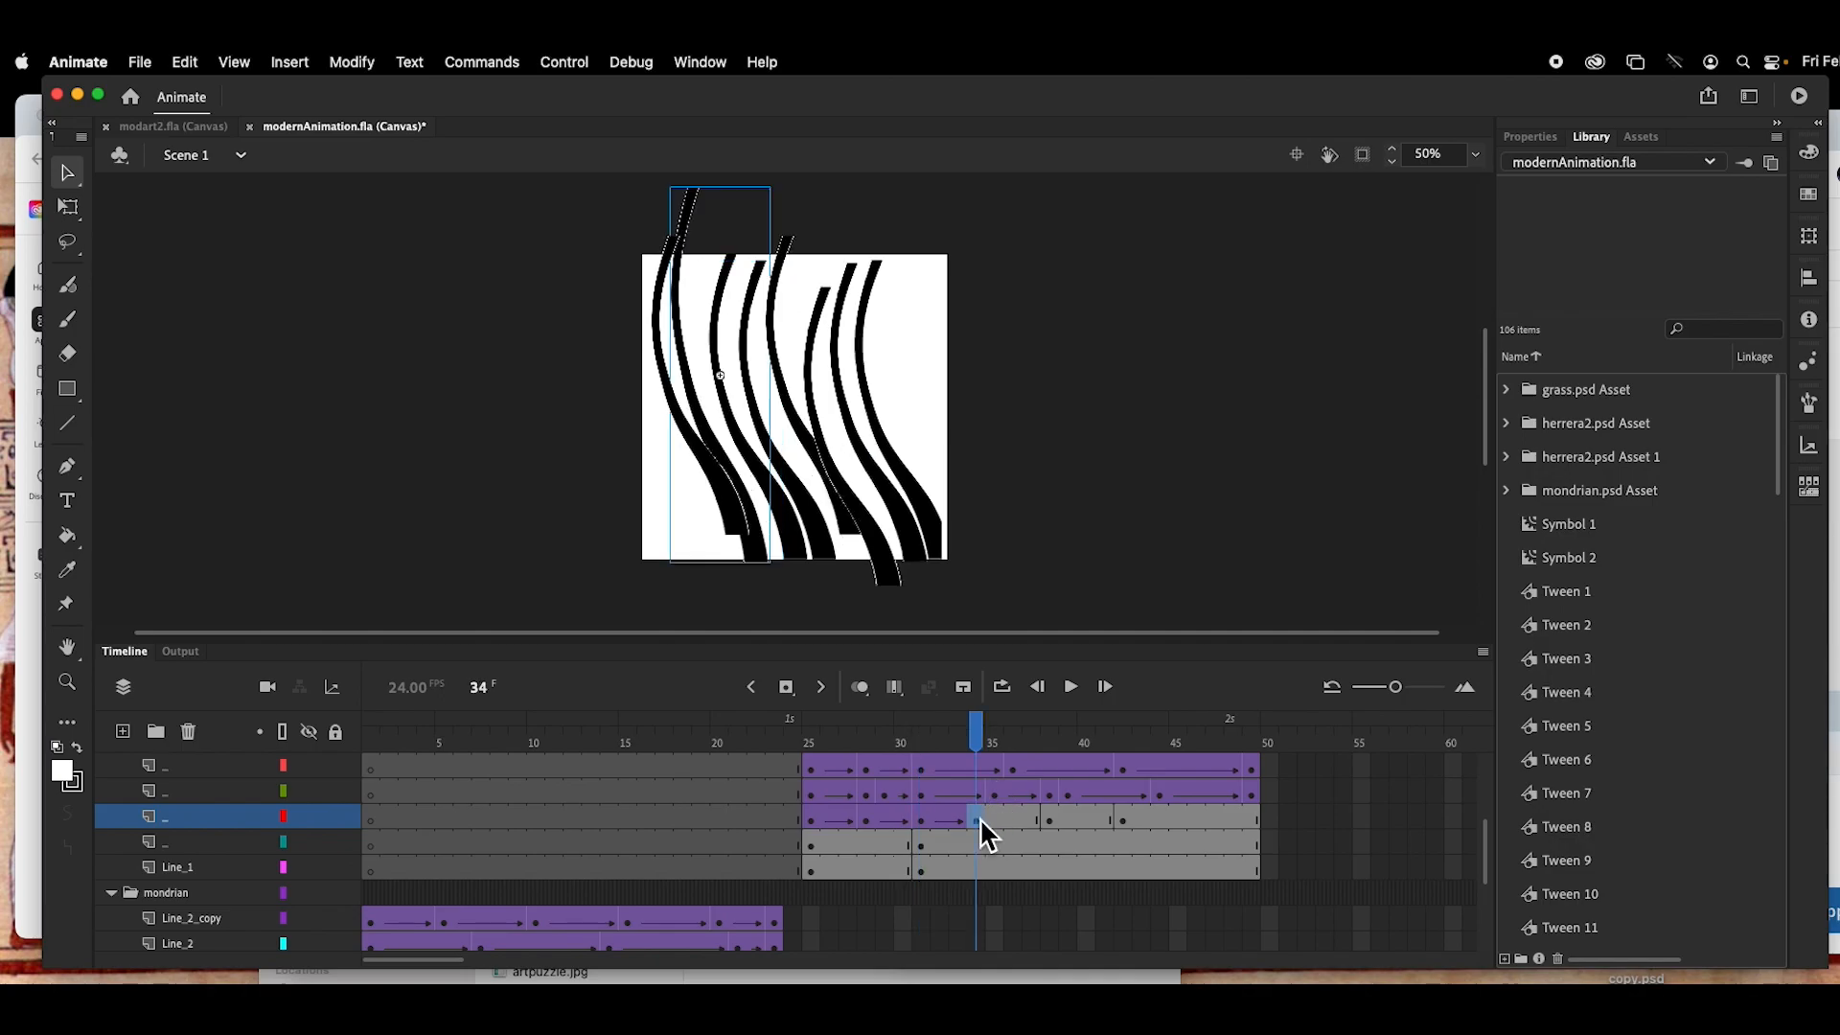
{"action": "right_click", "coordinate": [980, 817]}
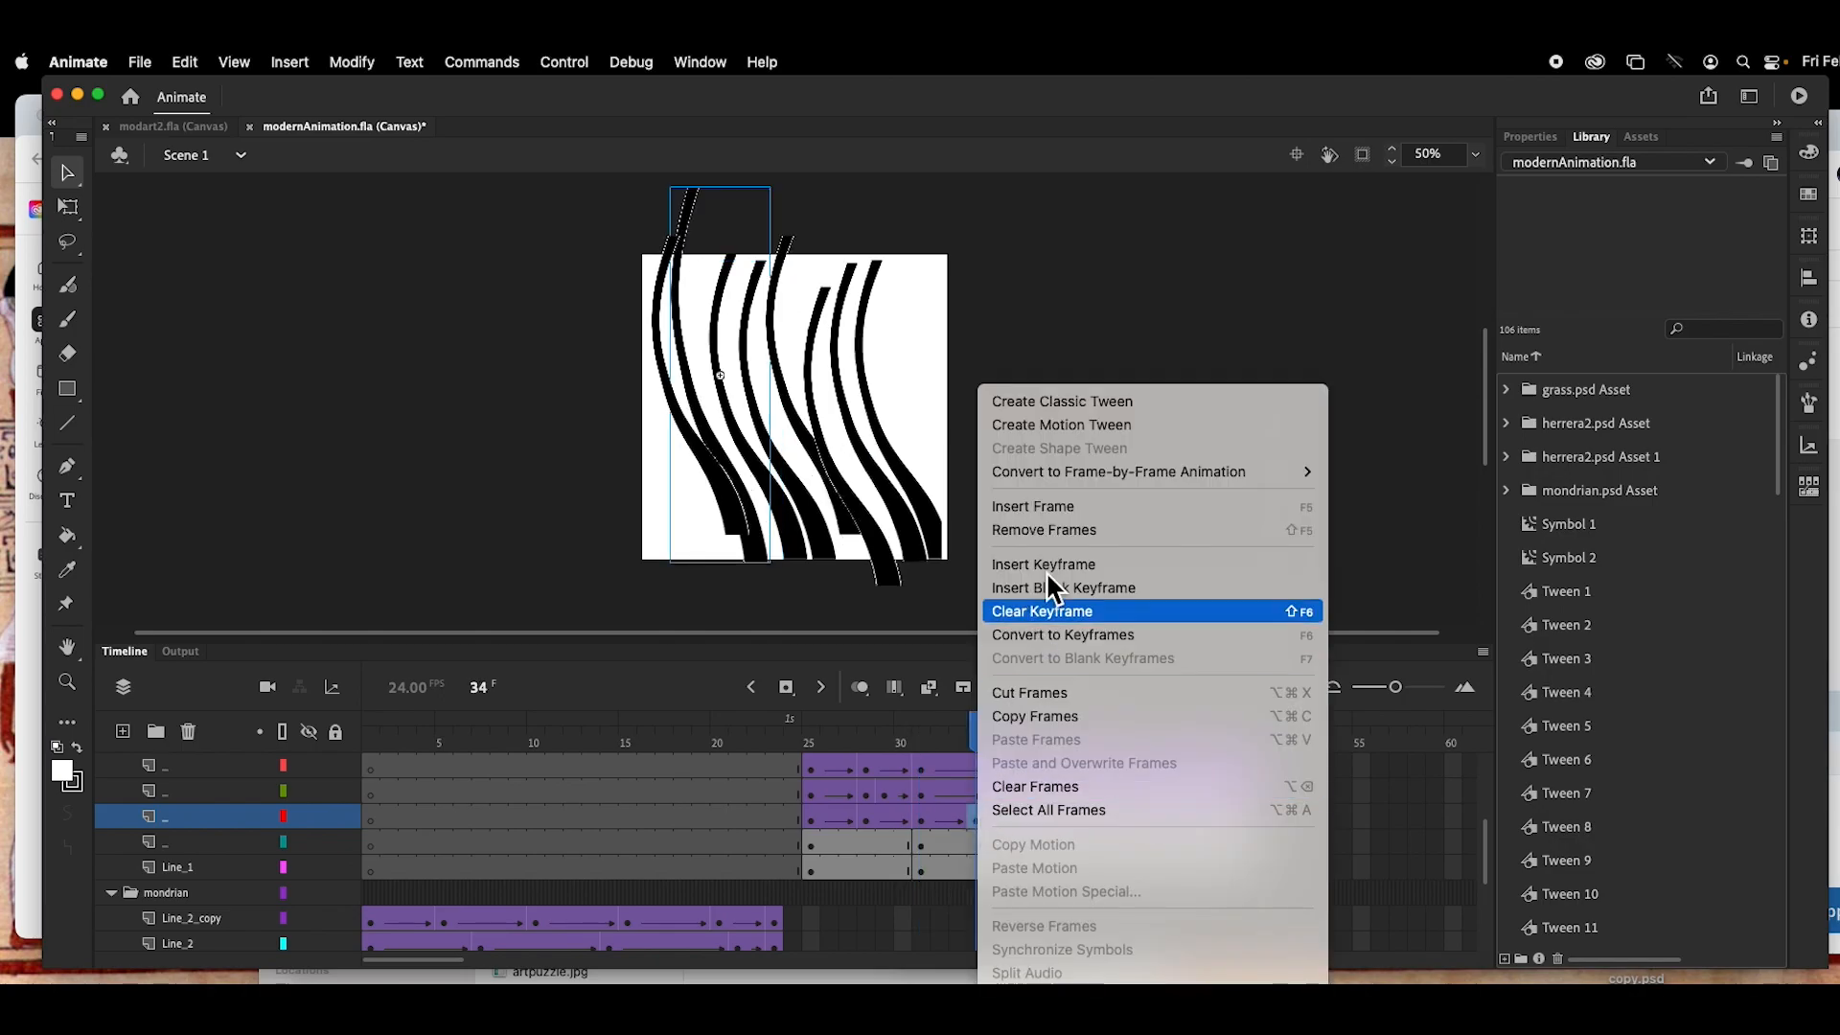
{"action": "left_click", "coordinate": [1061, 401]}
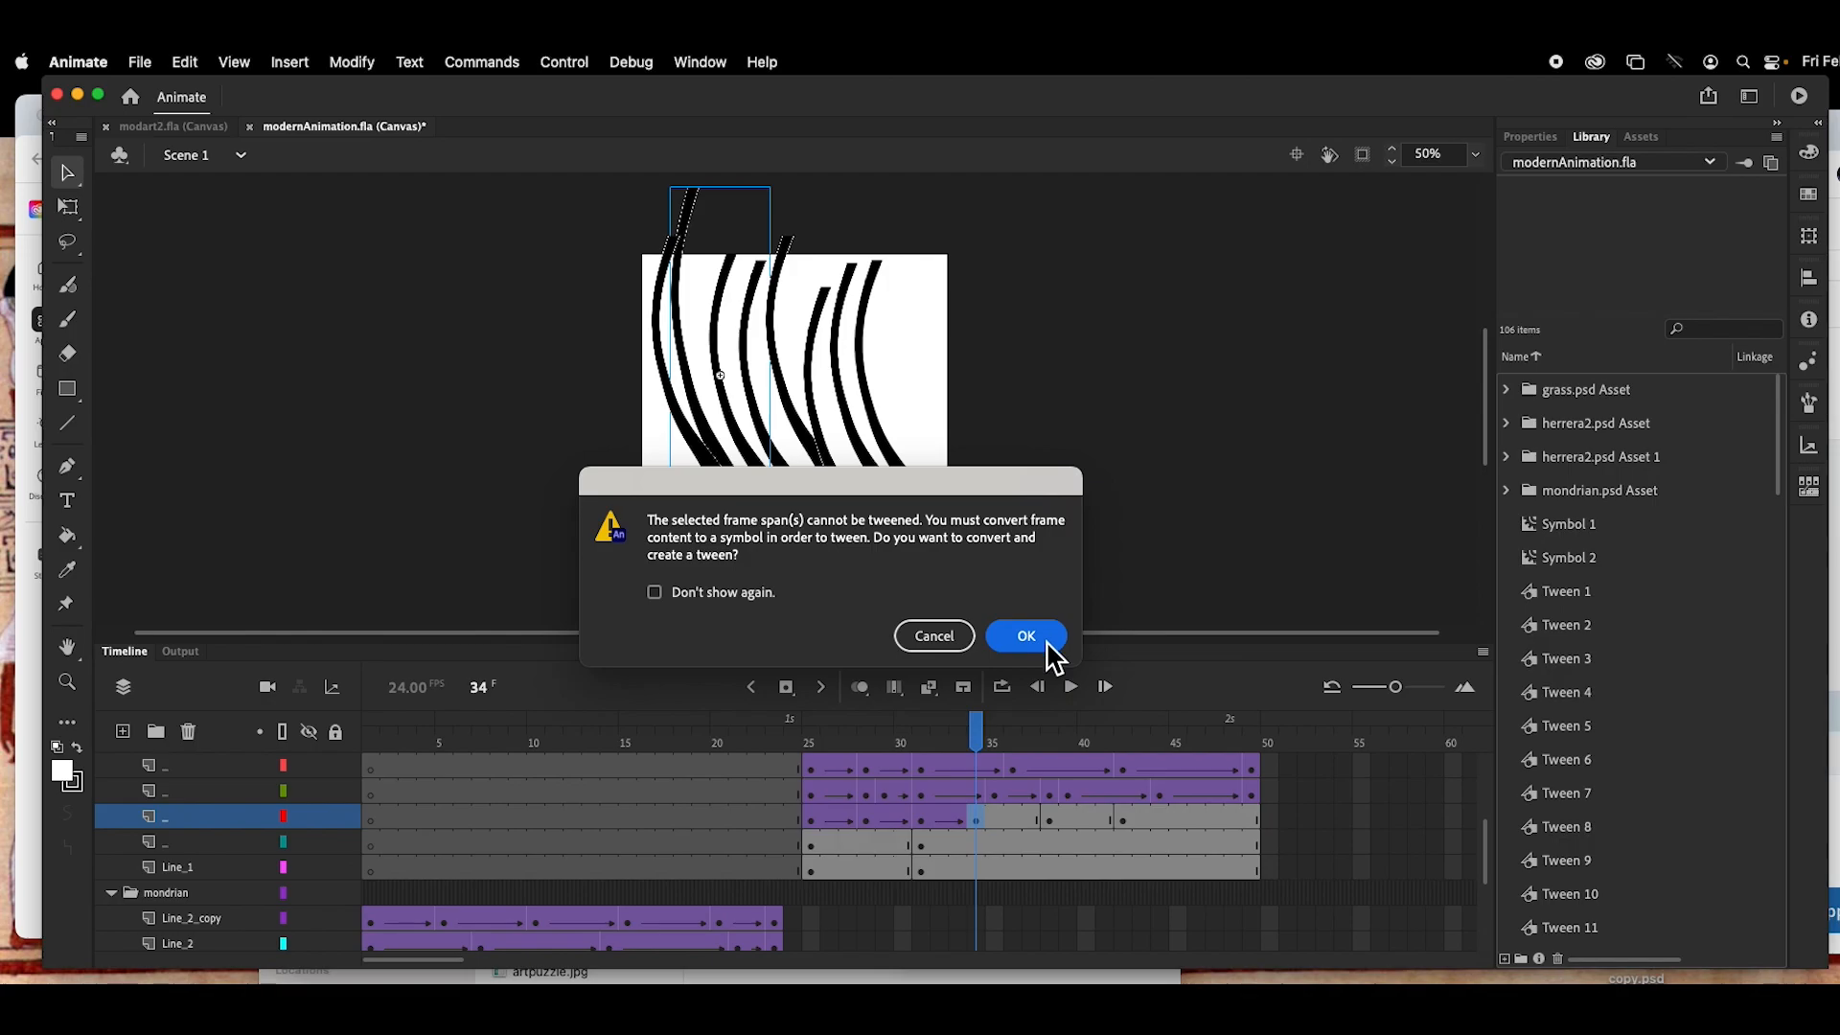
{"action": "left_click", "coordinate": [1046, 635]}
{"action": "left_click", "coordinate": [1048, 819]}
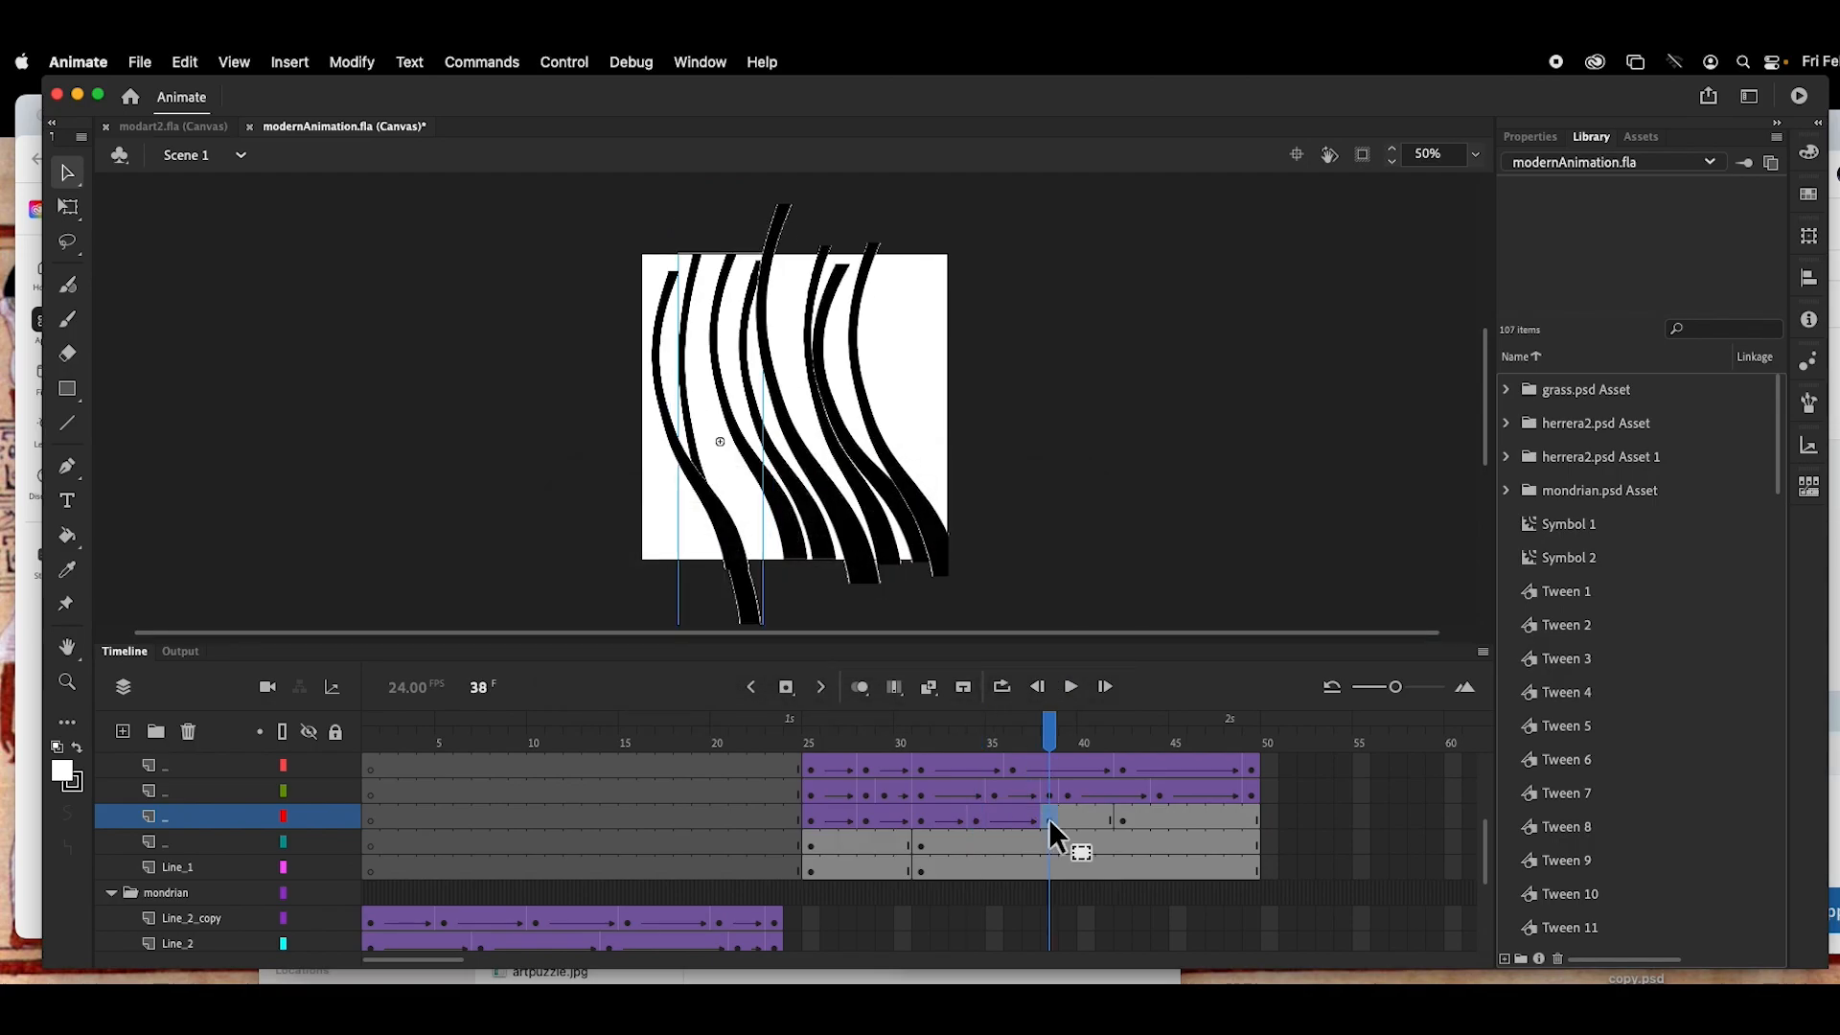
{"action": "right_click", "coordinate": [1048, 819]}
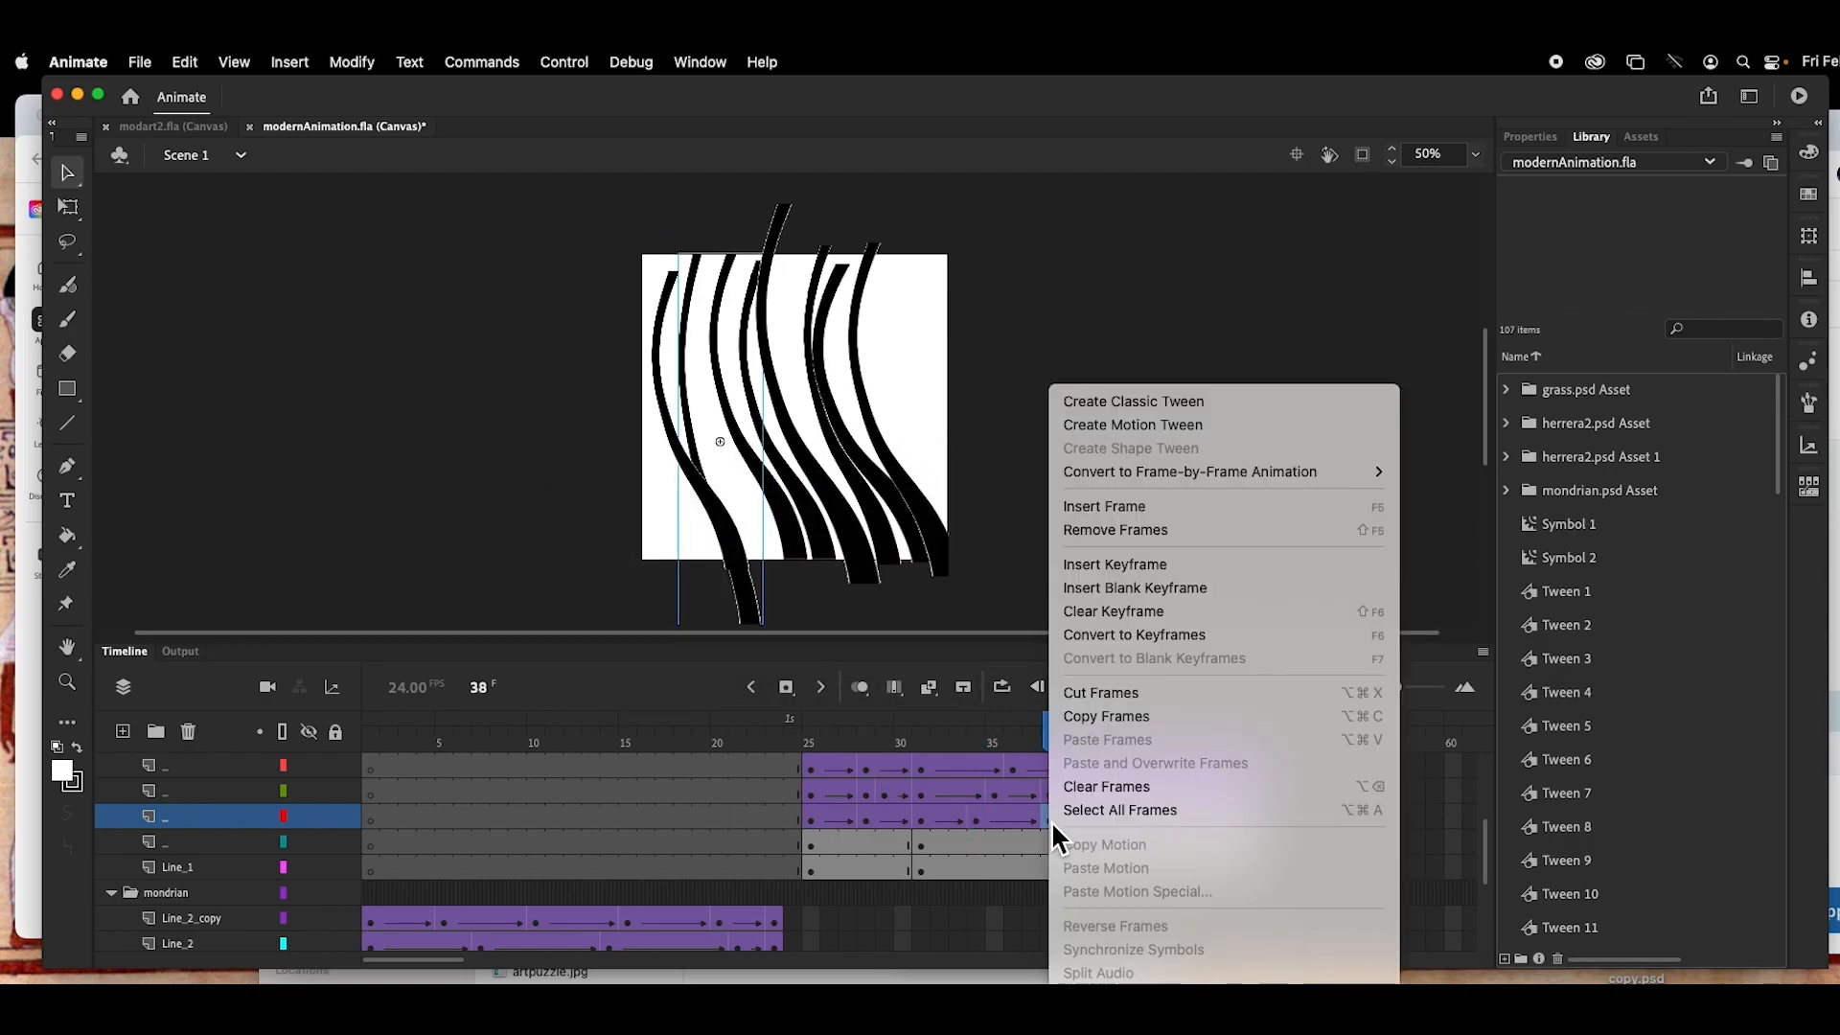
{"action": "left_click", "coordinate": [1123, 405]}
{"action": "left_click", "coordinate": [1027, 637]}
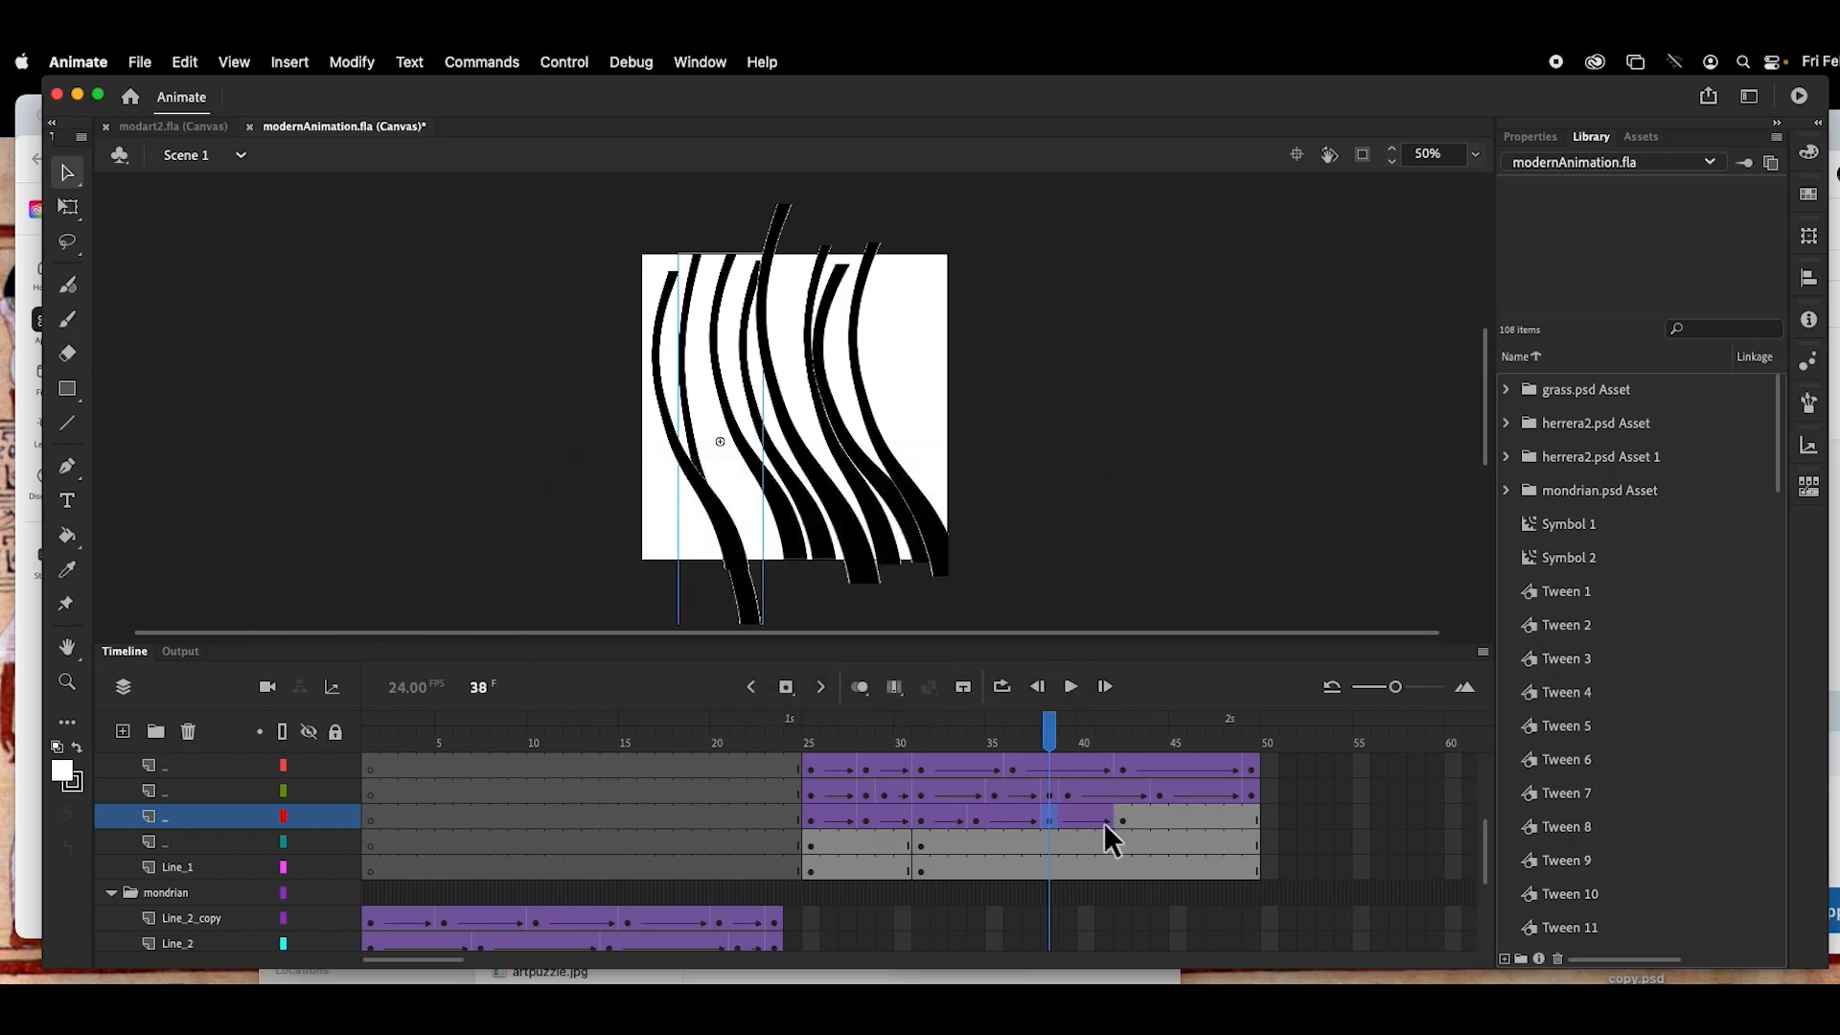
Step: Create a classic tween from keyframe 42 on the red-marked line layer and insert a closing keyframe at frame 49
{"action": "left_click", "coordinate": [1119, 820]}
{"action": "right_click", "coordinate": [1117, 818]}
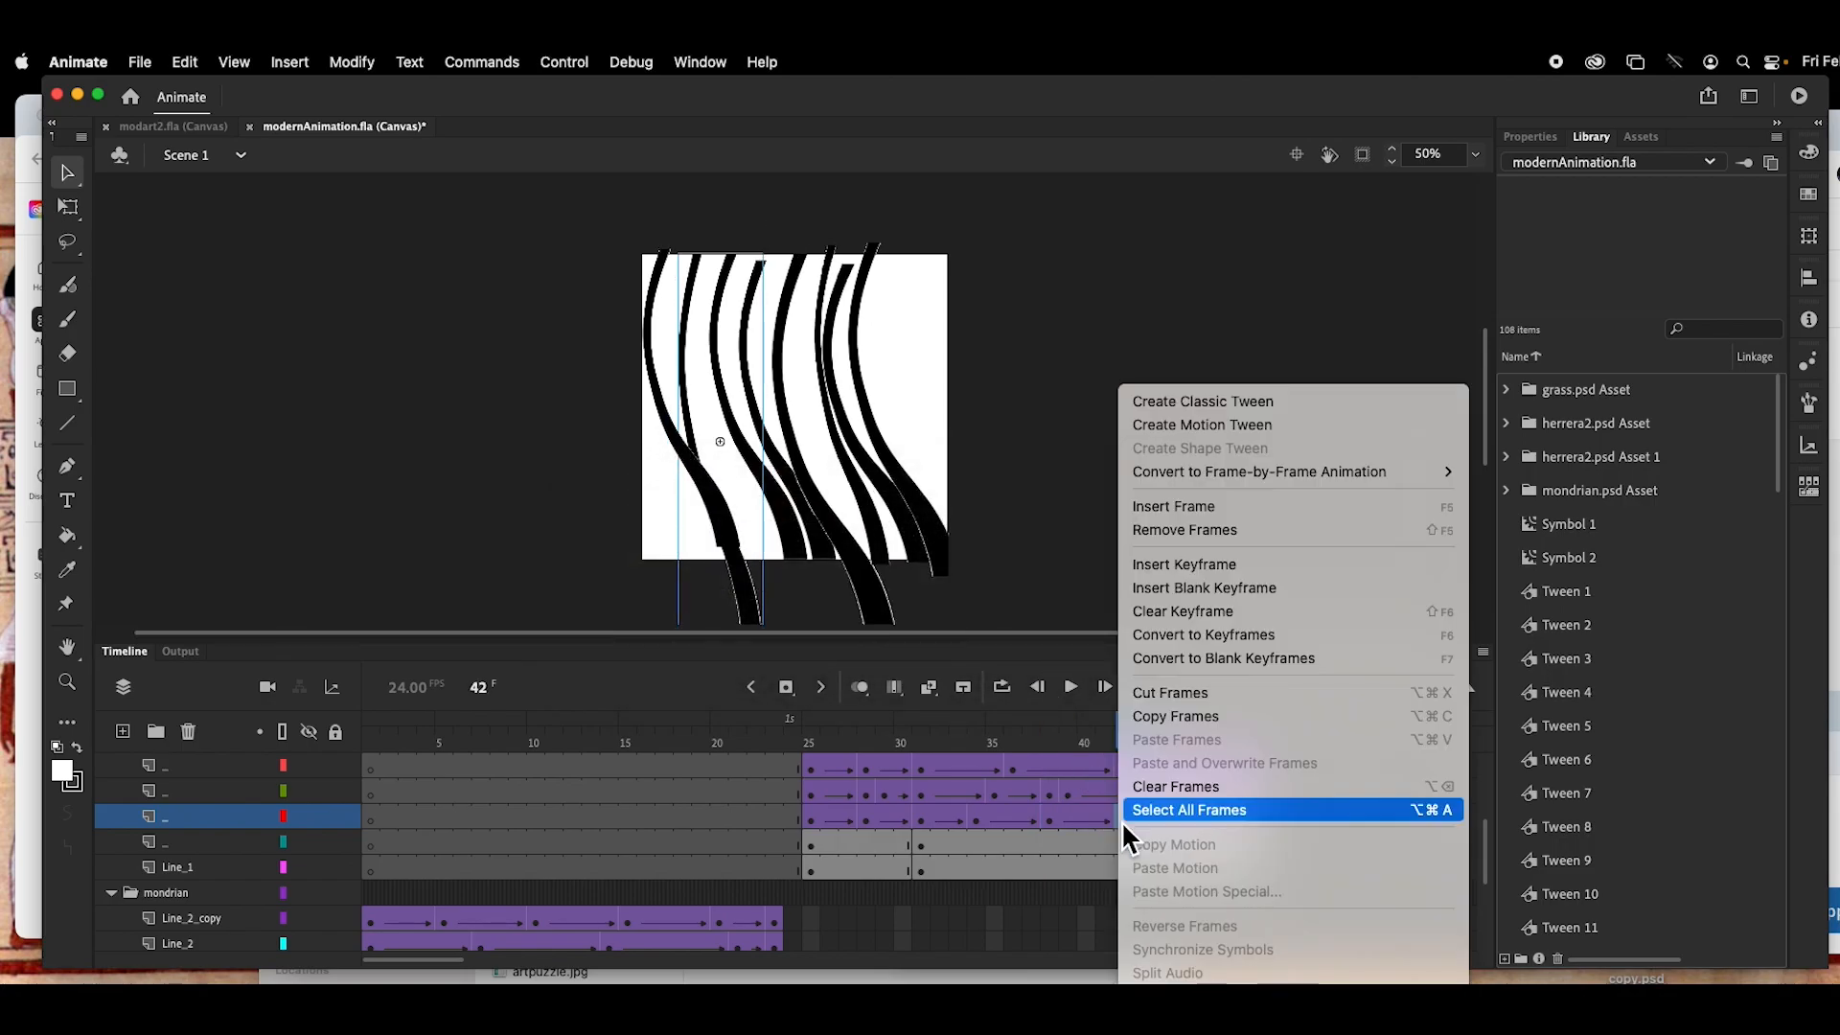
{"action": "left_click", "coordinate": [1189, 400]}
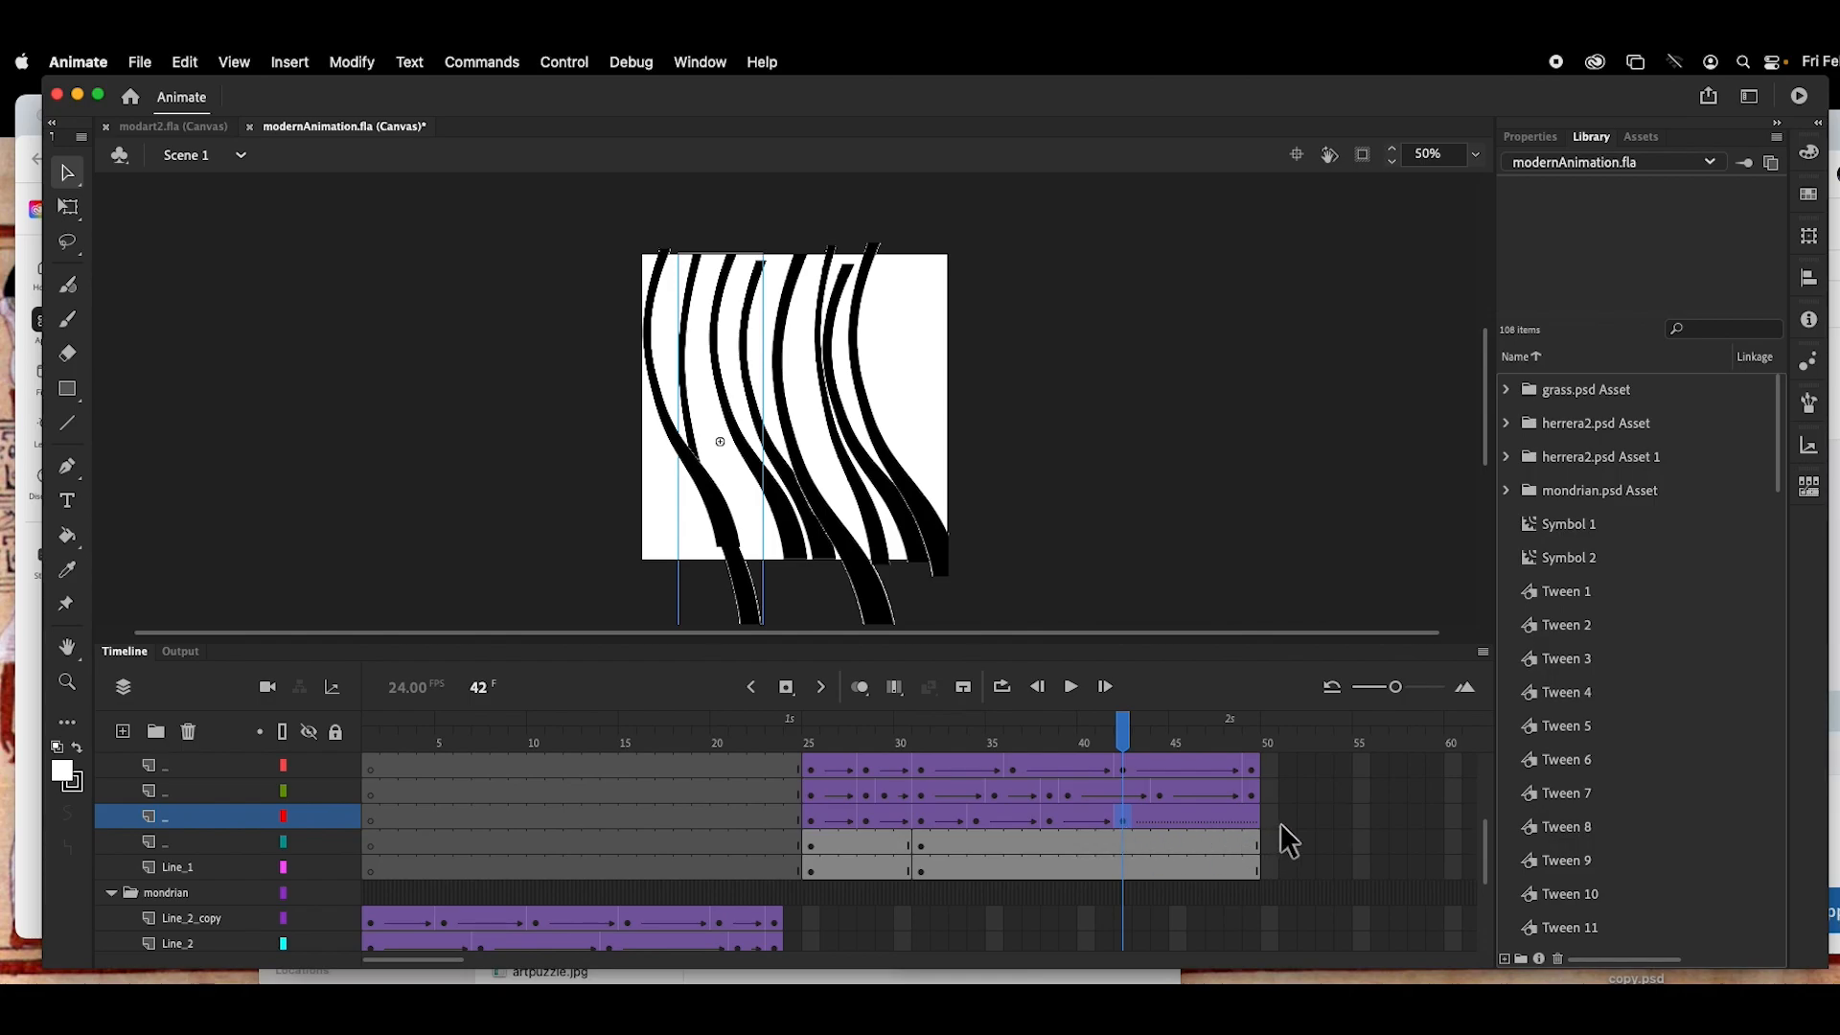
{"action": "left_click", "coordinate": [1252, 821]}
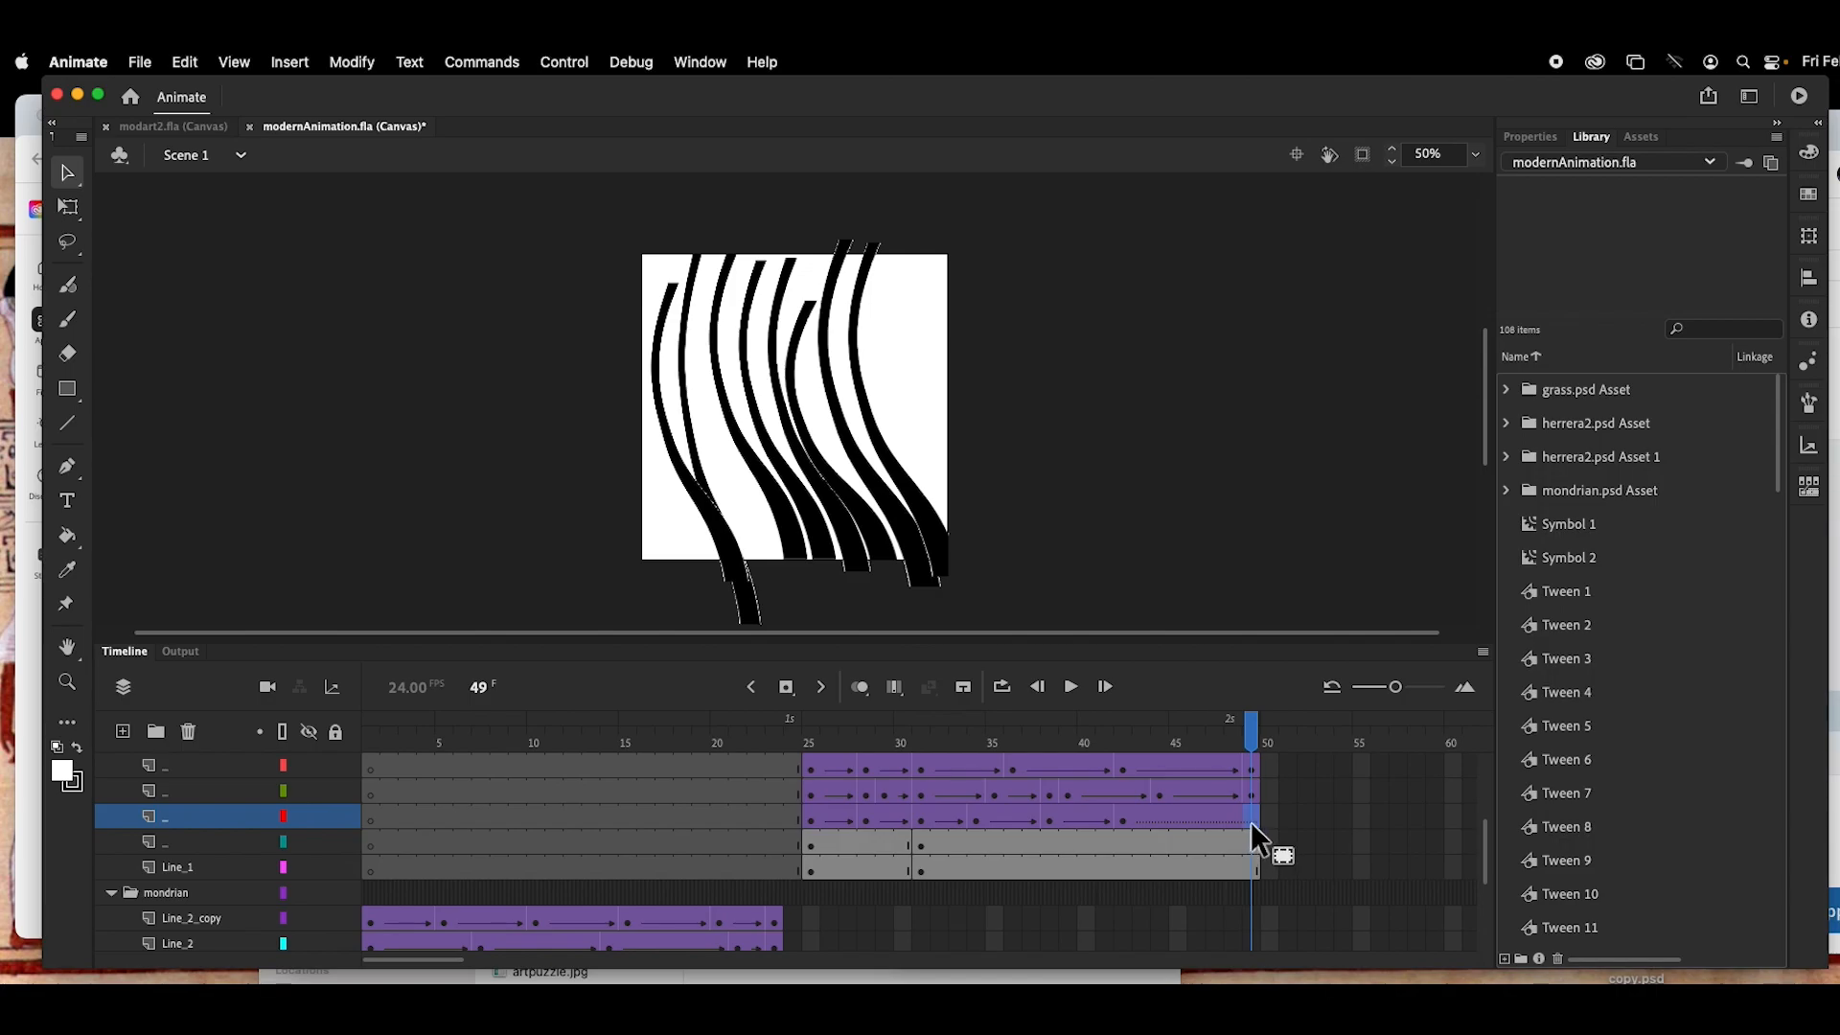
{"action": "right_click", "coordinate": [1250, 820]}
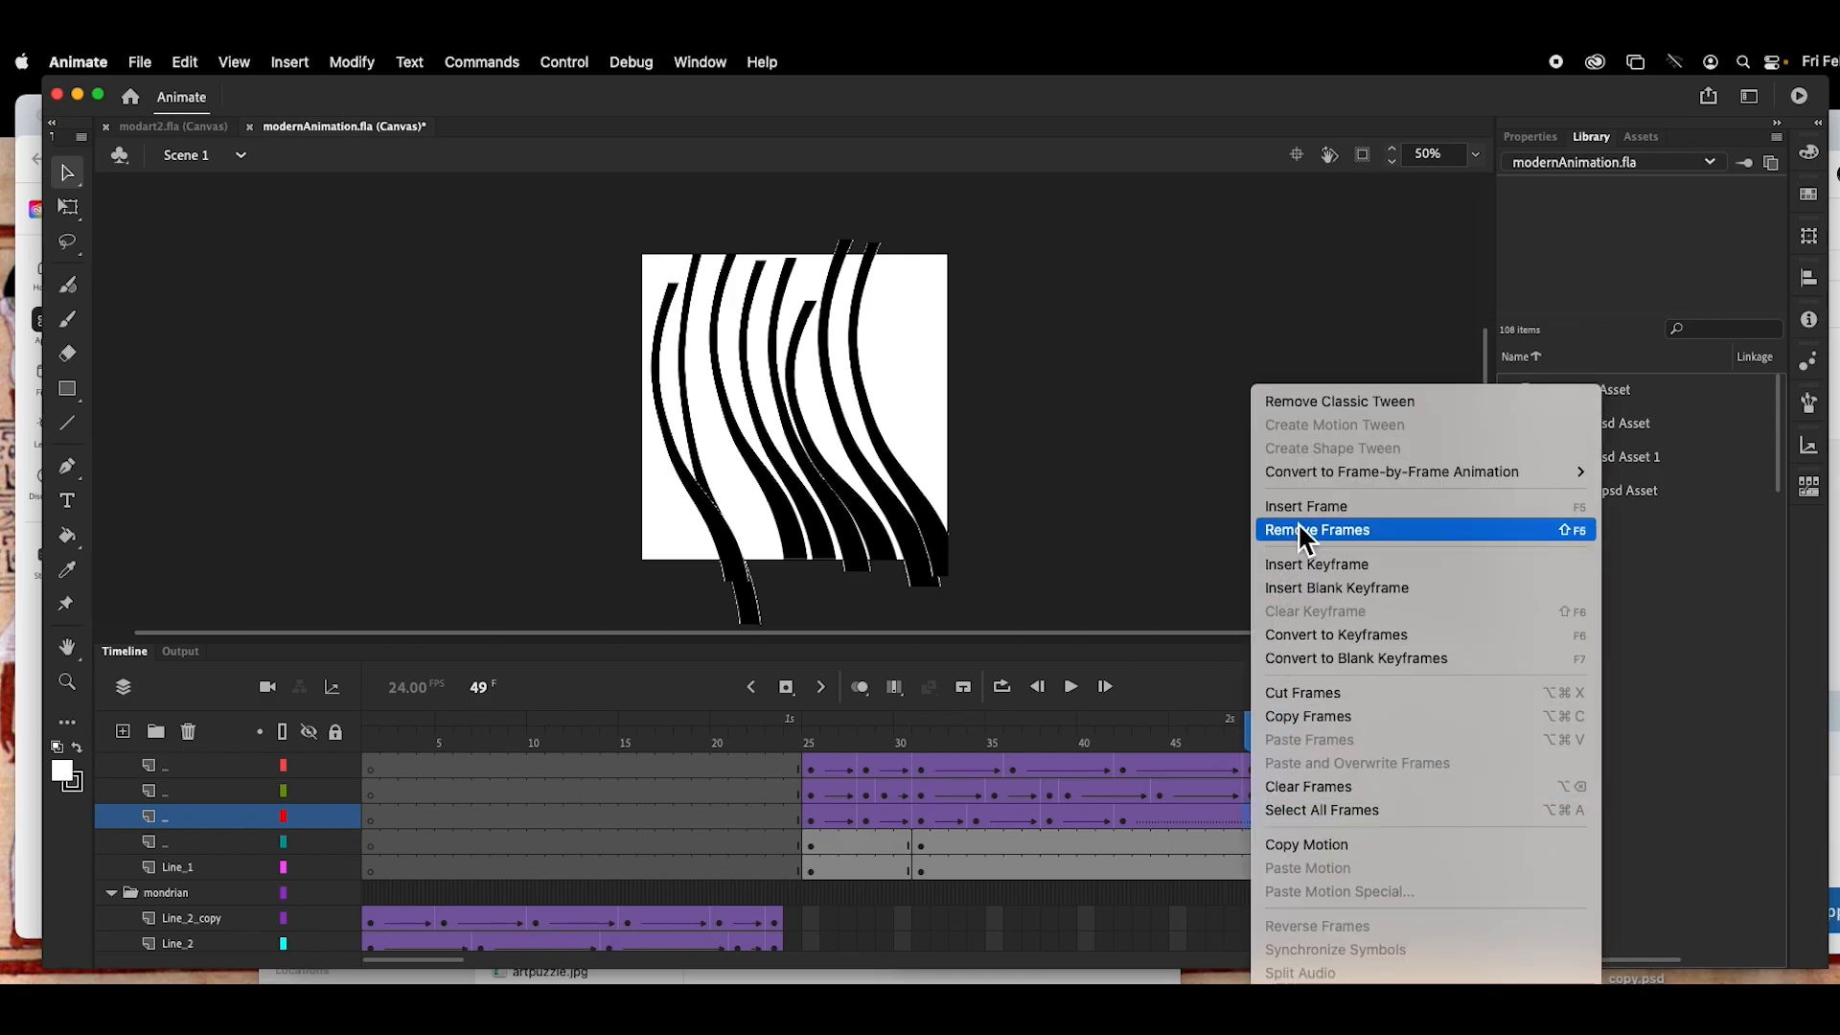
{"action": "left_click", "coordinate": [1307, 561]}
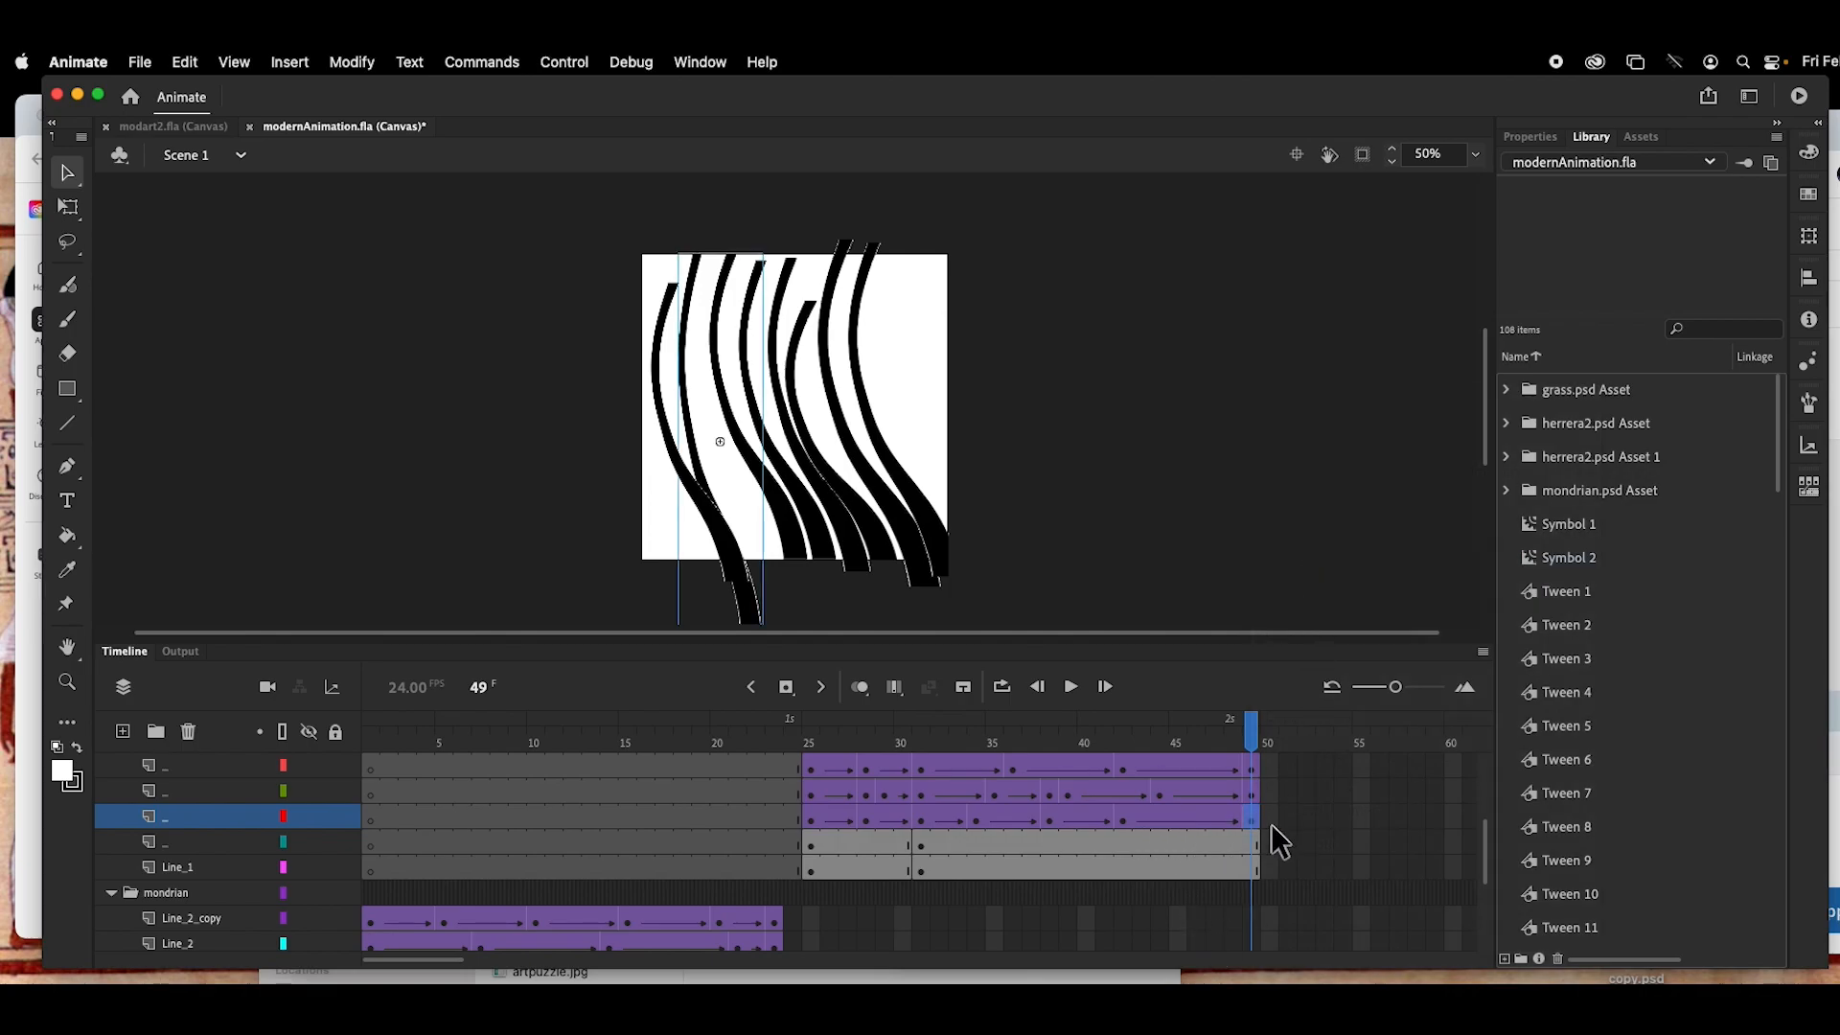
Step: Stretch the wavy line on the teal-marked layer vertically beyond the stage at keyframe 31 with Free Transform
{"action": "left_click", "coordinate": [807, 844]}
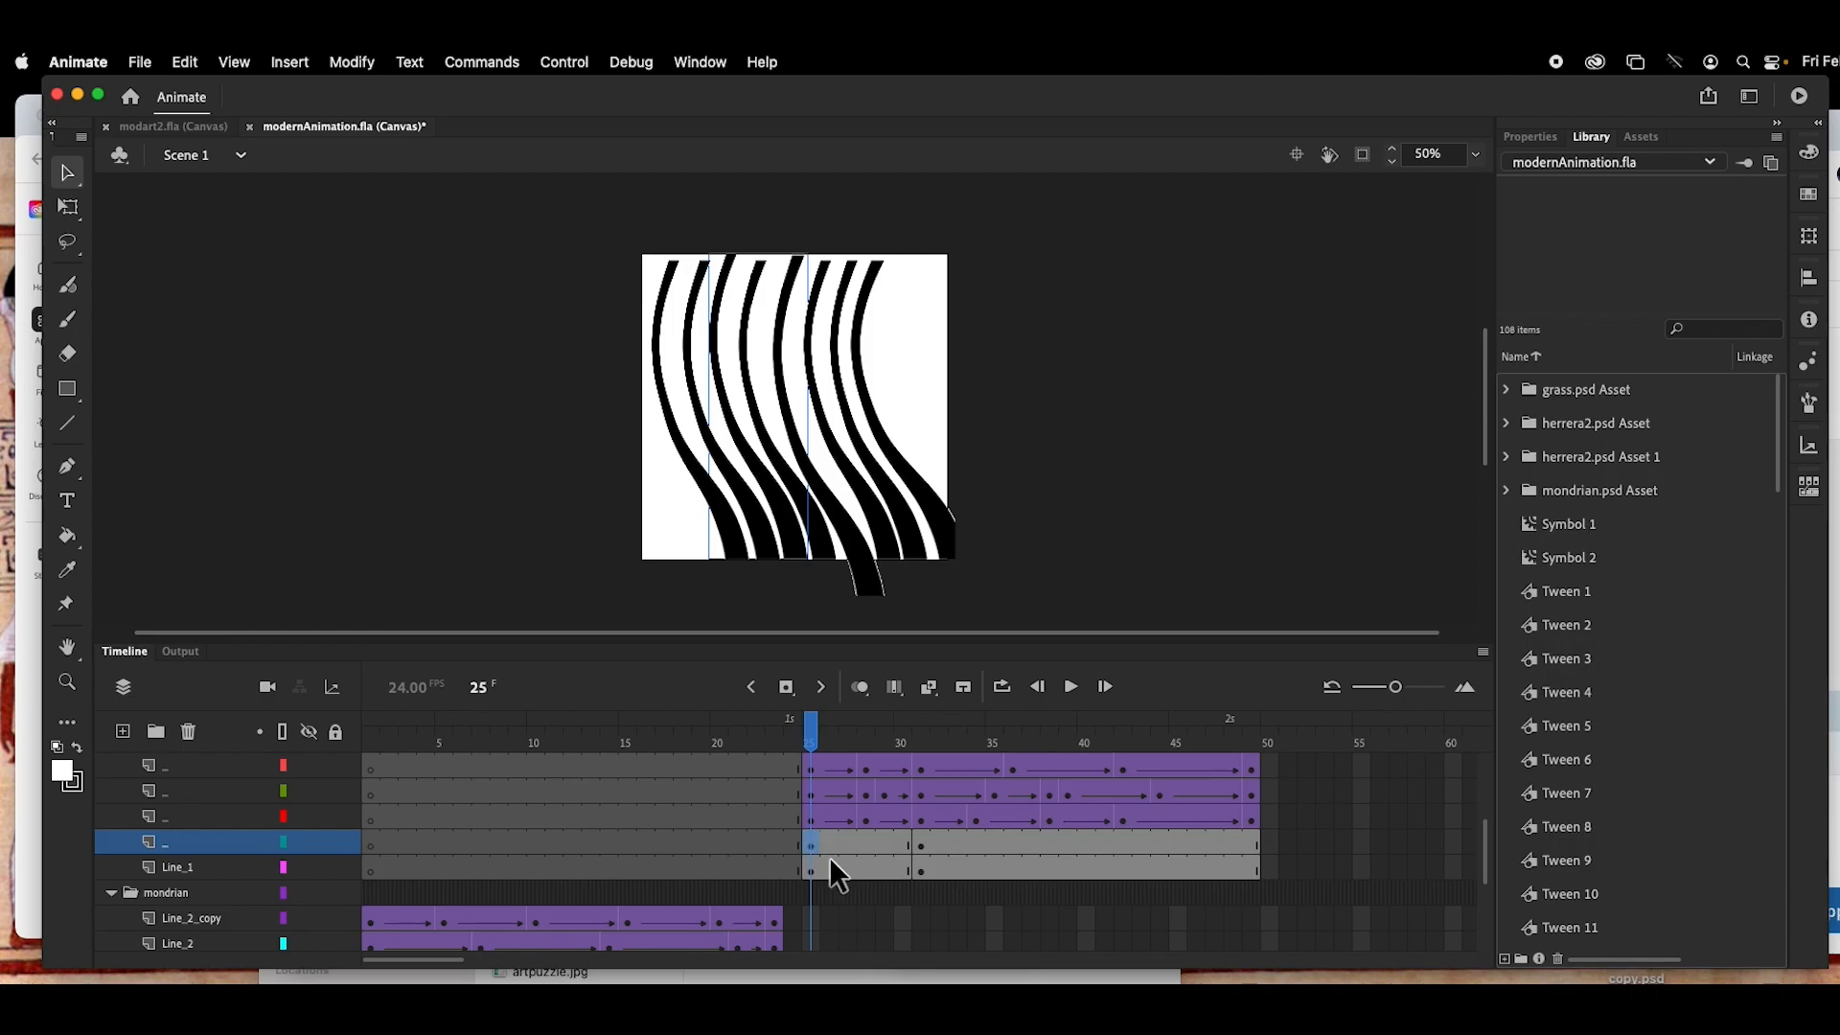
{"action": "left_click", "coordinate": [918, 843]}
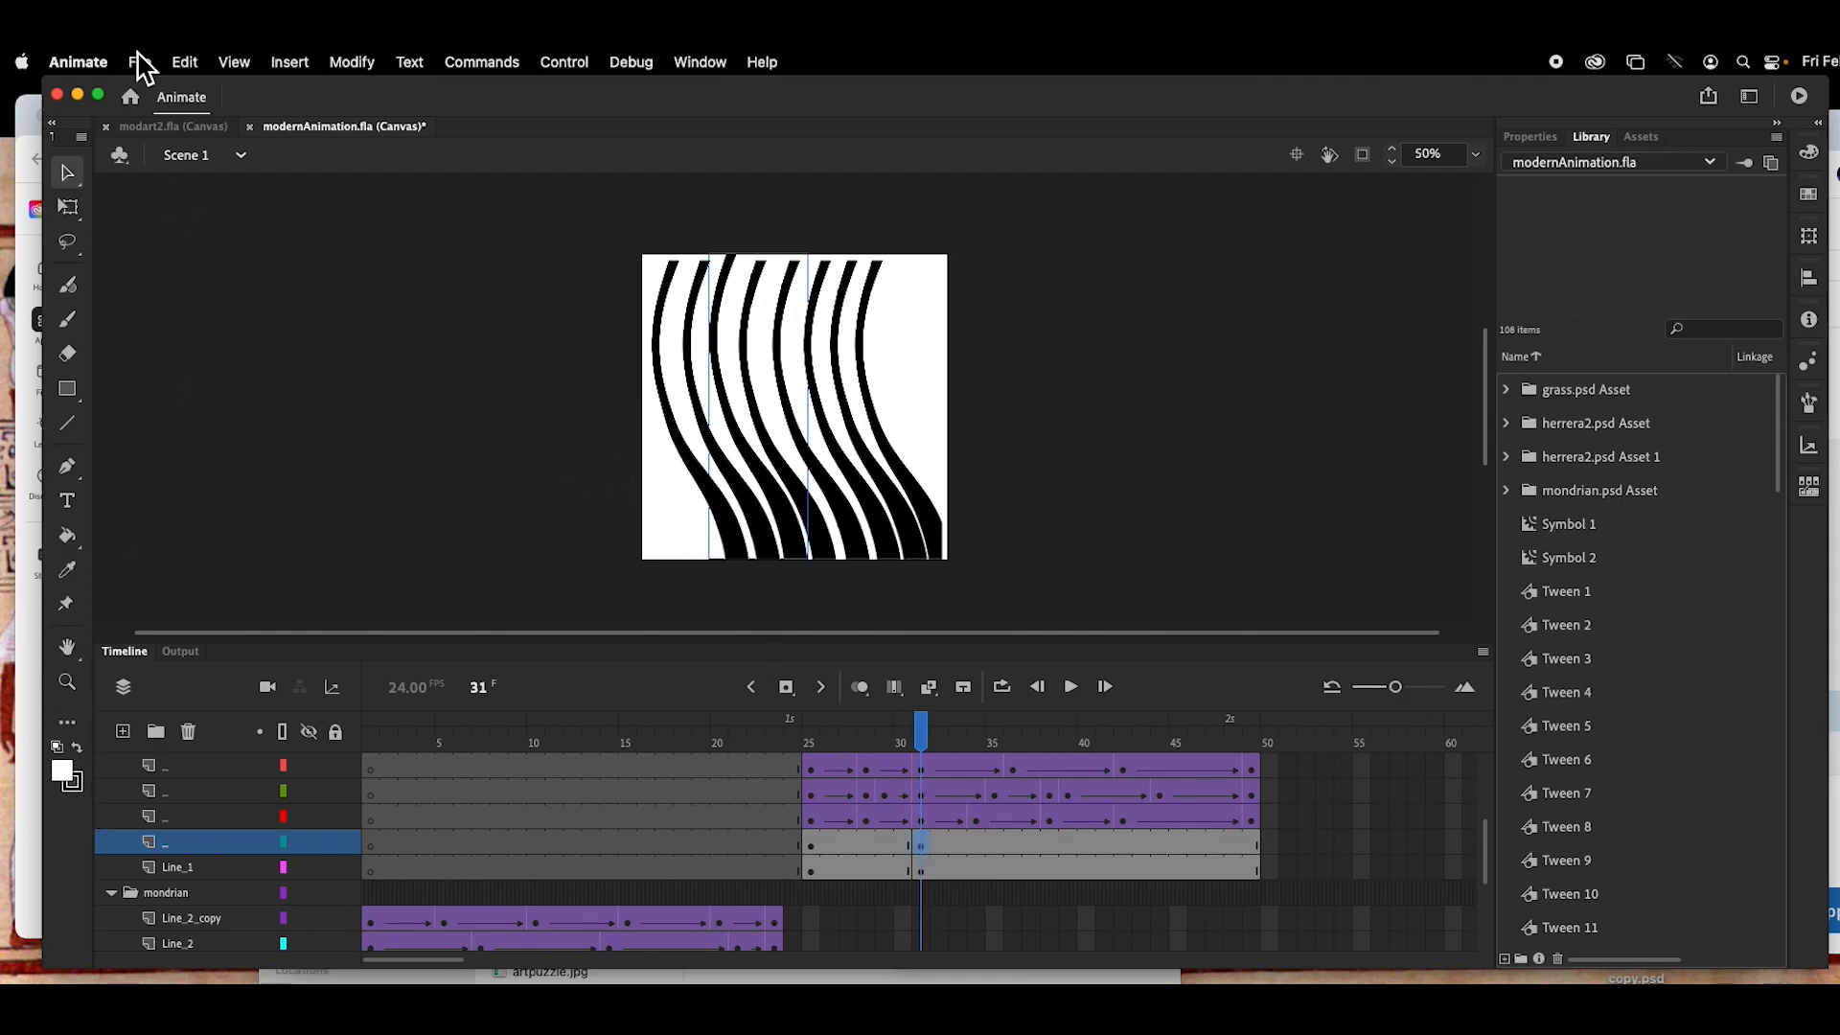
{"action": "left_click", "coordinate": [76, 217]}
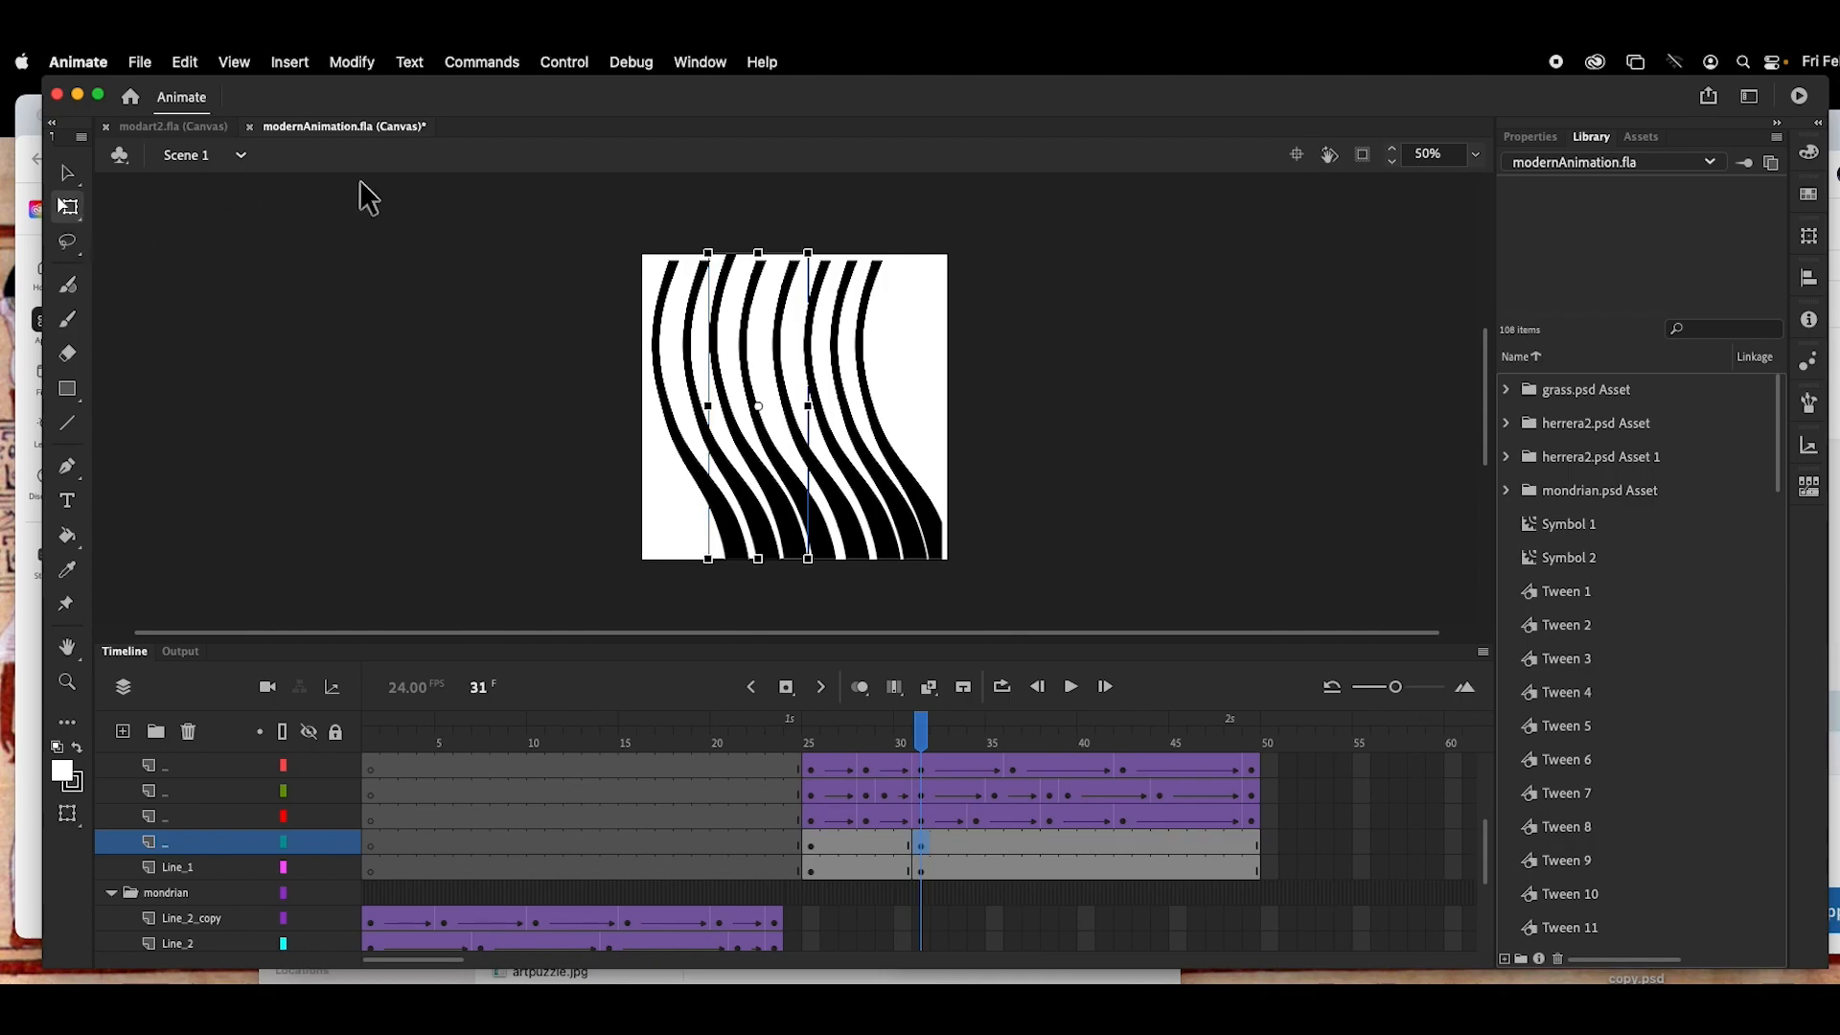
{"action": "left_click_drag", "start_coordinate": [759, 253], "coordinate": [762, 220]}
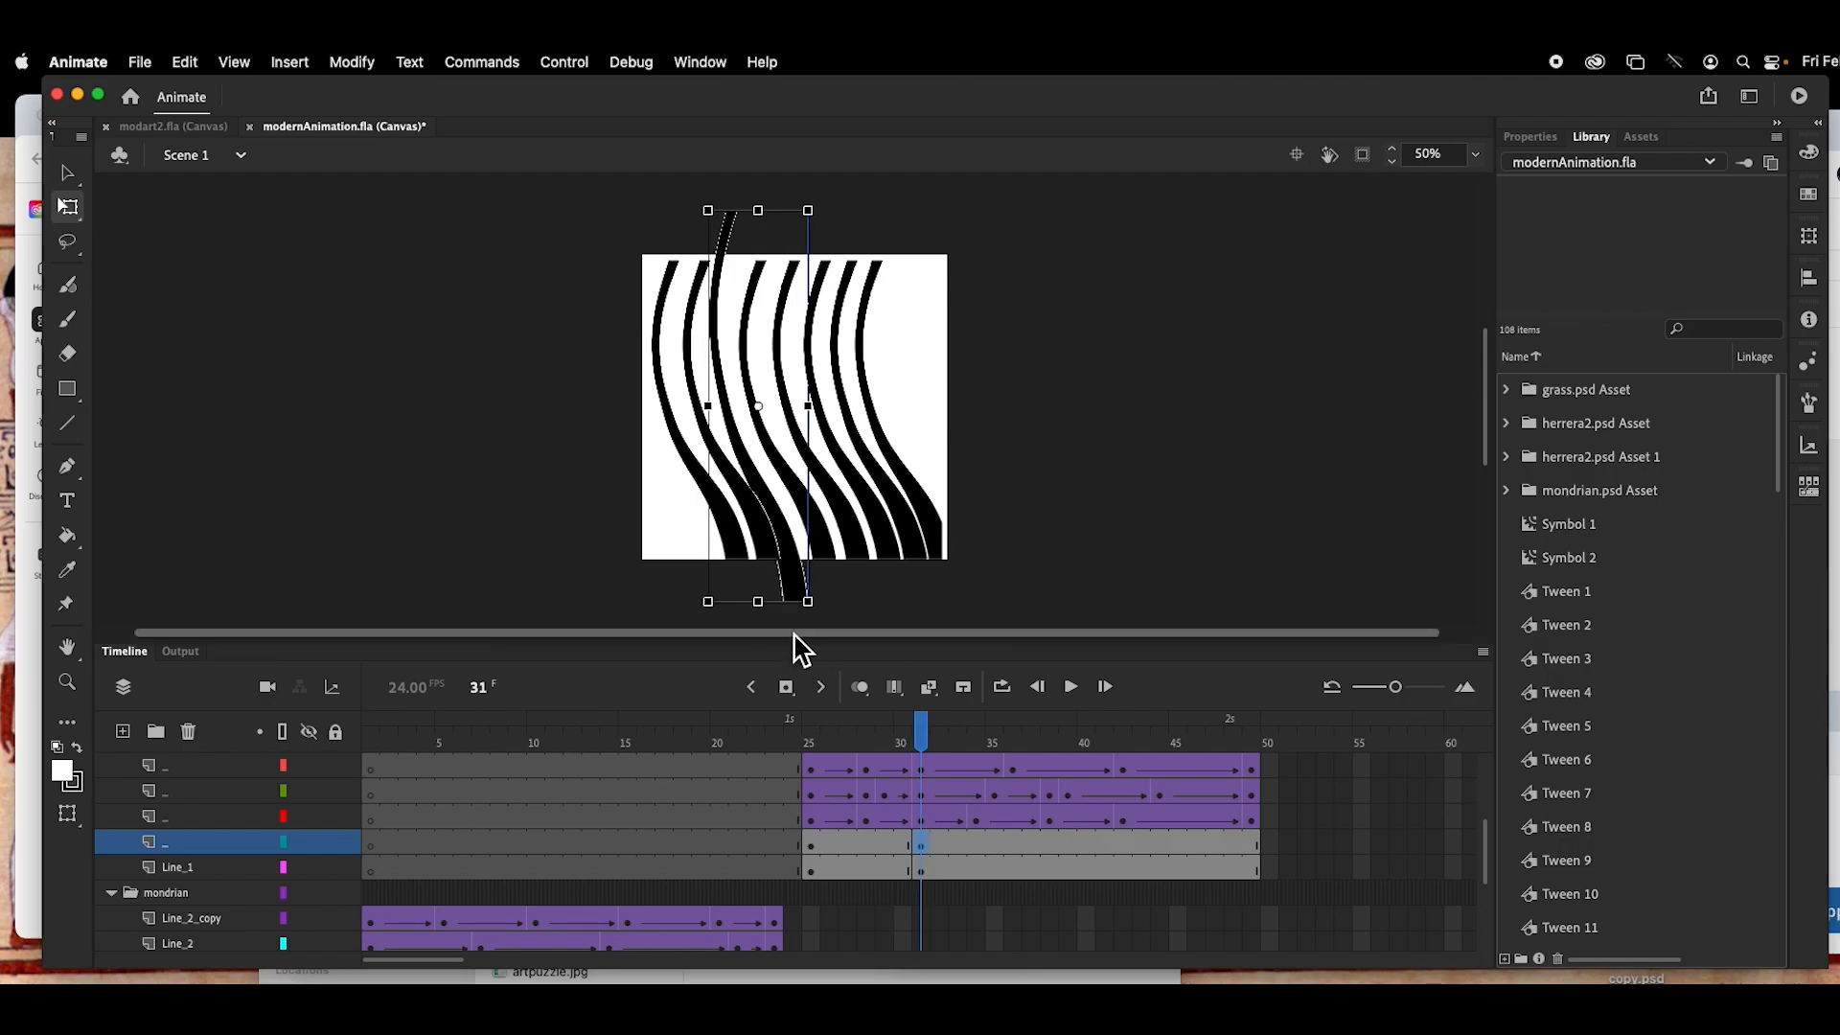
Step: Insert a keyframe at frame 36 on the teal-marked layer and widen its wavy line there
{"action": "left_click", "coordinate": [1021, 845]}
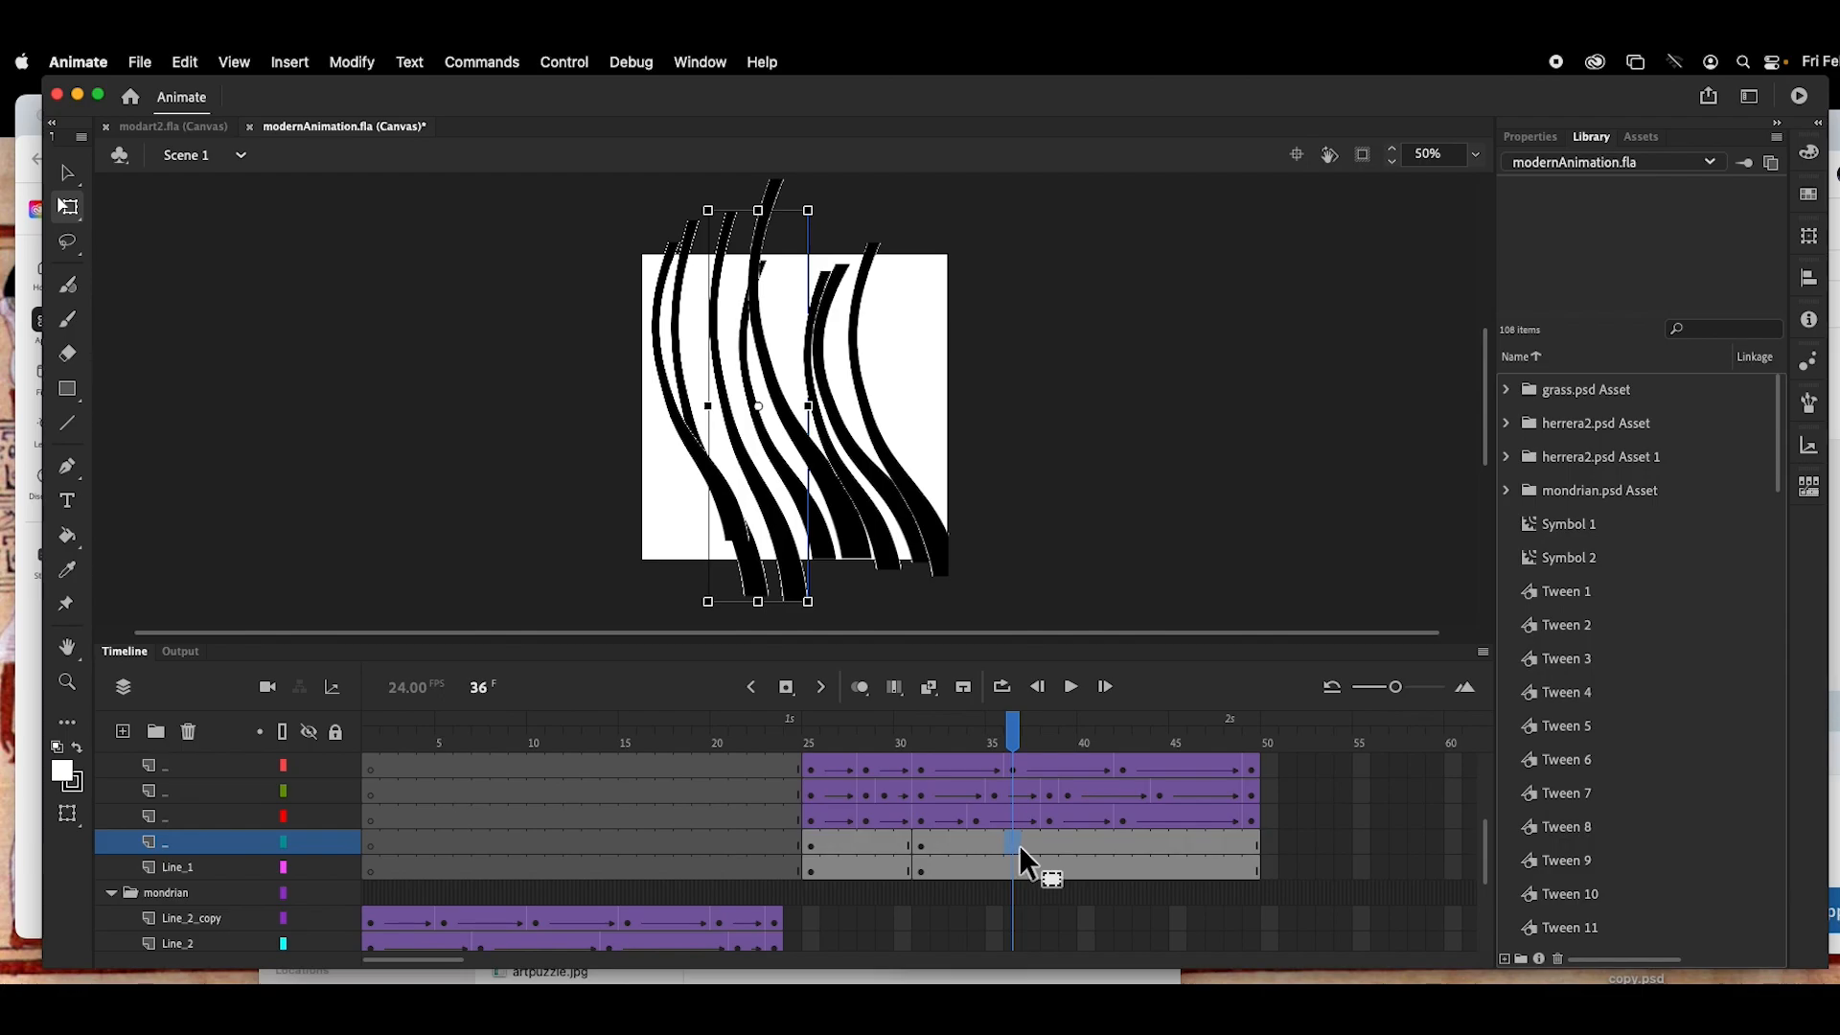
{"action": "right_click", "coordinate": [1021, 847]}
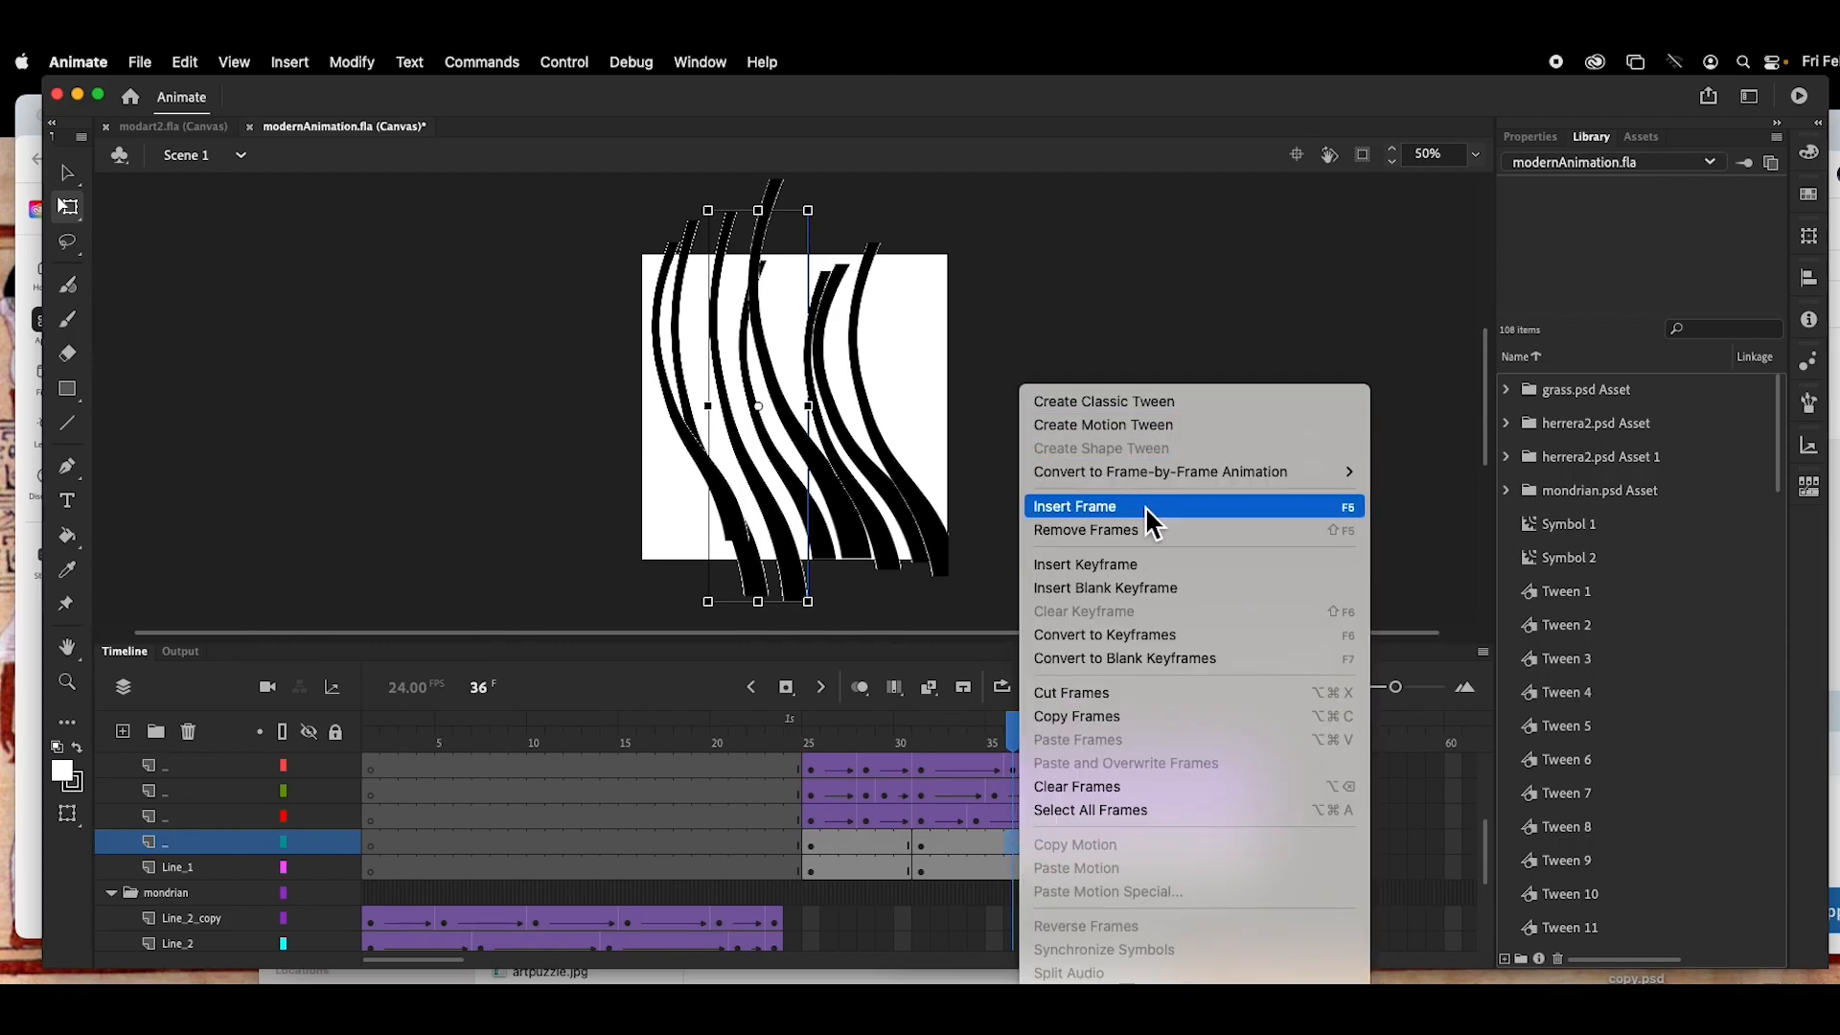
{"action": "left_click", "coordinate": [1146, 563]}
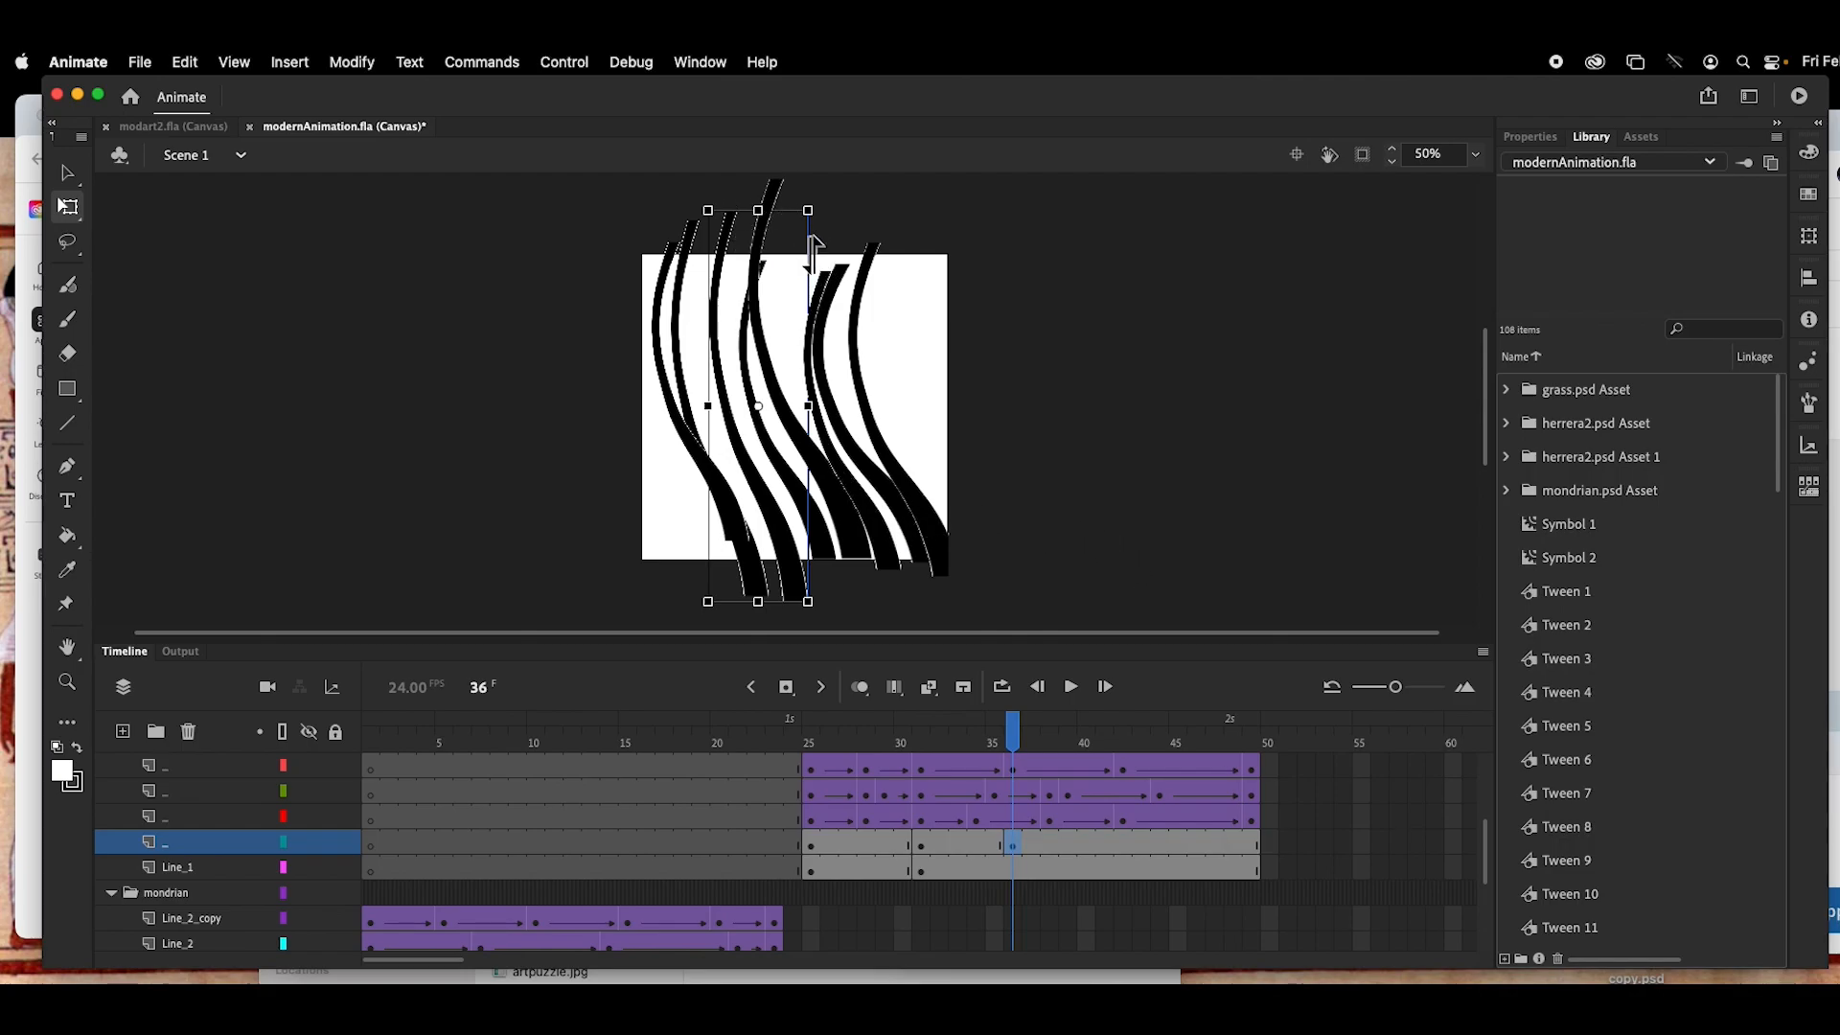
{"action": "left_click_drag", "start_coordinate": [822, 414], "coordinate": [841, 412]}
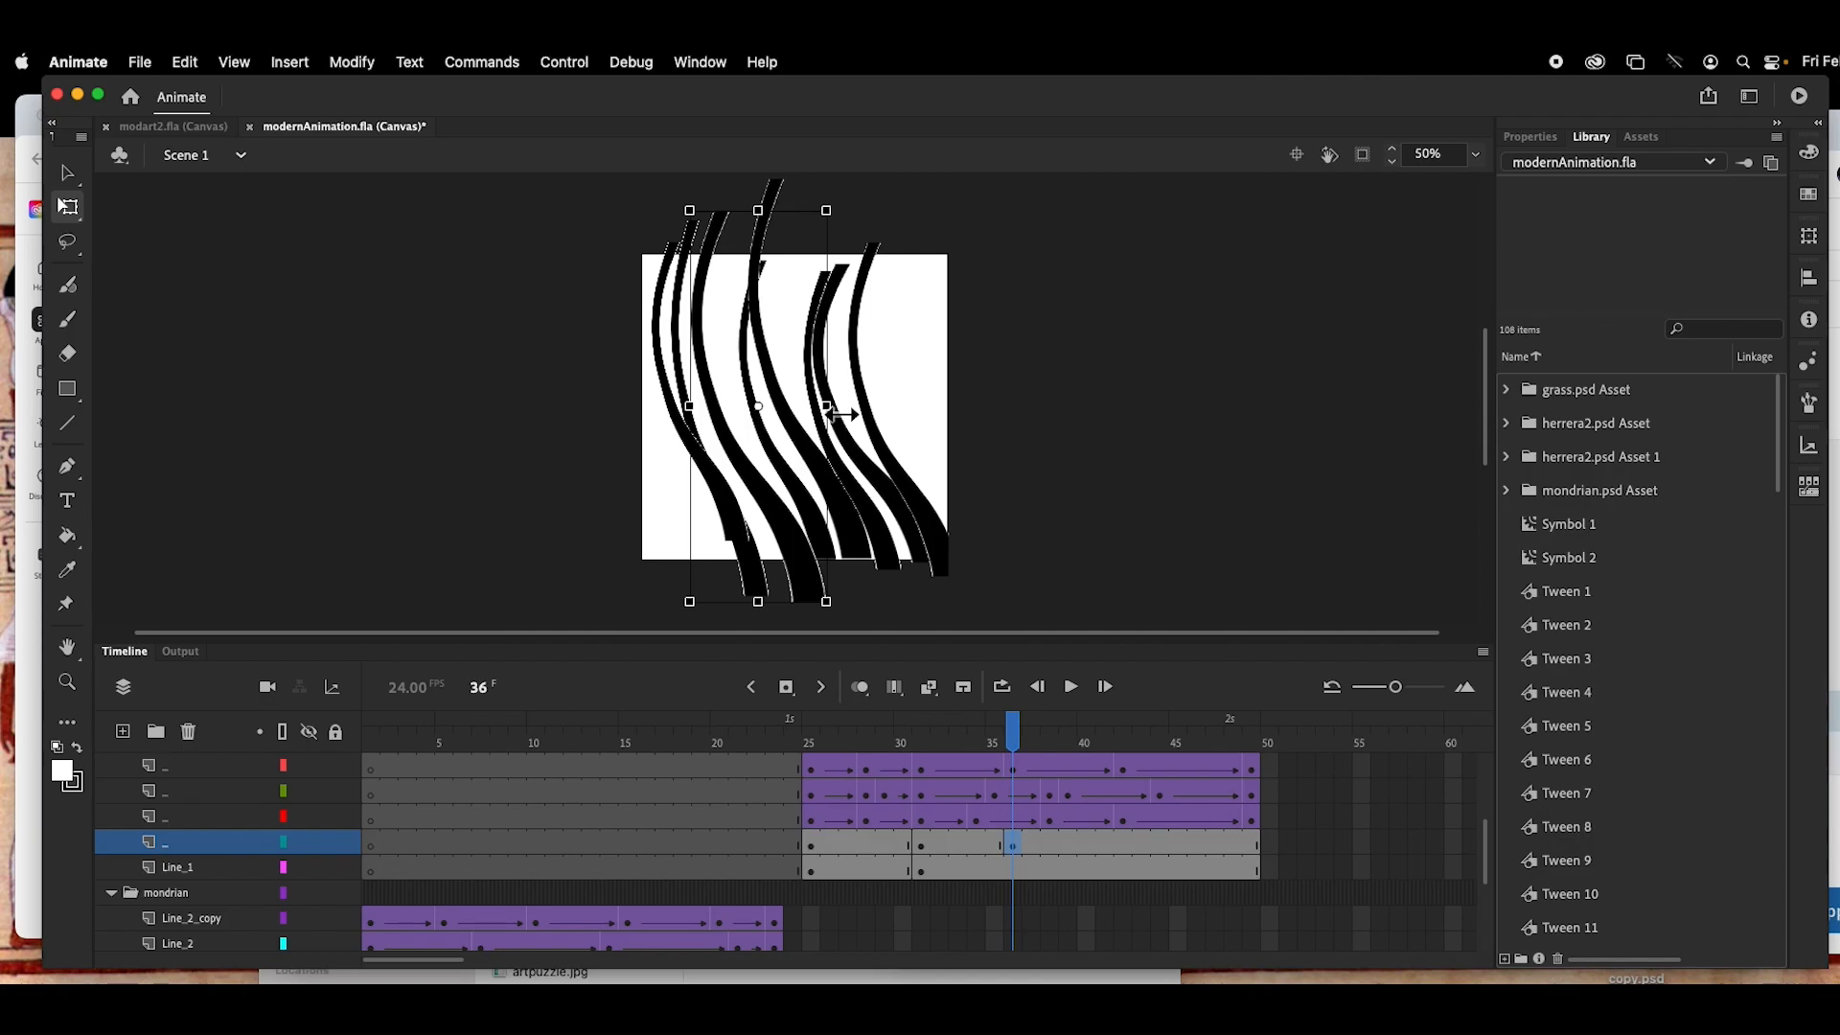
Step: Insert a keyframe at frame 42 on the teal-marked layer and make its wavy line slightly narrower and shorter there
{"action": "left_click", "coordinate": [1115, 845]}
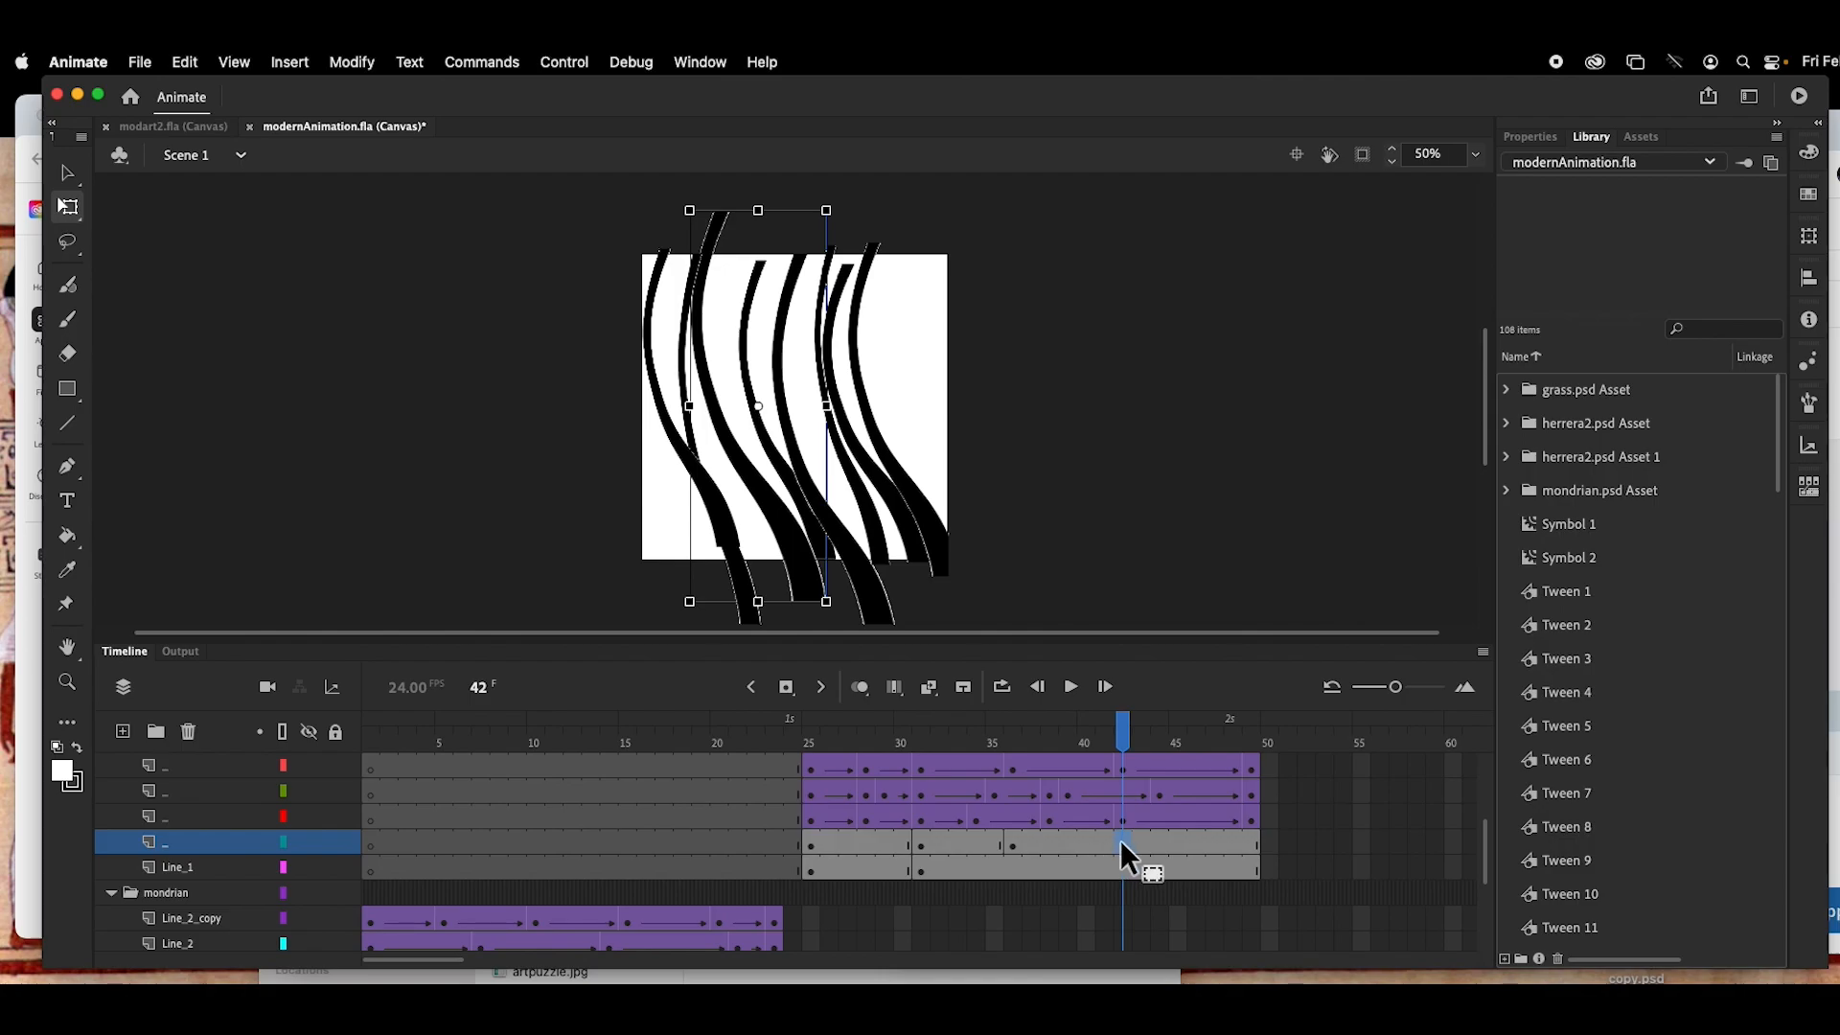
{"action": "right_click", "coordinate": [1121, 843]}
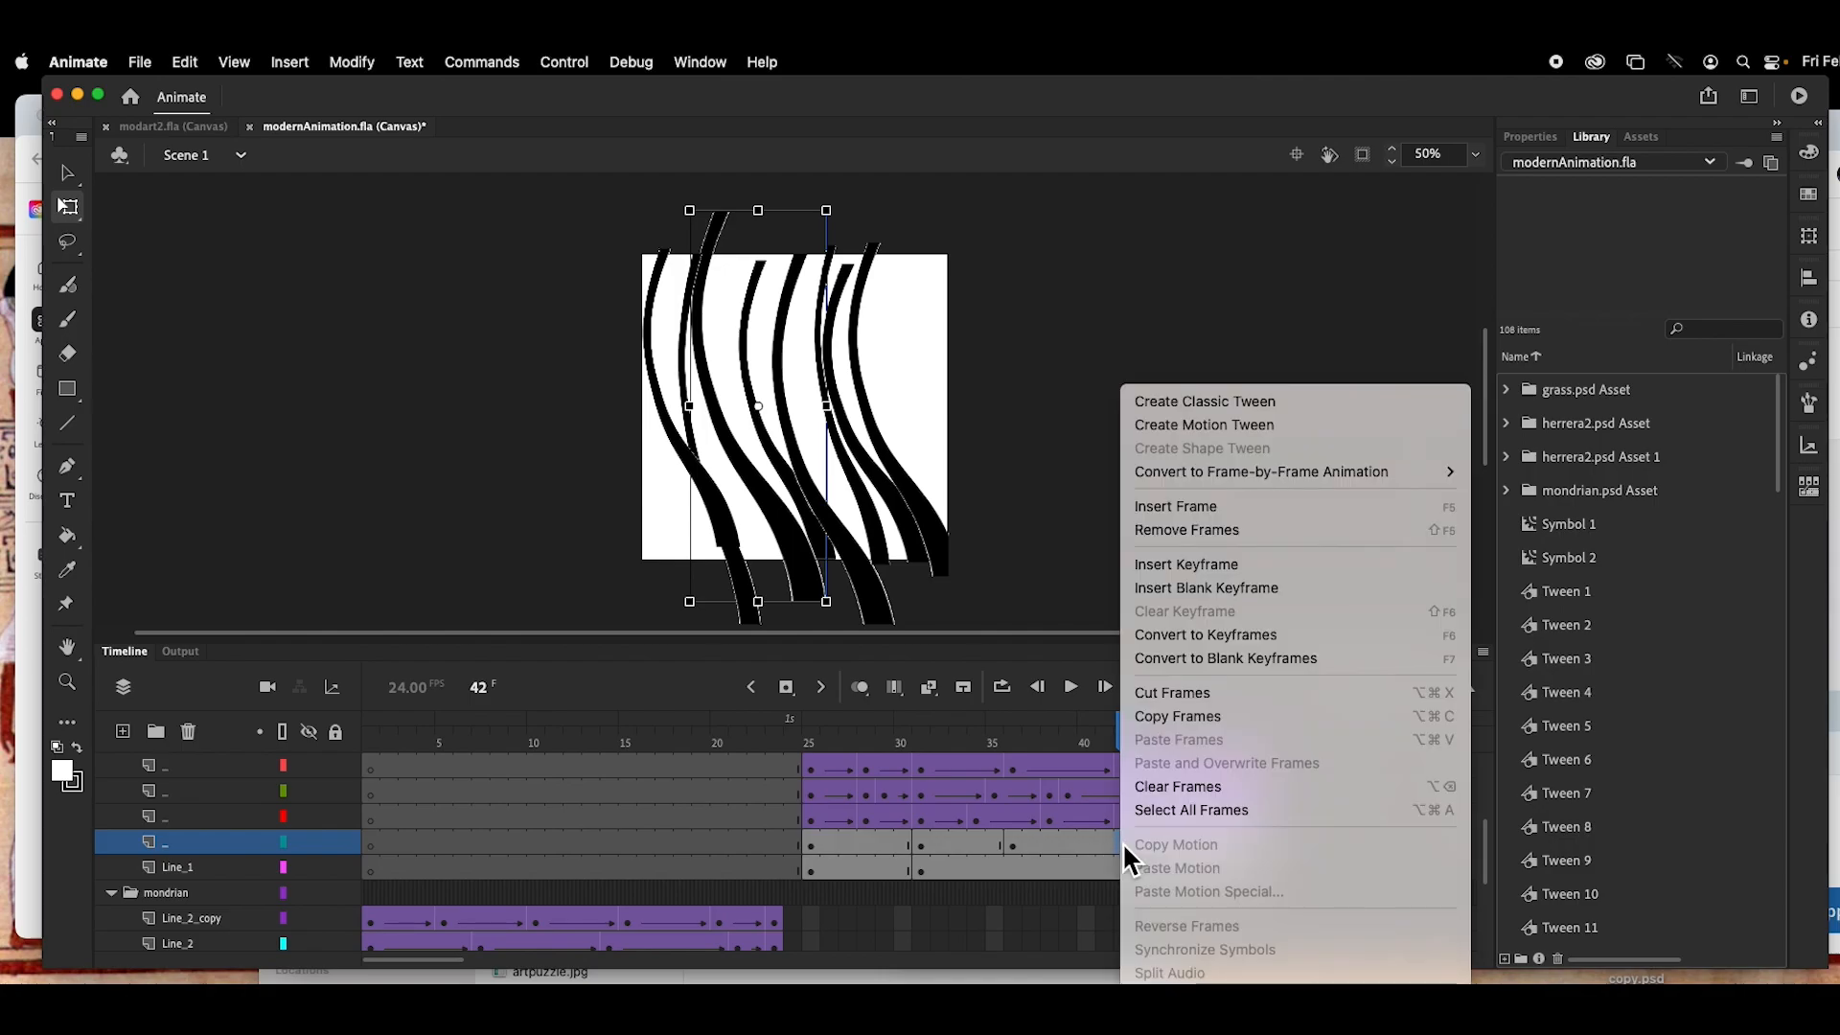
{"action": "left_click", "coordinate": [1222, 569]}
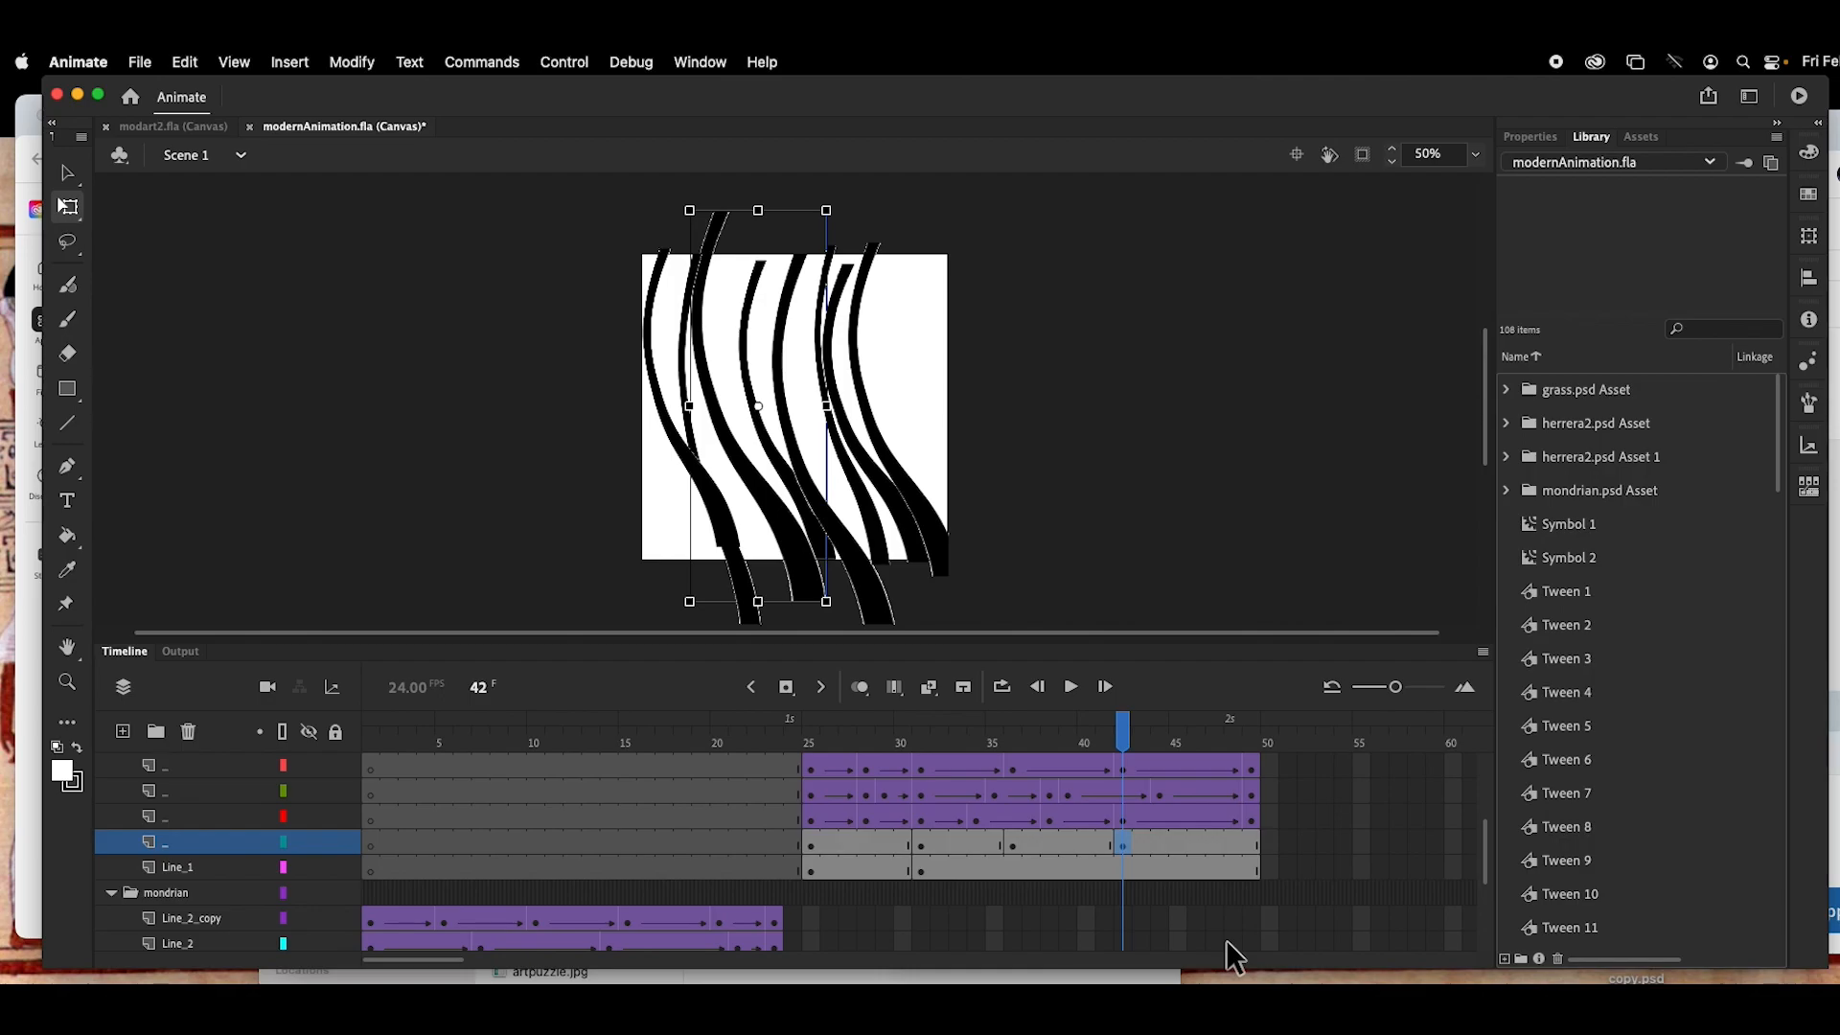
{"action": "key", "text": "super+z"}
{"action": "right_click", "coordinate": [1118, 843]}
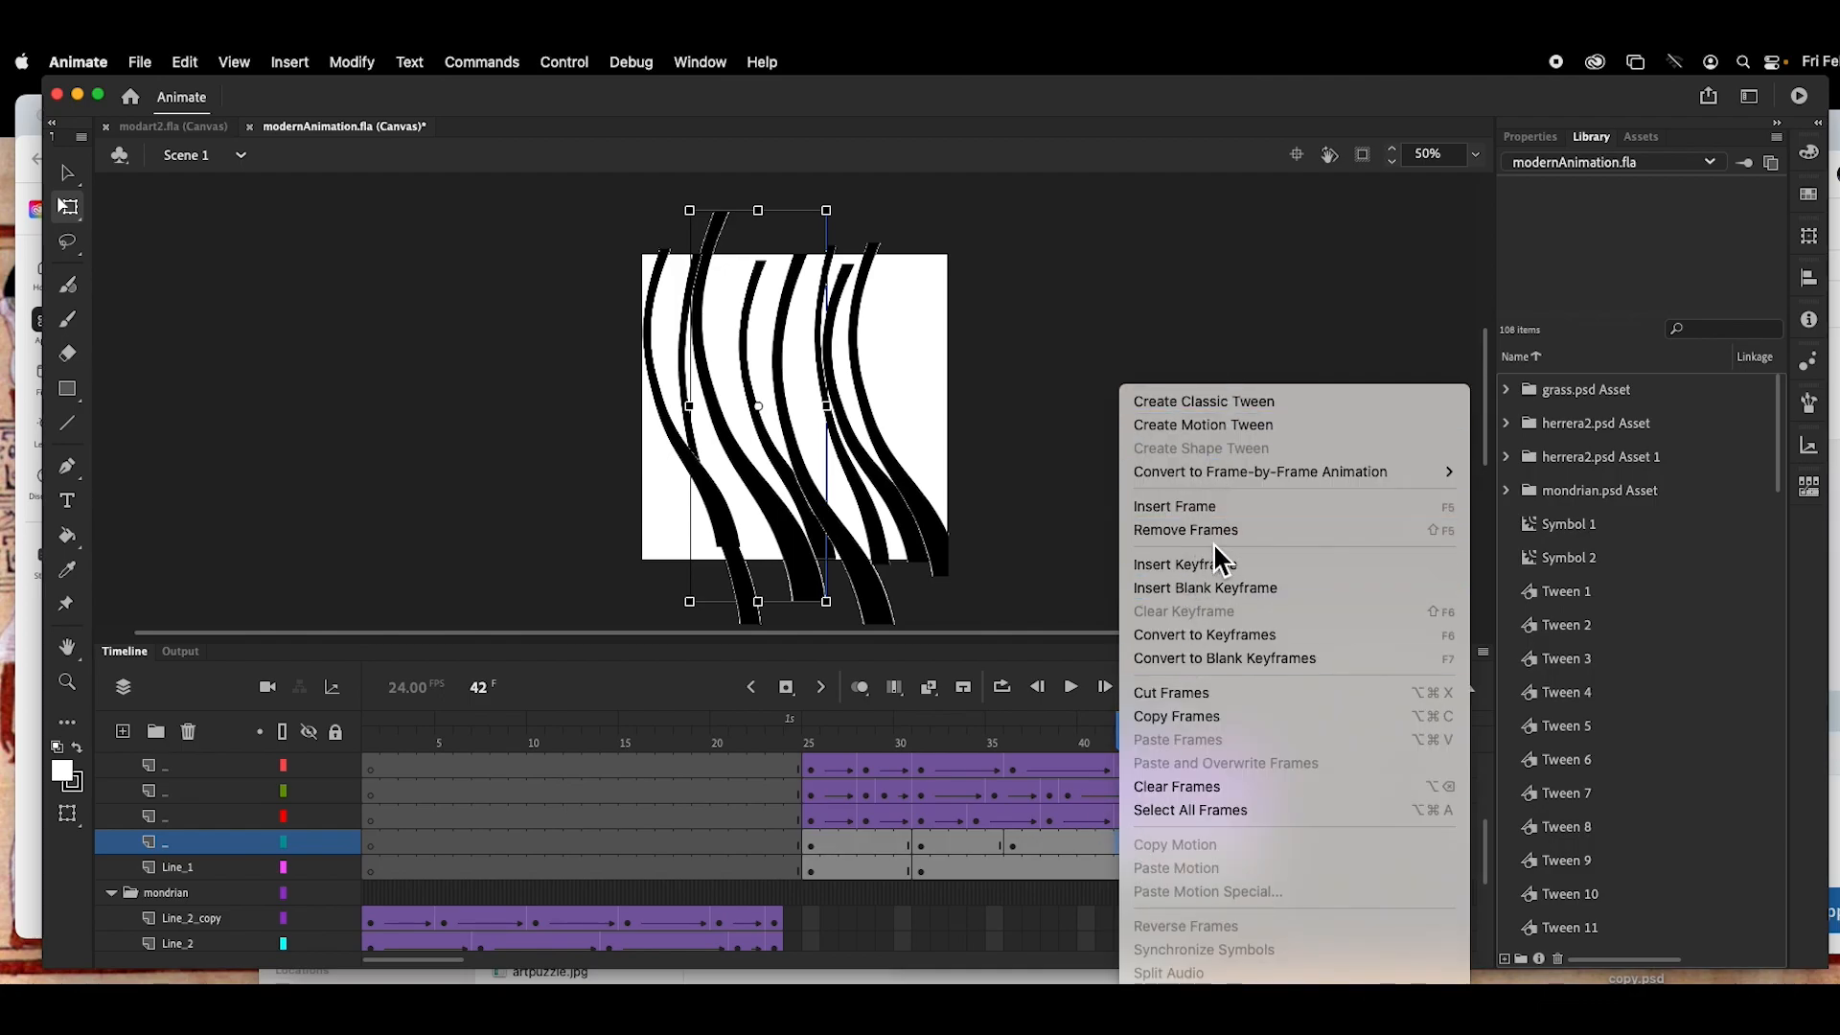
{"action": "left_click", "coordinate": [1220, 571]}
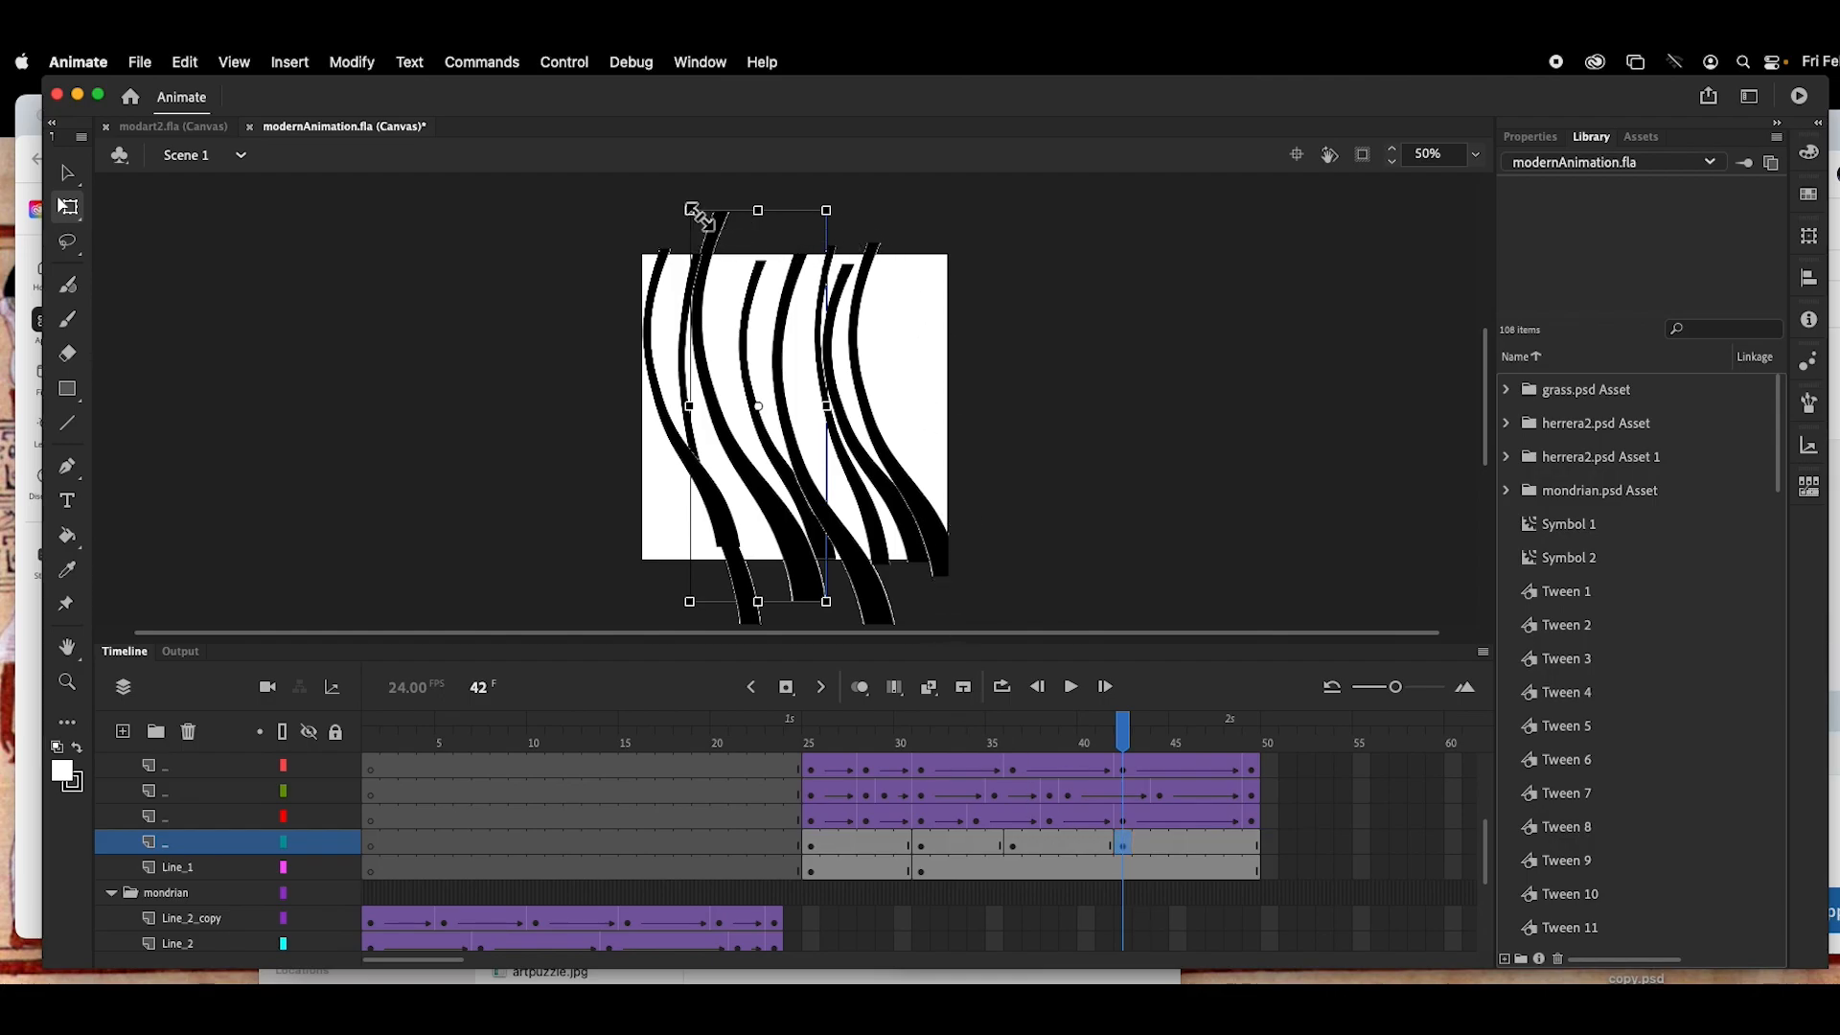
{"action": "left_click_drag", "start_coordinate": [692, 211], "coordinate": [699, 212]}
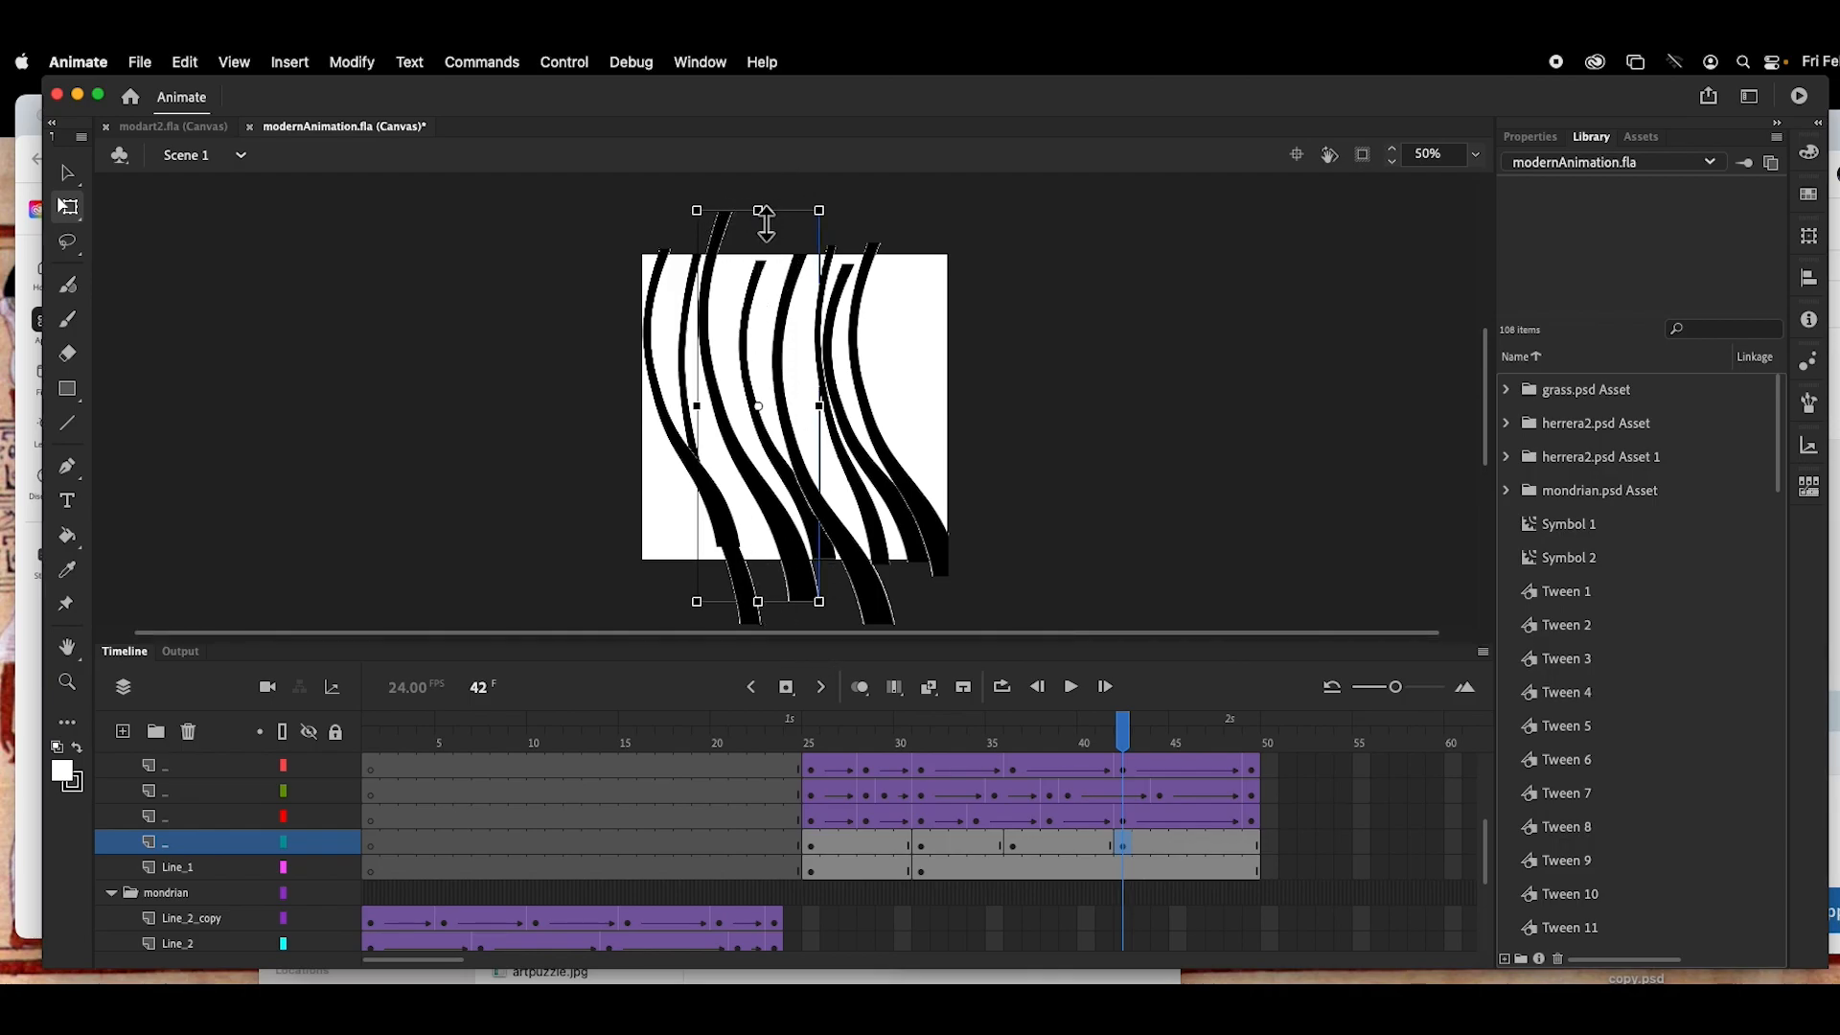
{"action": "left_click_drag", "start_coordinate": [759, 210], "coordinate": [763, 242]}
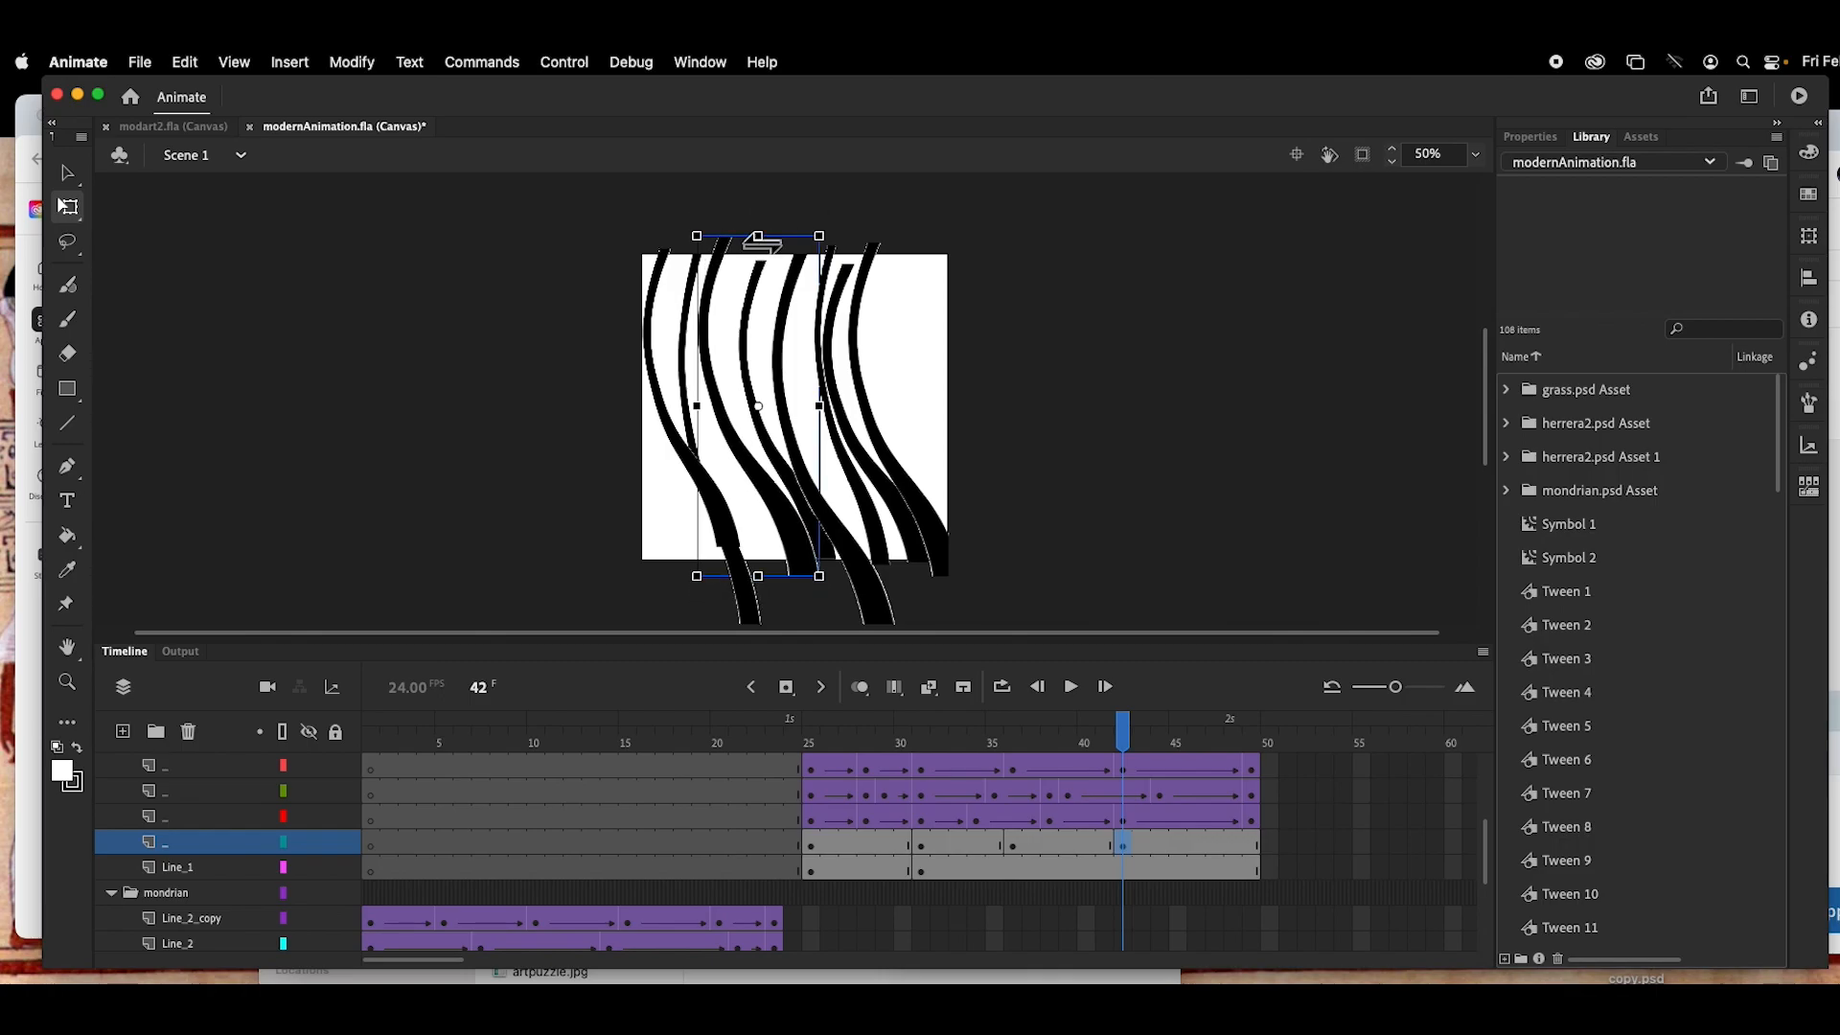
Step: Insert a closing keyframe at frame 49 on the teal-marked layer and shorten its wavy line to the stage height
{"action": "left_click", "coordinate": [1252, 847]}
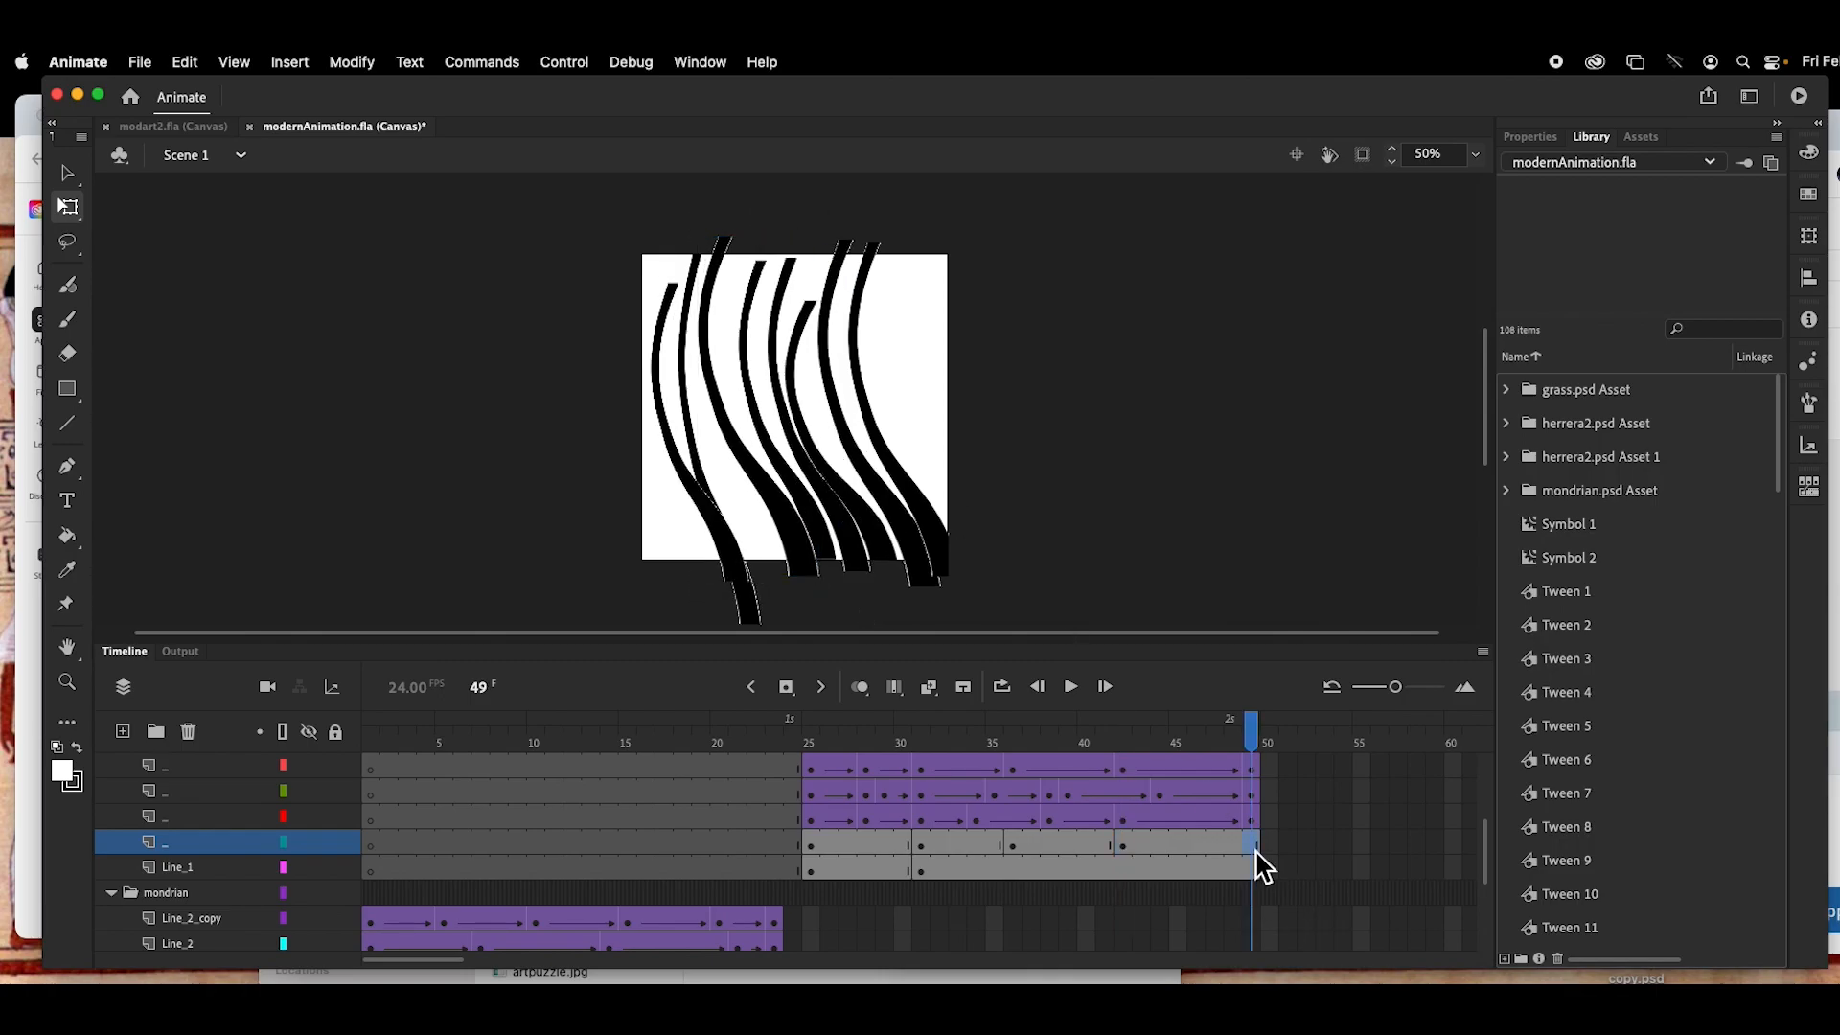
{"action": "right_click", "coordinate": [1251, 846]}
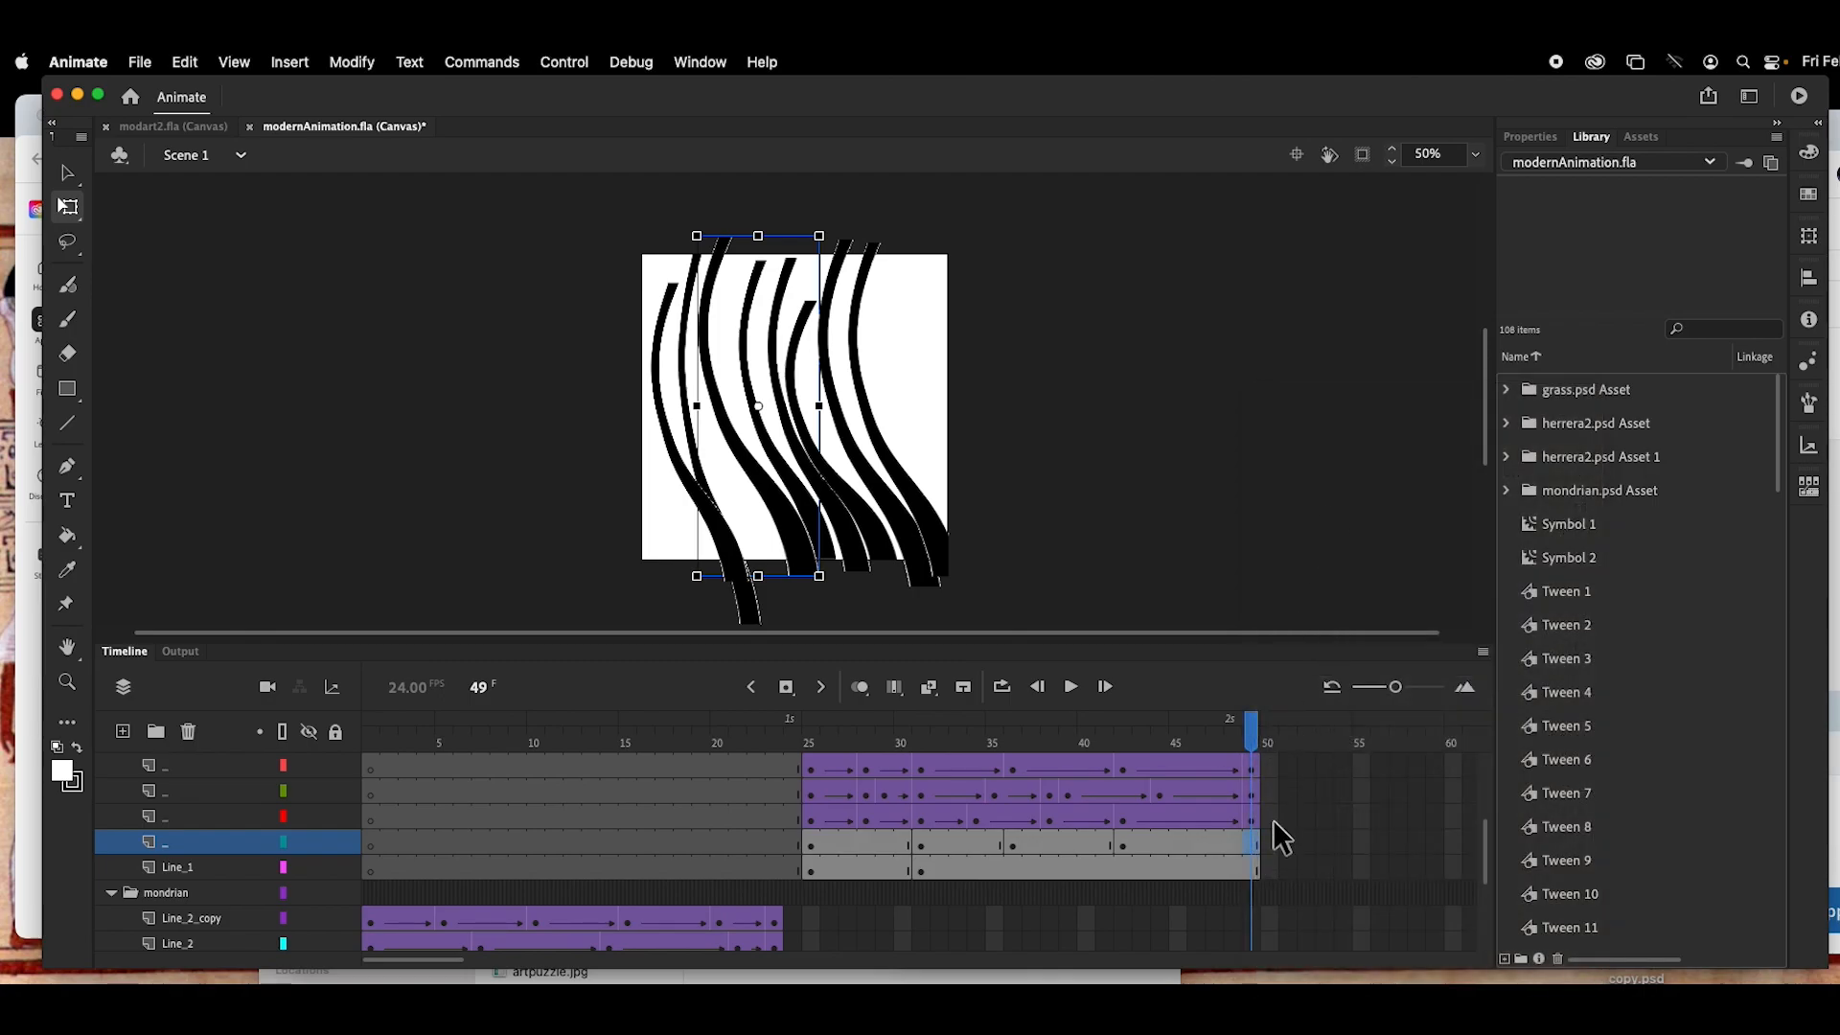
{"action": "right_click", "coordinate": [1251, 843]}
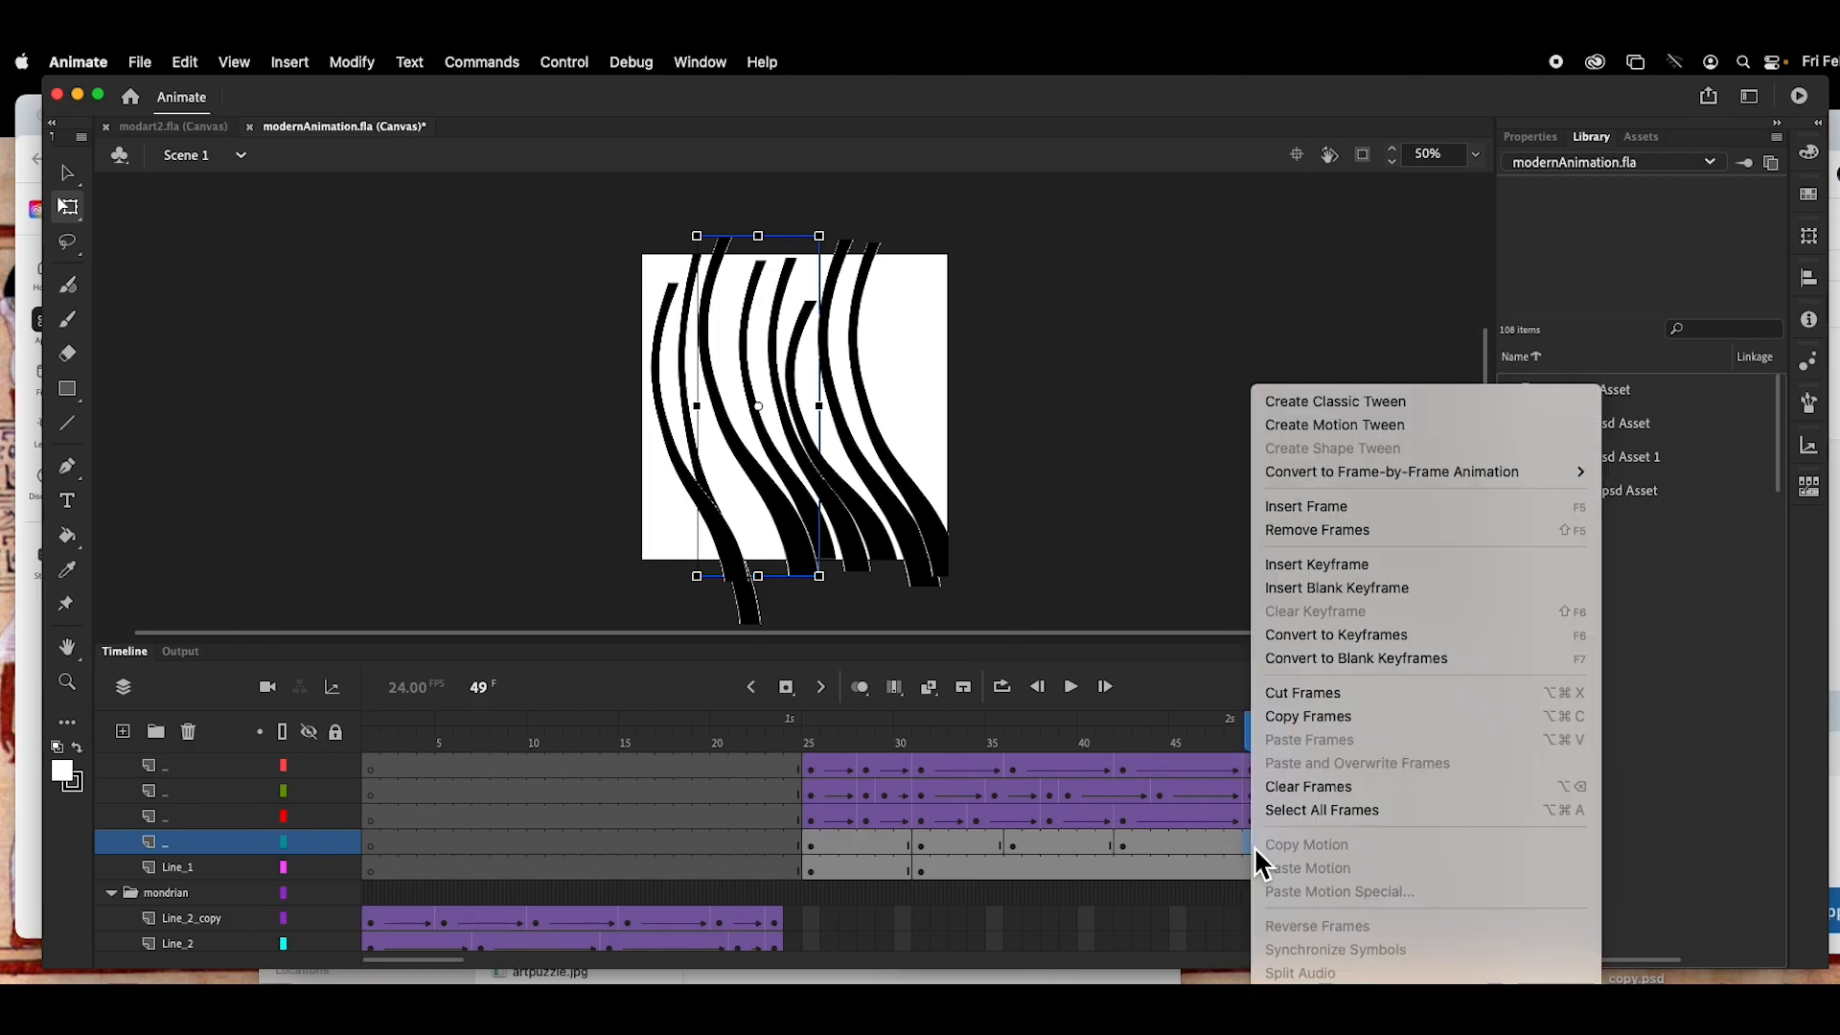
{"action": "left_click", "coordinate": [1332, 571]}
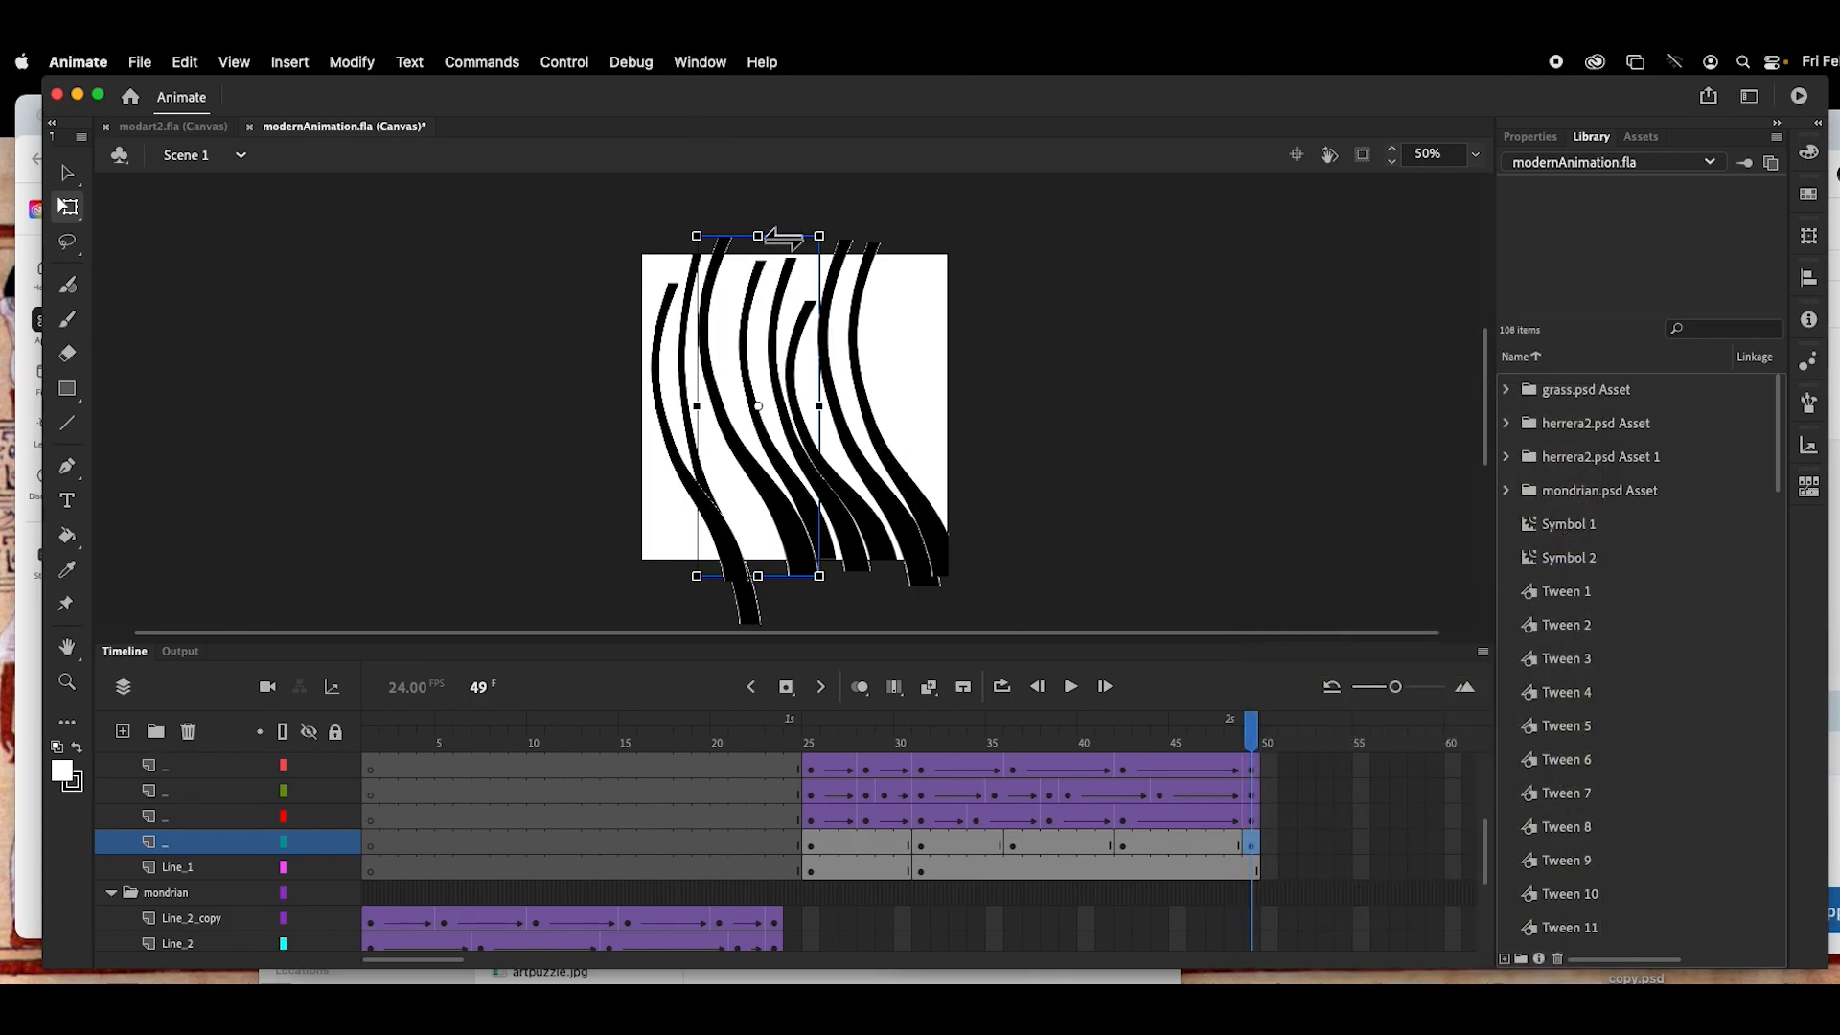
{"action": "left_click_drag", "start_coordinate": [773, 245], "coordinate": [771, 259]}
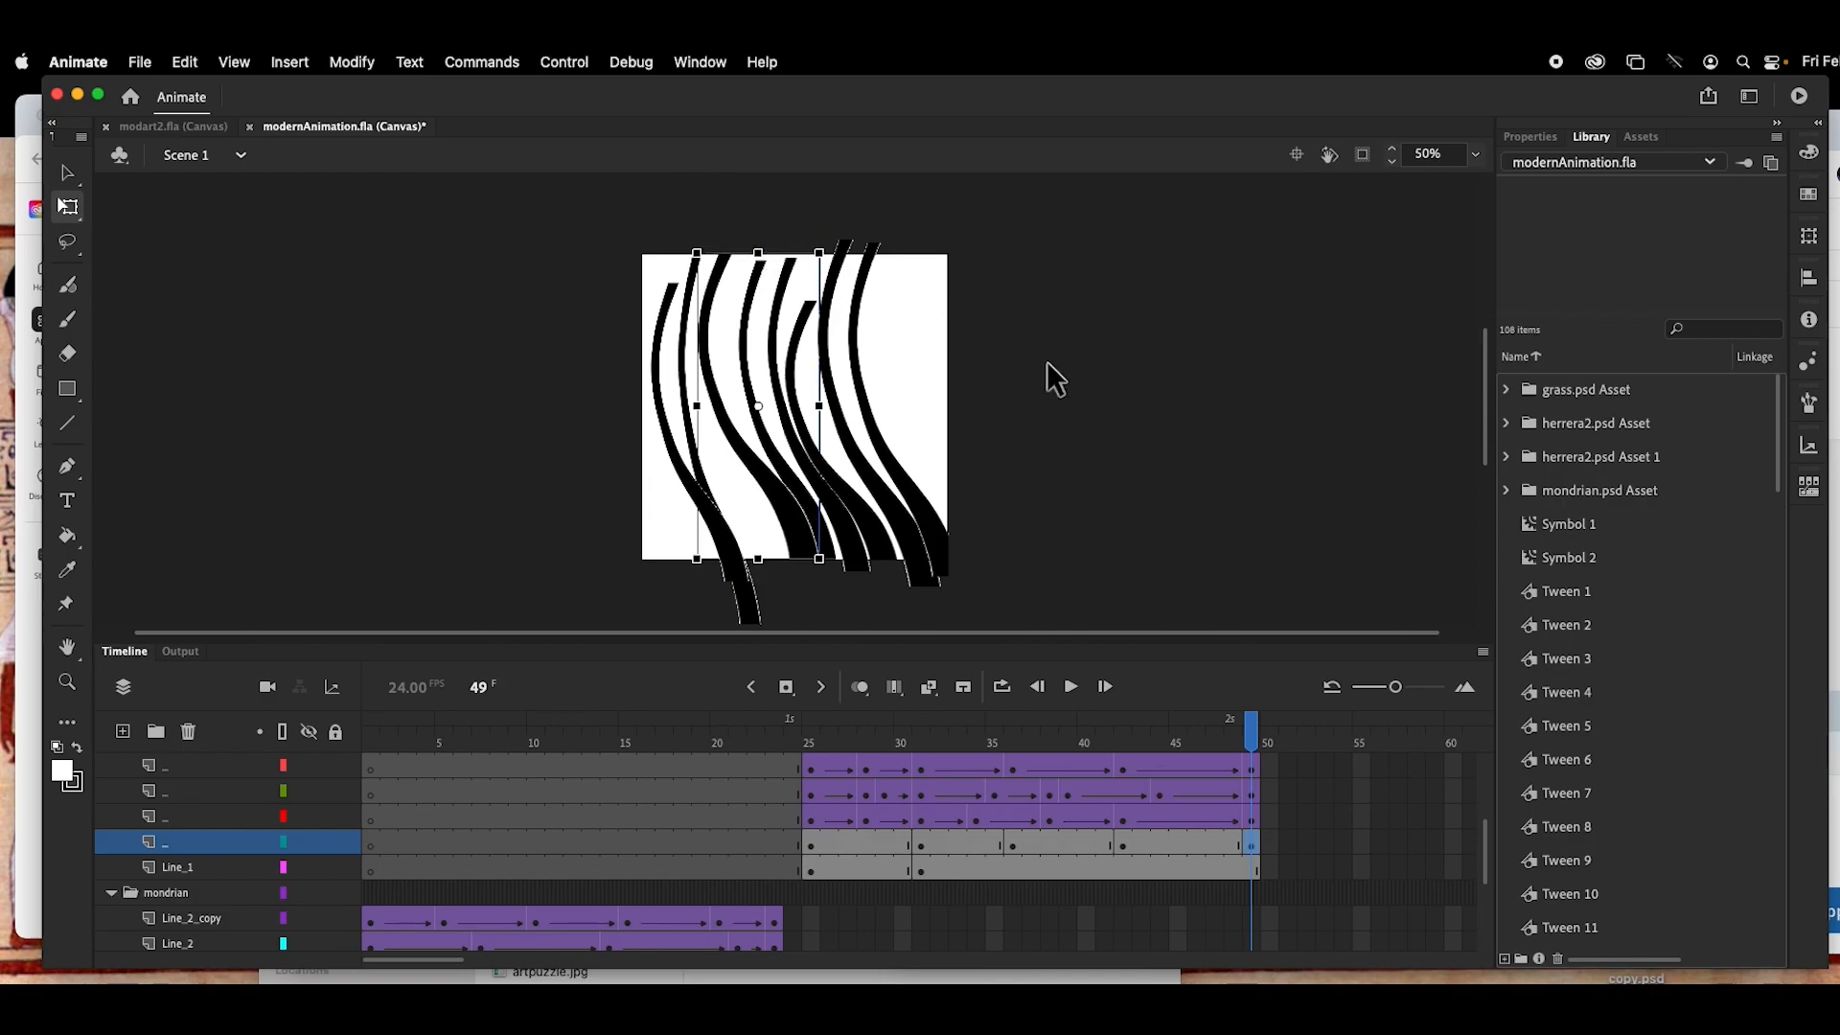
Step: Review the teal-marked layer's keyframes and create a classic tween from keyframe 25, converting the frame content to a symbol
{"action": "left_click", "coordinate": [812, 845]}
{"action": "left_click", "coordinate": [922, 843]}
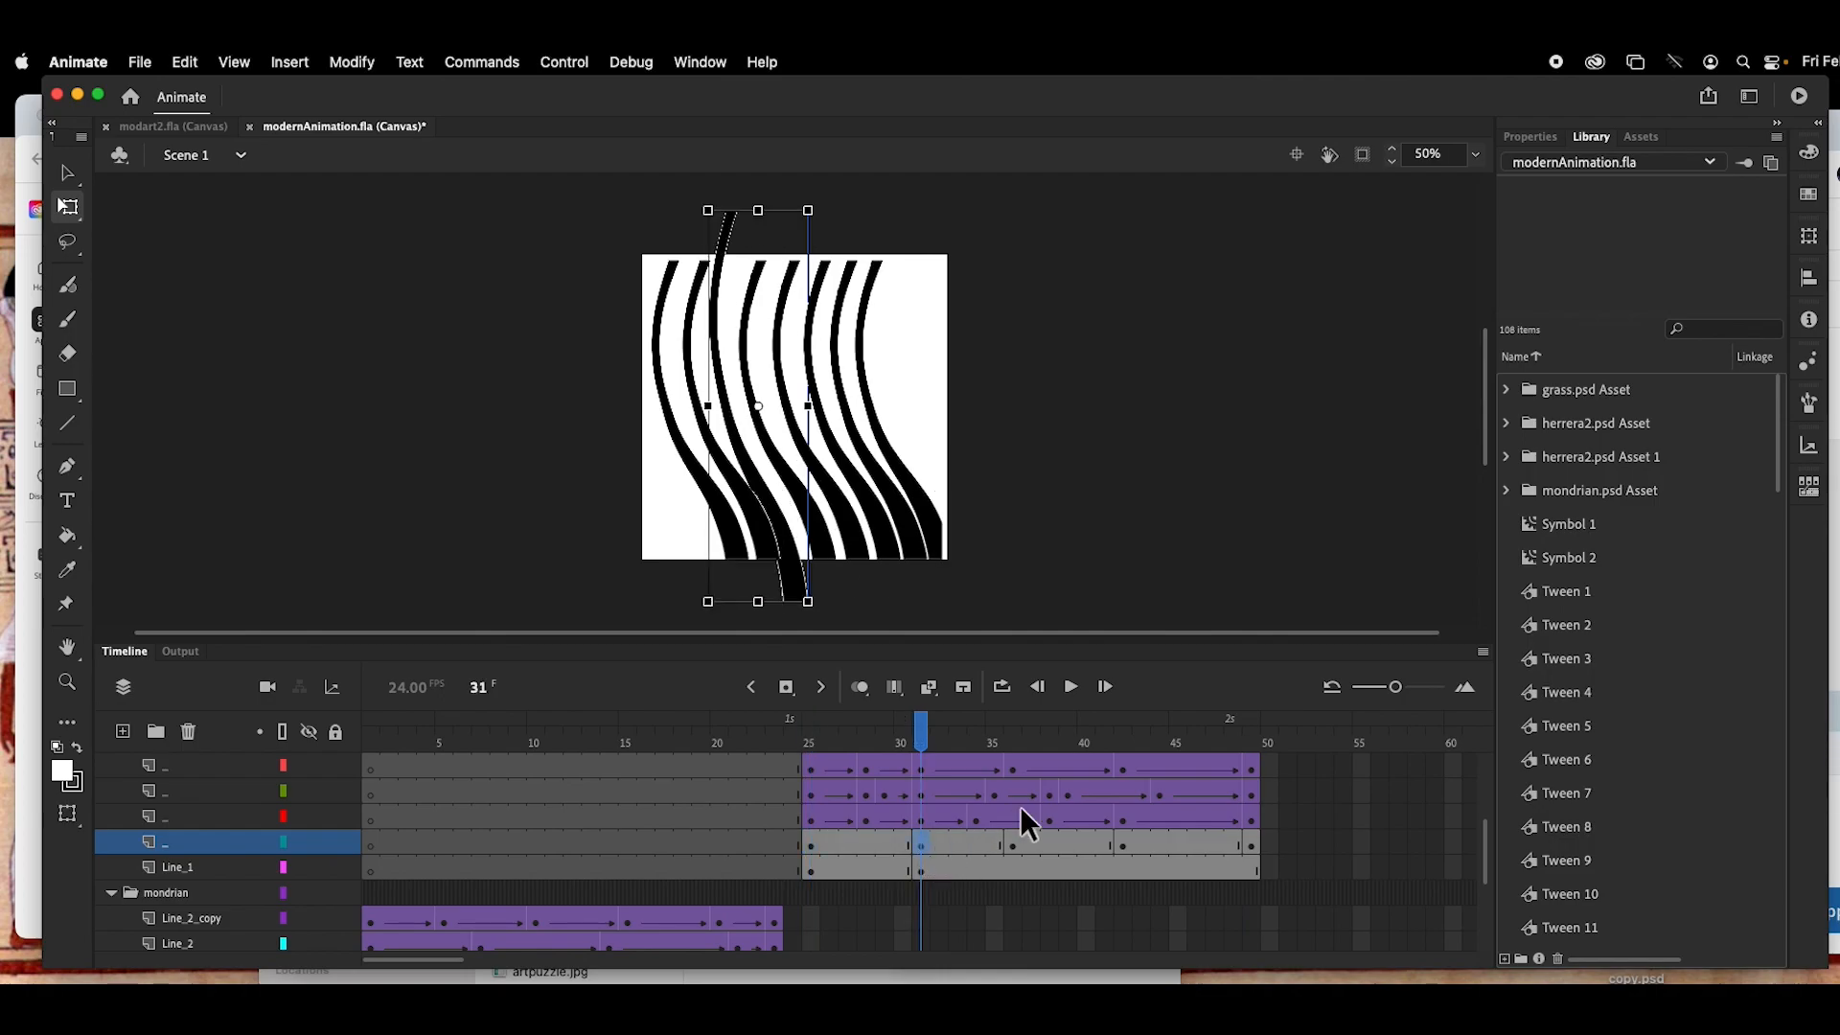
{"action": "left_click", "coordinate": [1011, 843]}
{"action": "left_click", "coordinate": [1122, 845]}
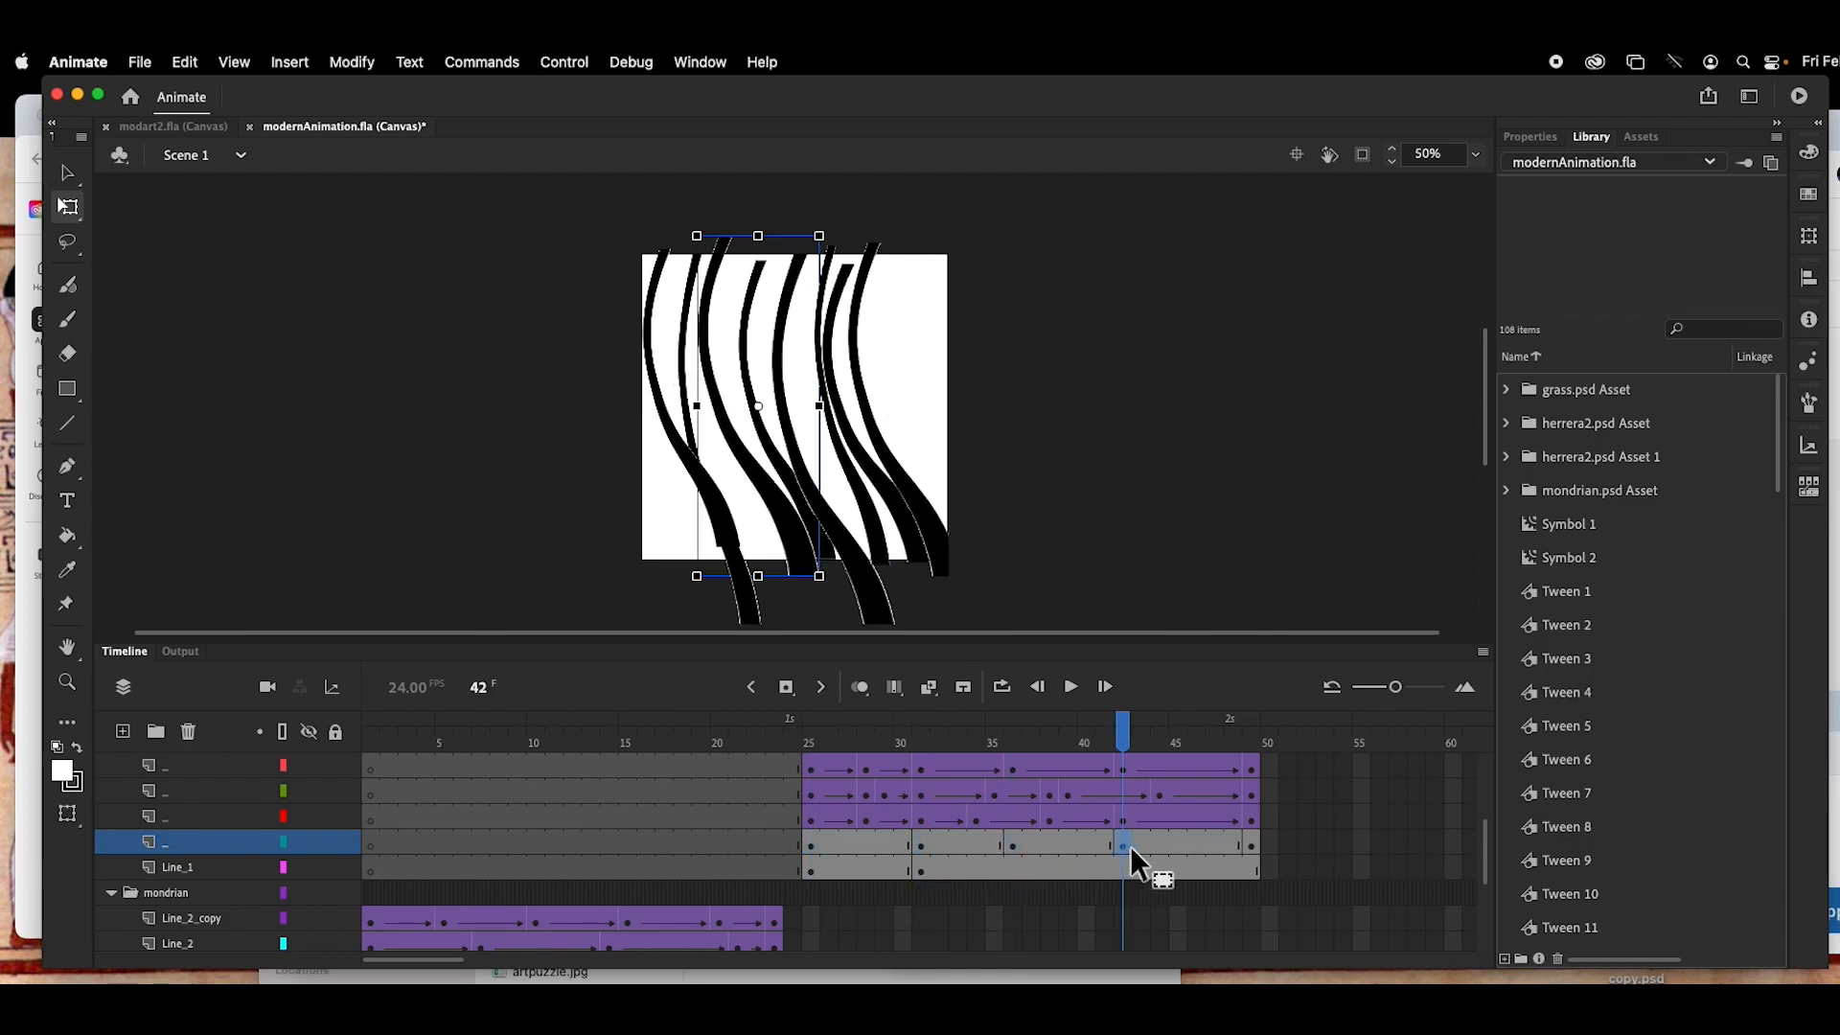
{"action": "left_click", "coordinate": [1248, 844]}
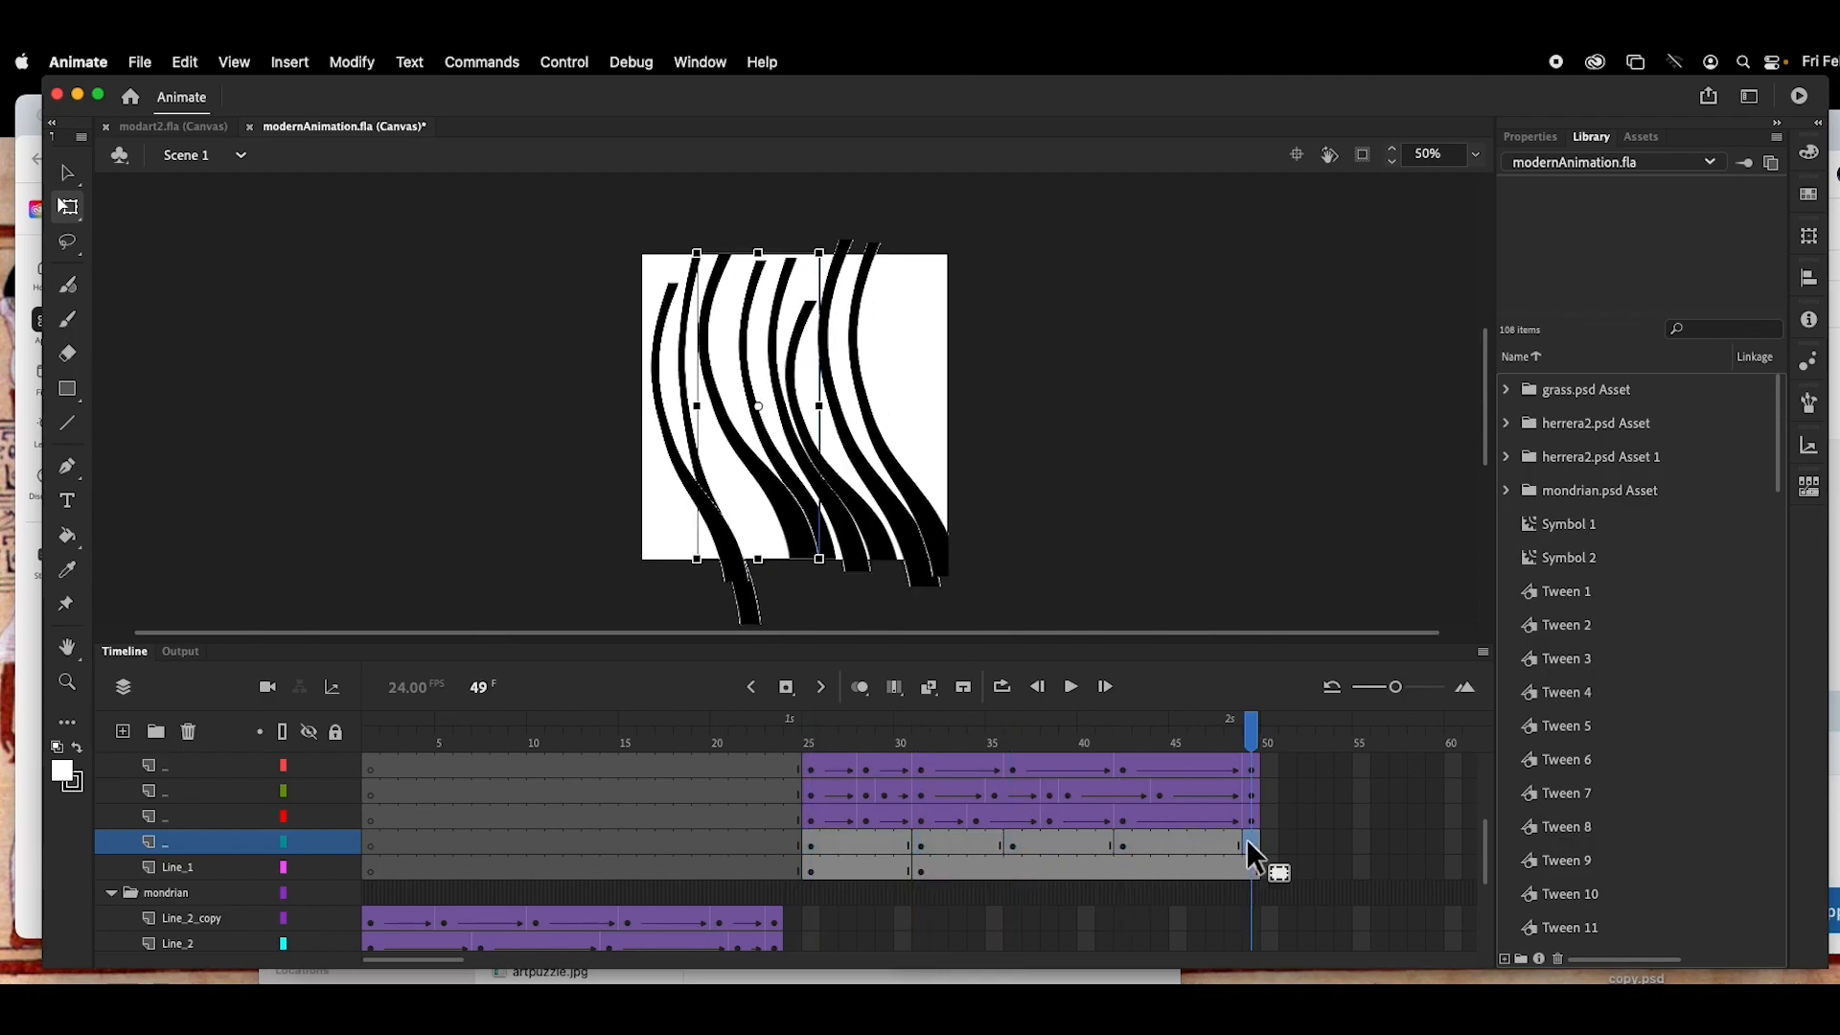
{"action": "right_click", "coordinate": [809, 843]}
{"action": "left_click", "coordinate": [905, 402]}
{"action": "left_click", "coordinate": [1034, 636]}
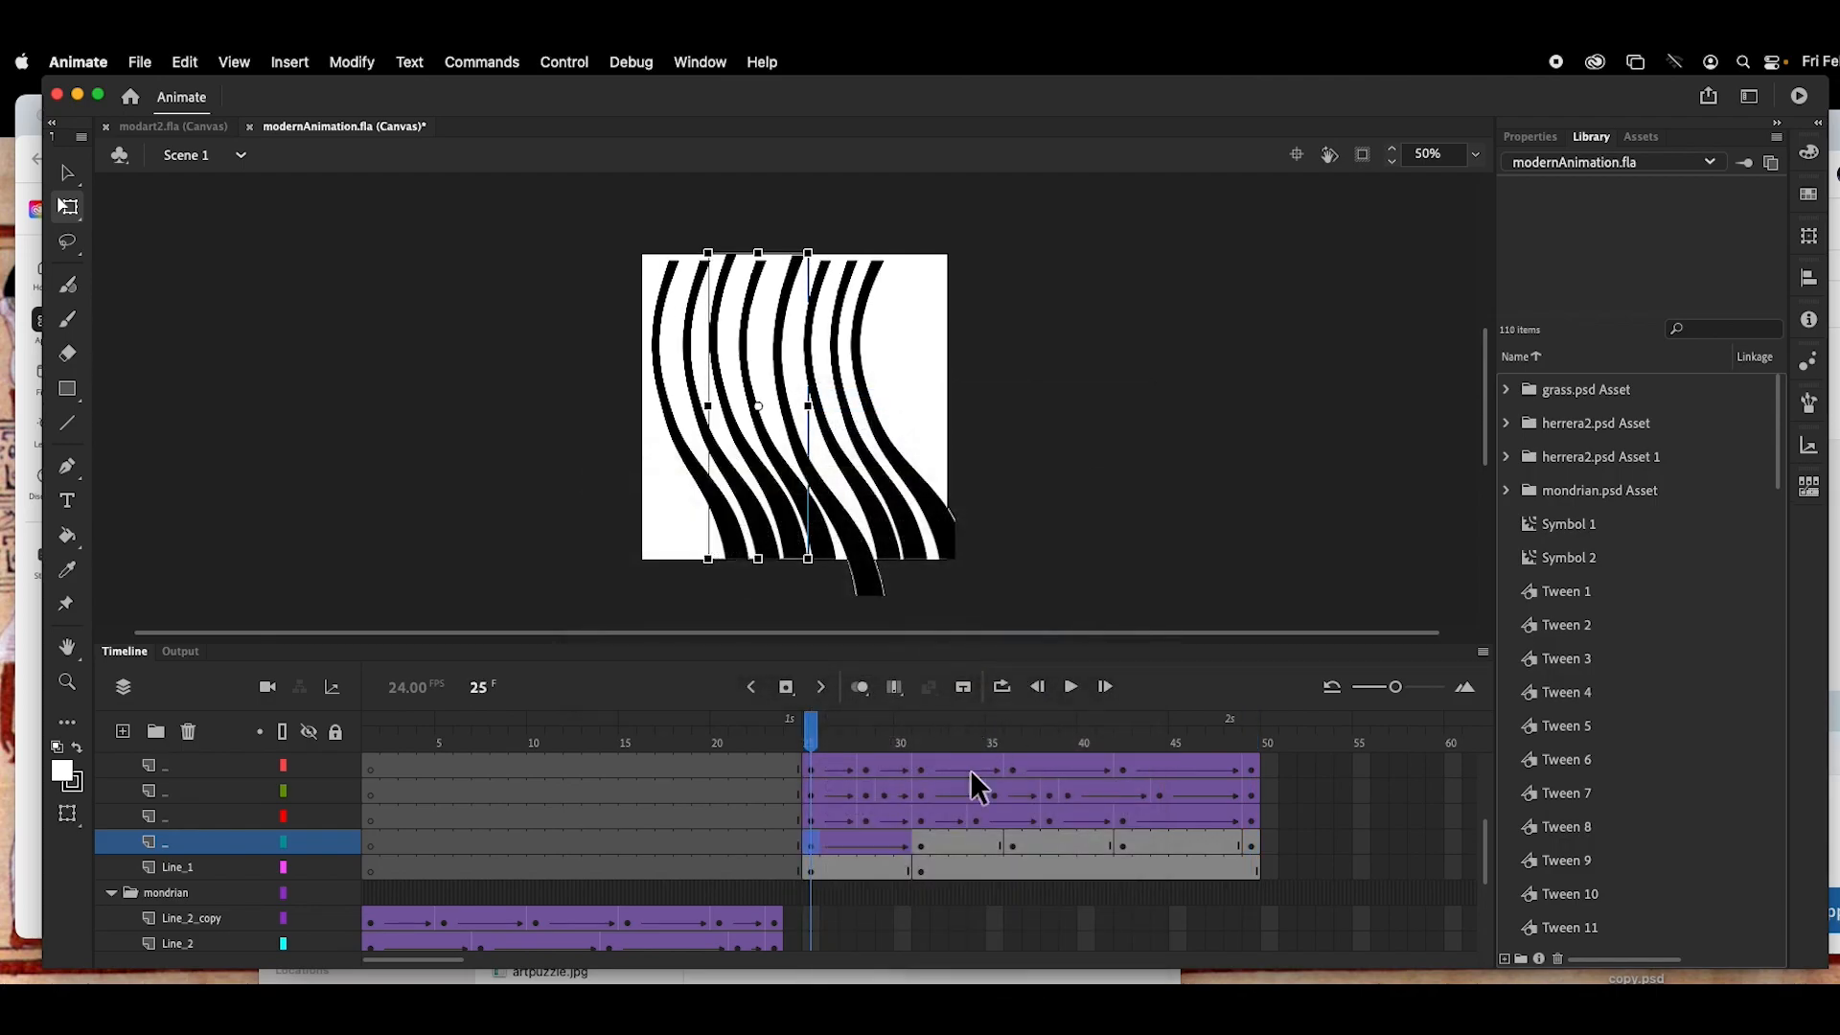
Step: Create classic tweens from keyframes 31 and 36 on the teal-marked layer, converting the frame content to symbols
{"action": "right_click", "coordinate": [918, 845]}
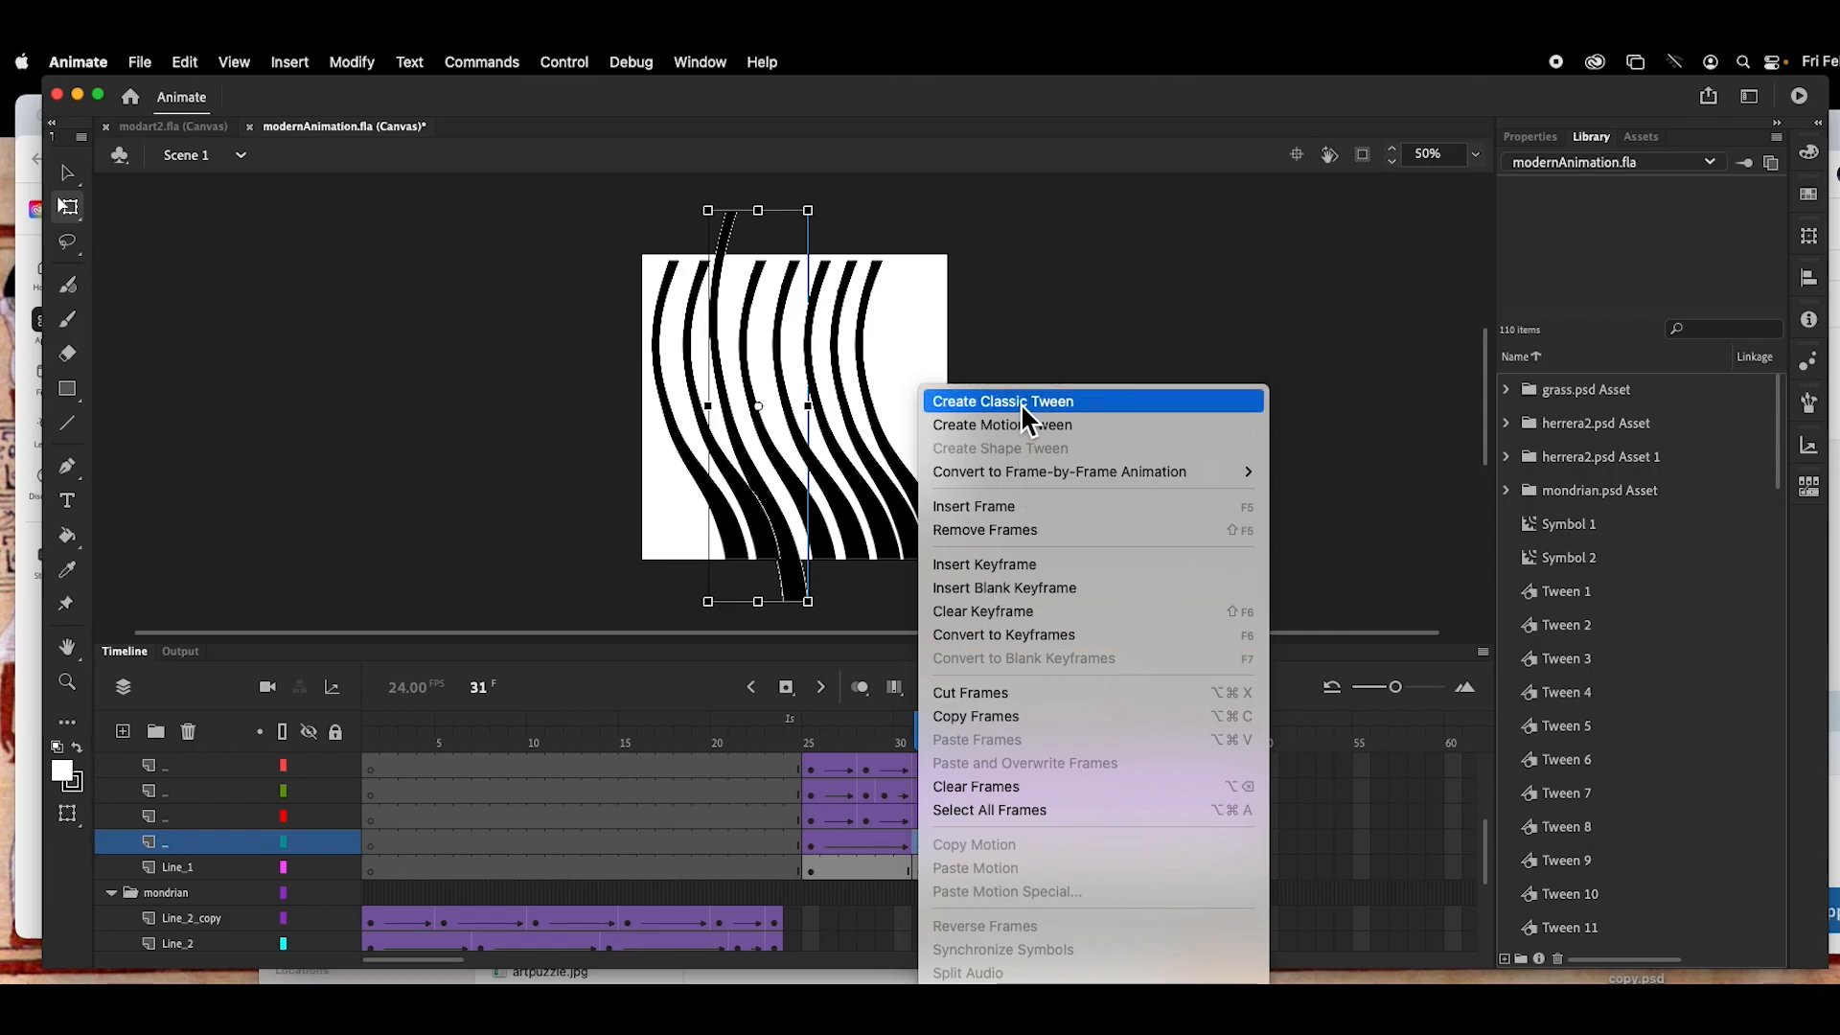
{"action": "left_click", "coordinate": [1020, 402]}
{"action": "left_click", "coordinate": [1043, 636]}
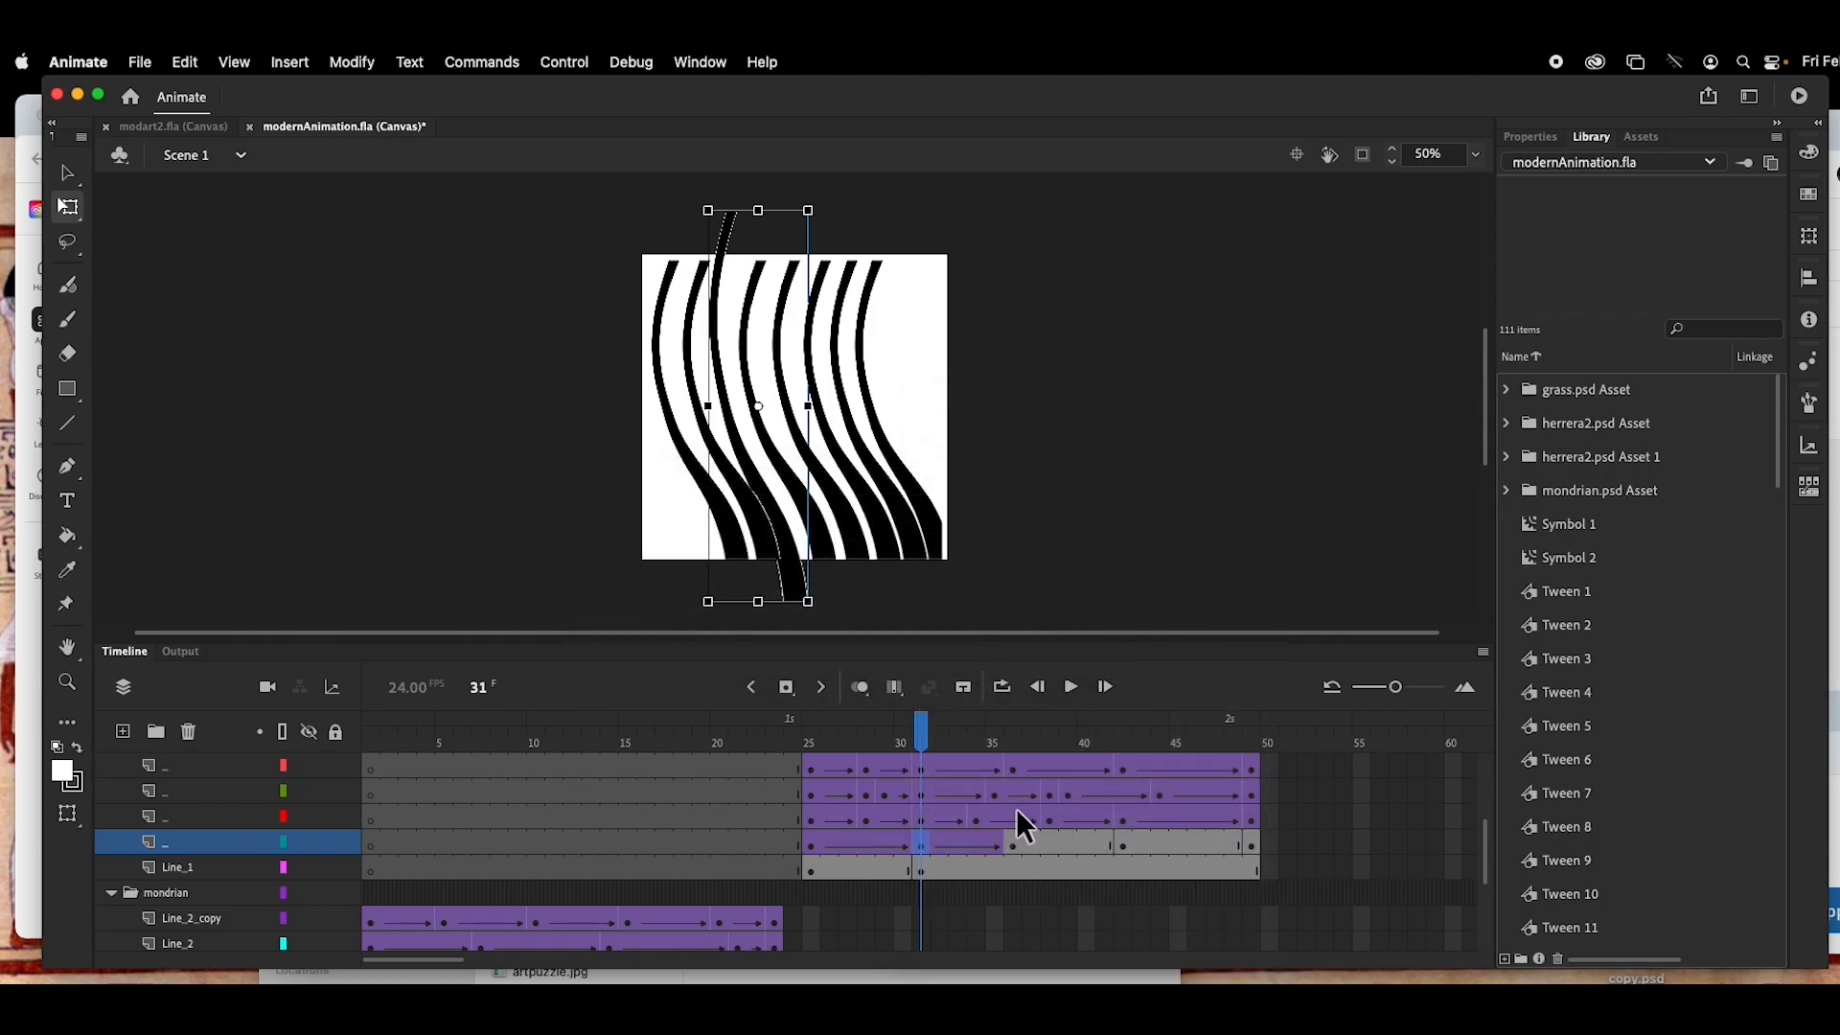
{"action": "right_click", "coordinate": [1015, 843]}
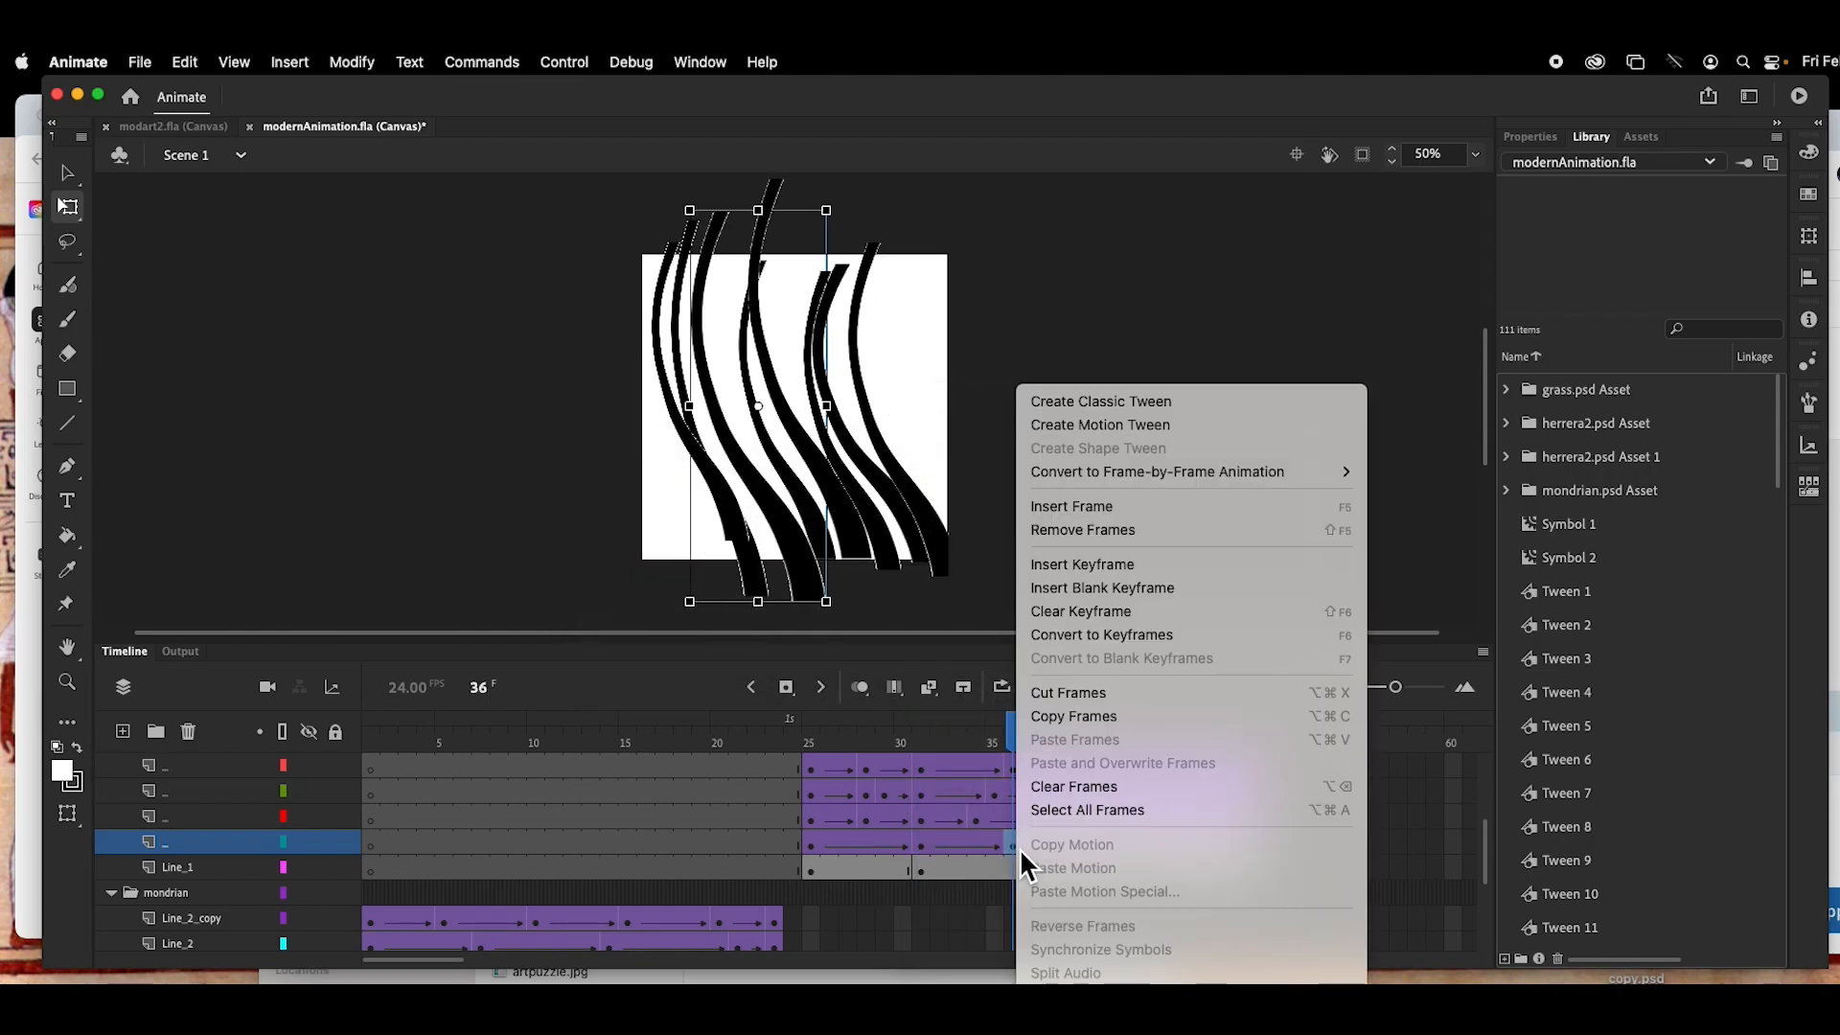
{"action": "left_click", "coordinate": [1092, 403]}
{"action": "left_click", "coordinate": [1030, 636]}
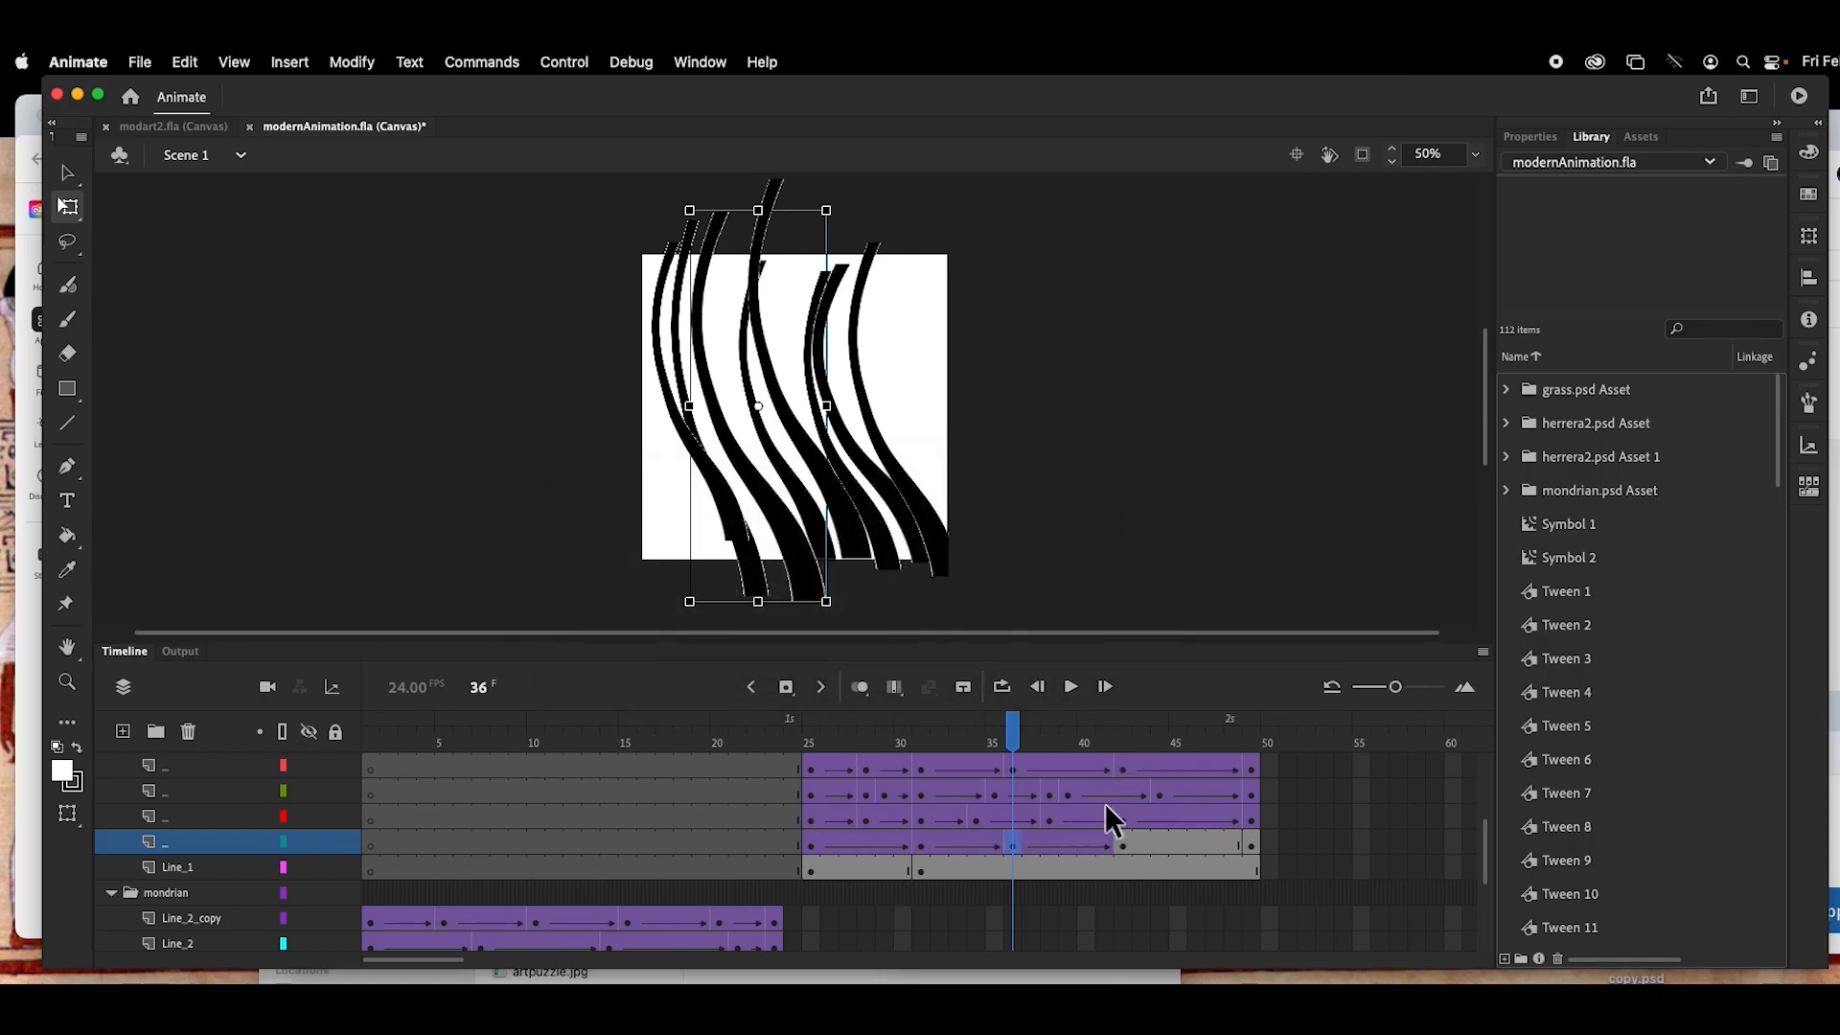
Step: Create classic tweens on keyframes 42 and 49 of the teal-marked layer, accepting the symbol conversion
{"action": "right_click", "coordinate": [1123, 843]}
{"action": "left_click", "coordinate": [1211, 400]}
{"action": "left_click", "coordinate": [1026, 636]}
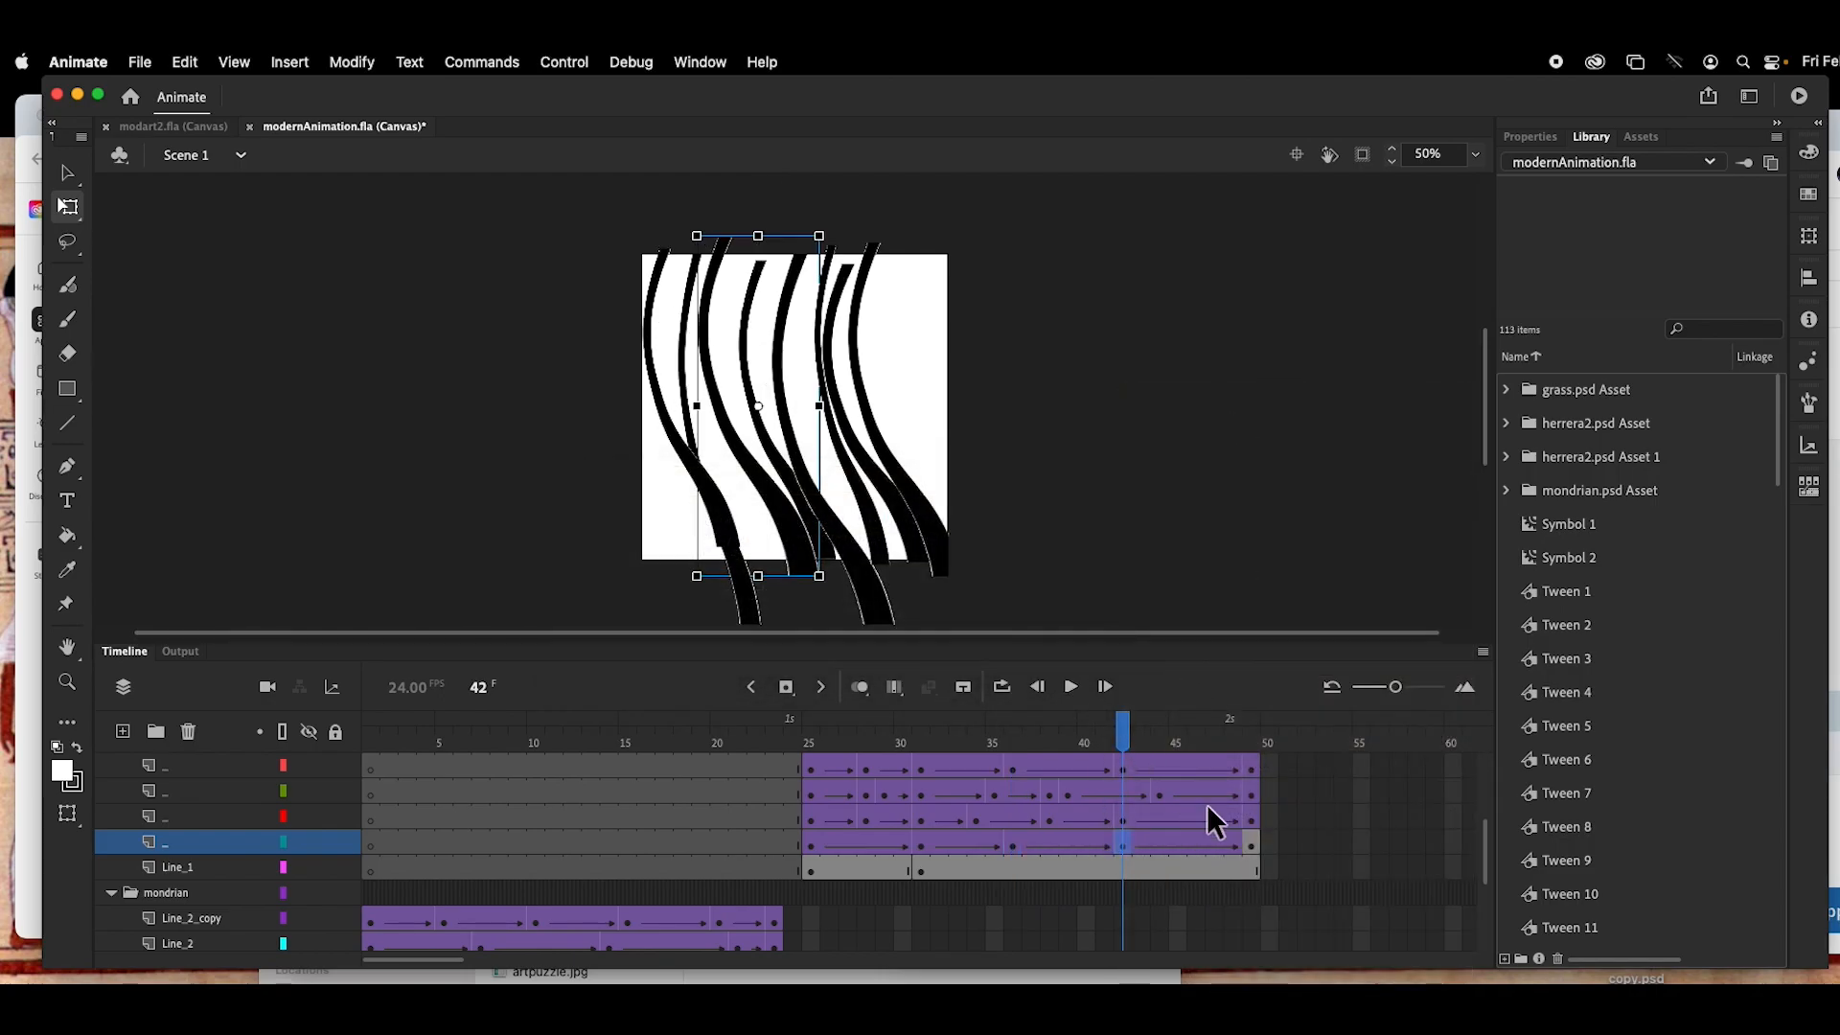
{"action": "right_click", "coordinate": [1252, 843]}
{"action": "left_click", "coordinate": [1355, 406]}
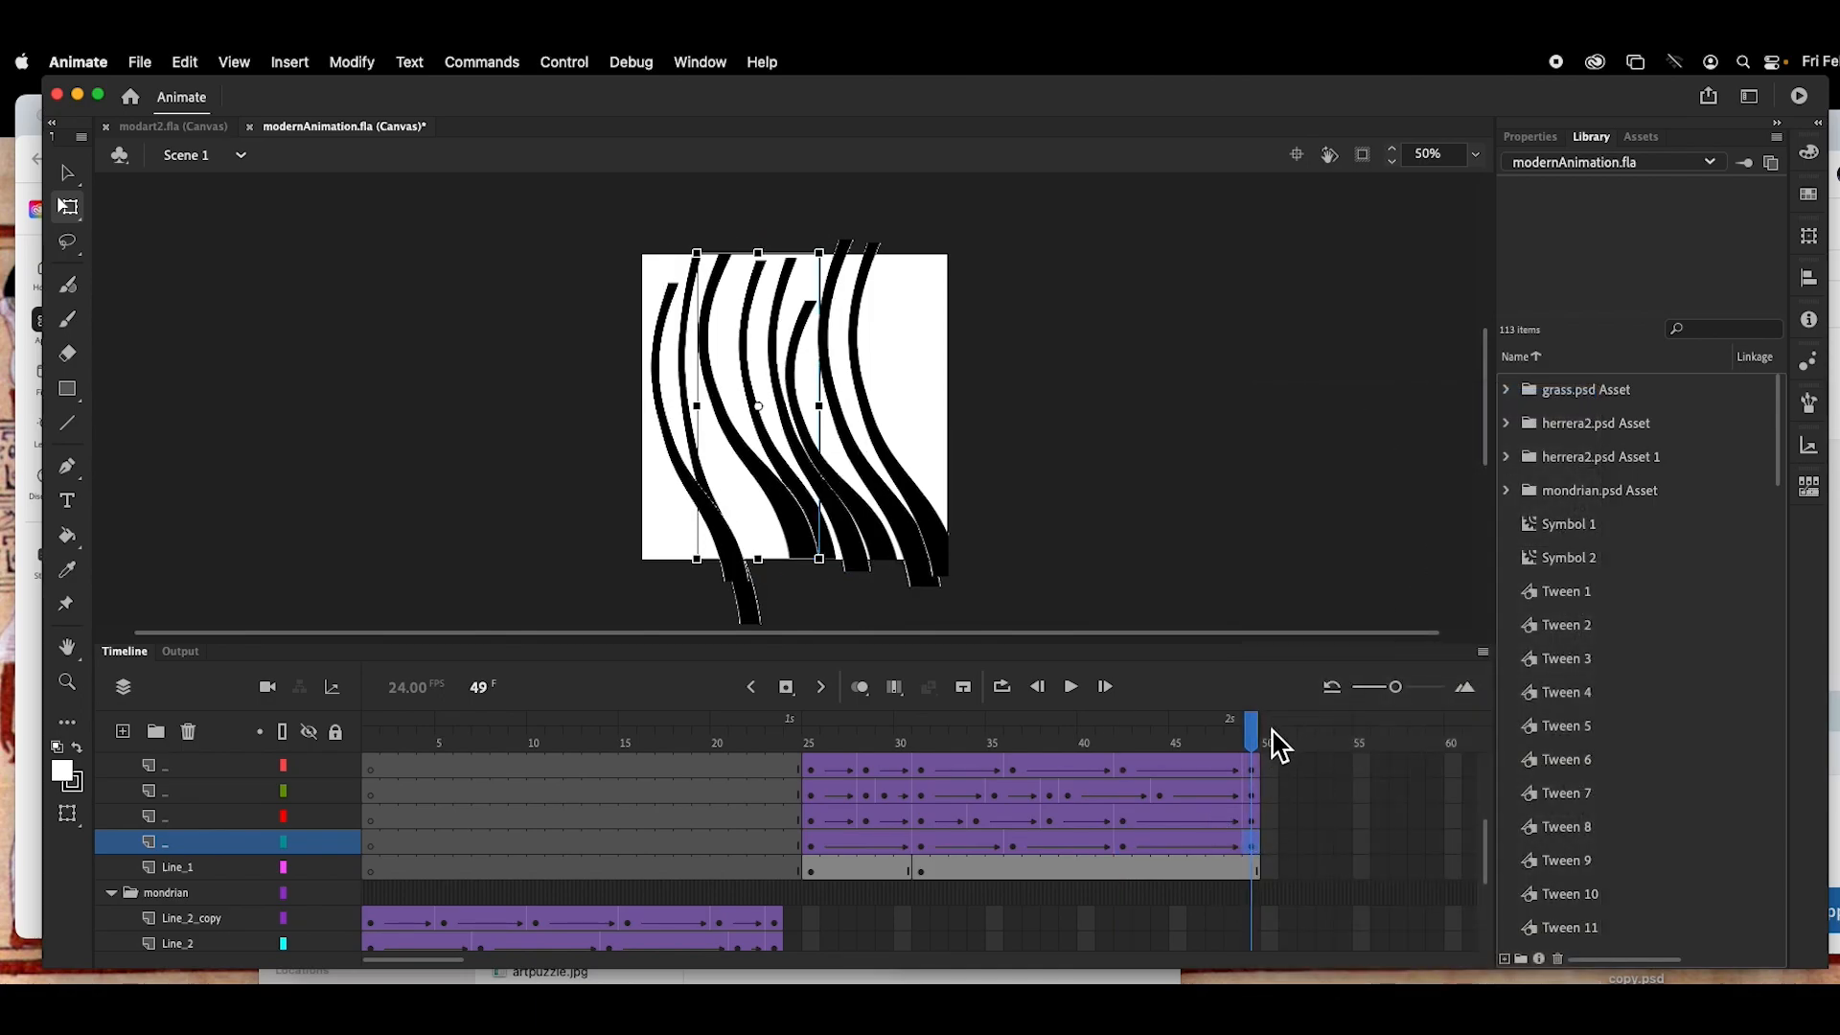
Step: Test the movie to preview the animated wavy lines
{"action": "left_click_drag", "start_coordinate": [1257, 745], "coordinate": [1250, 805]}
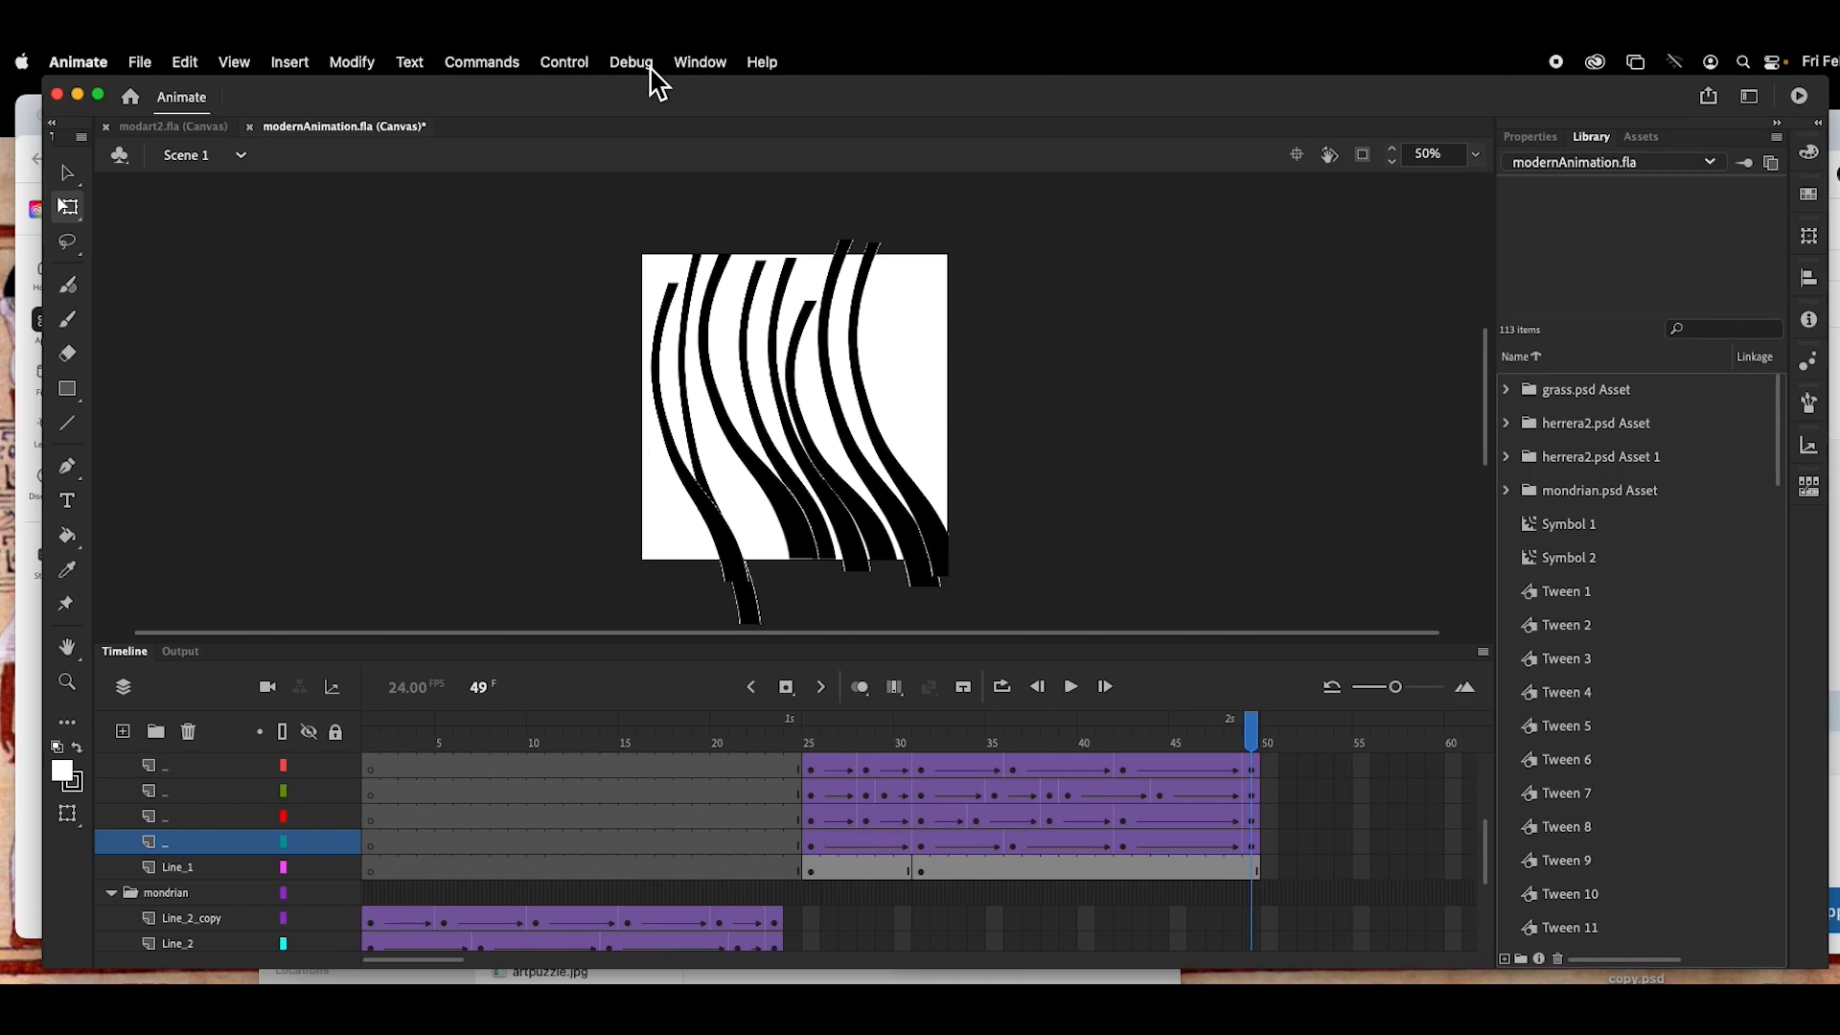
{"action": "left_click", "coordinate": [581, 65]}
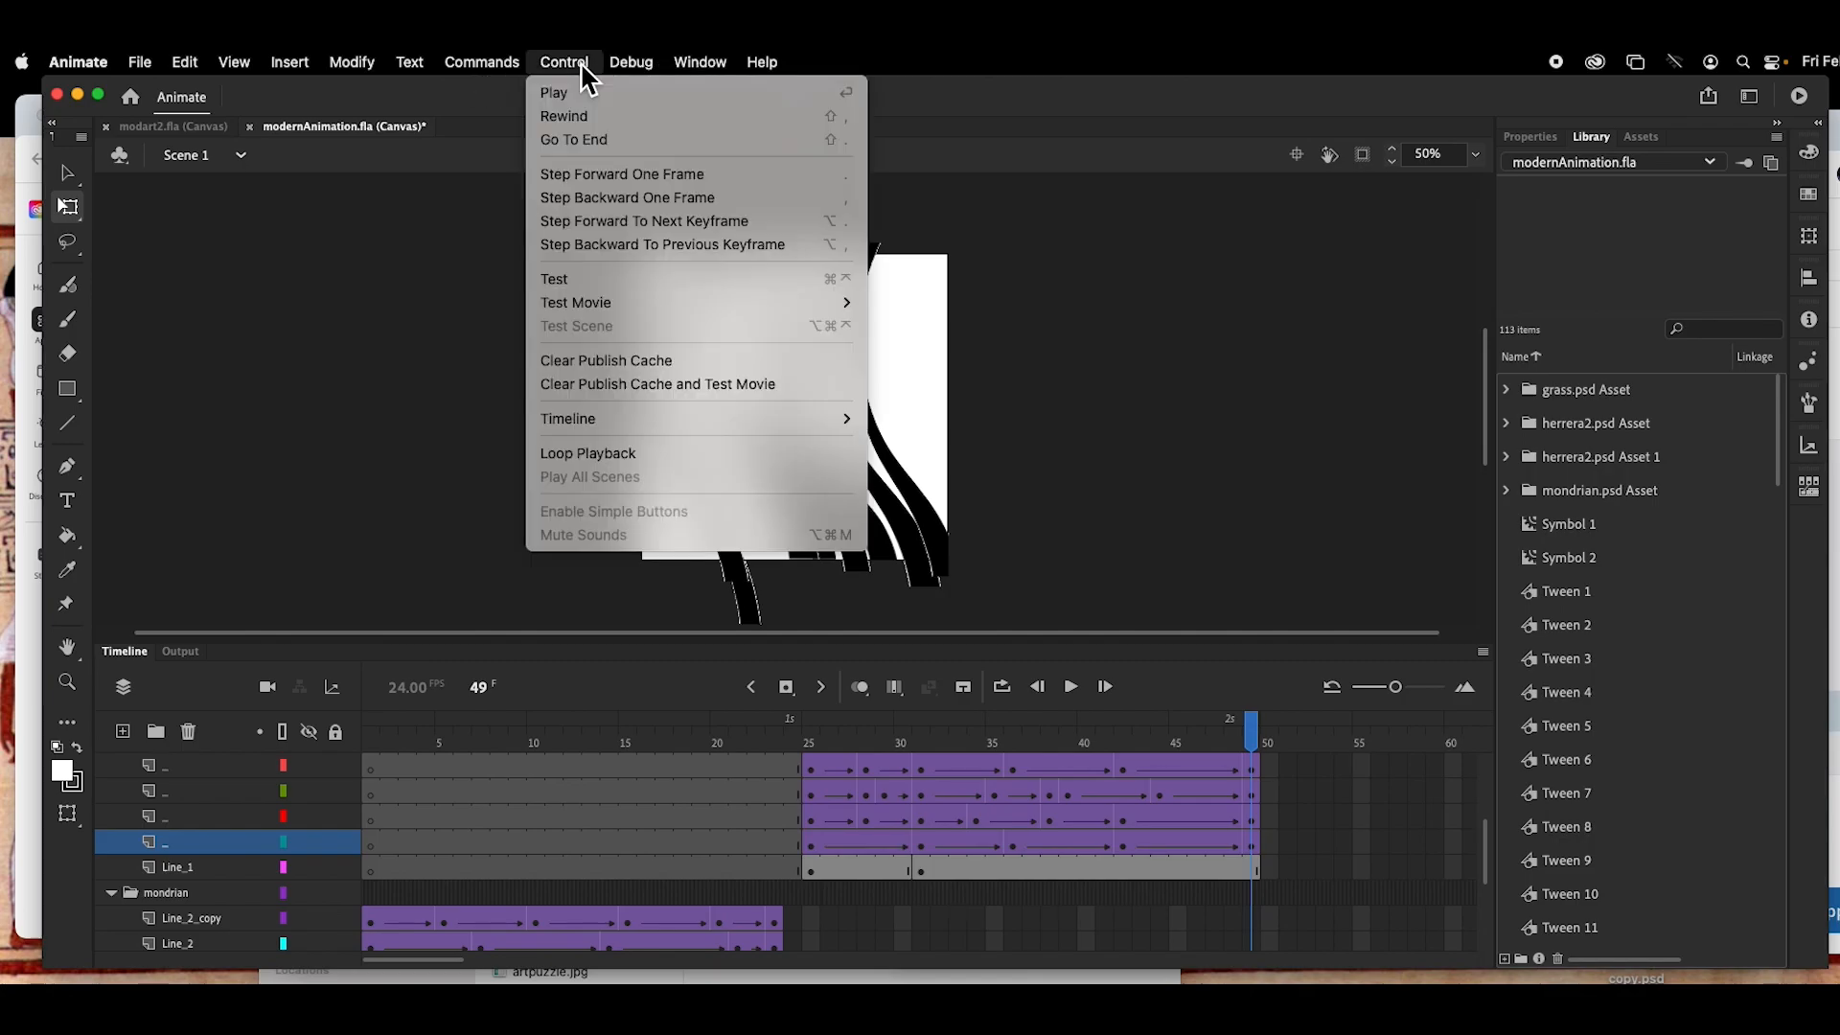
{"action": "left_click", "coordinate": [608, 283]}
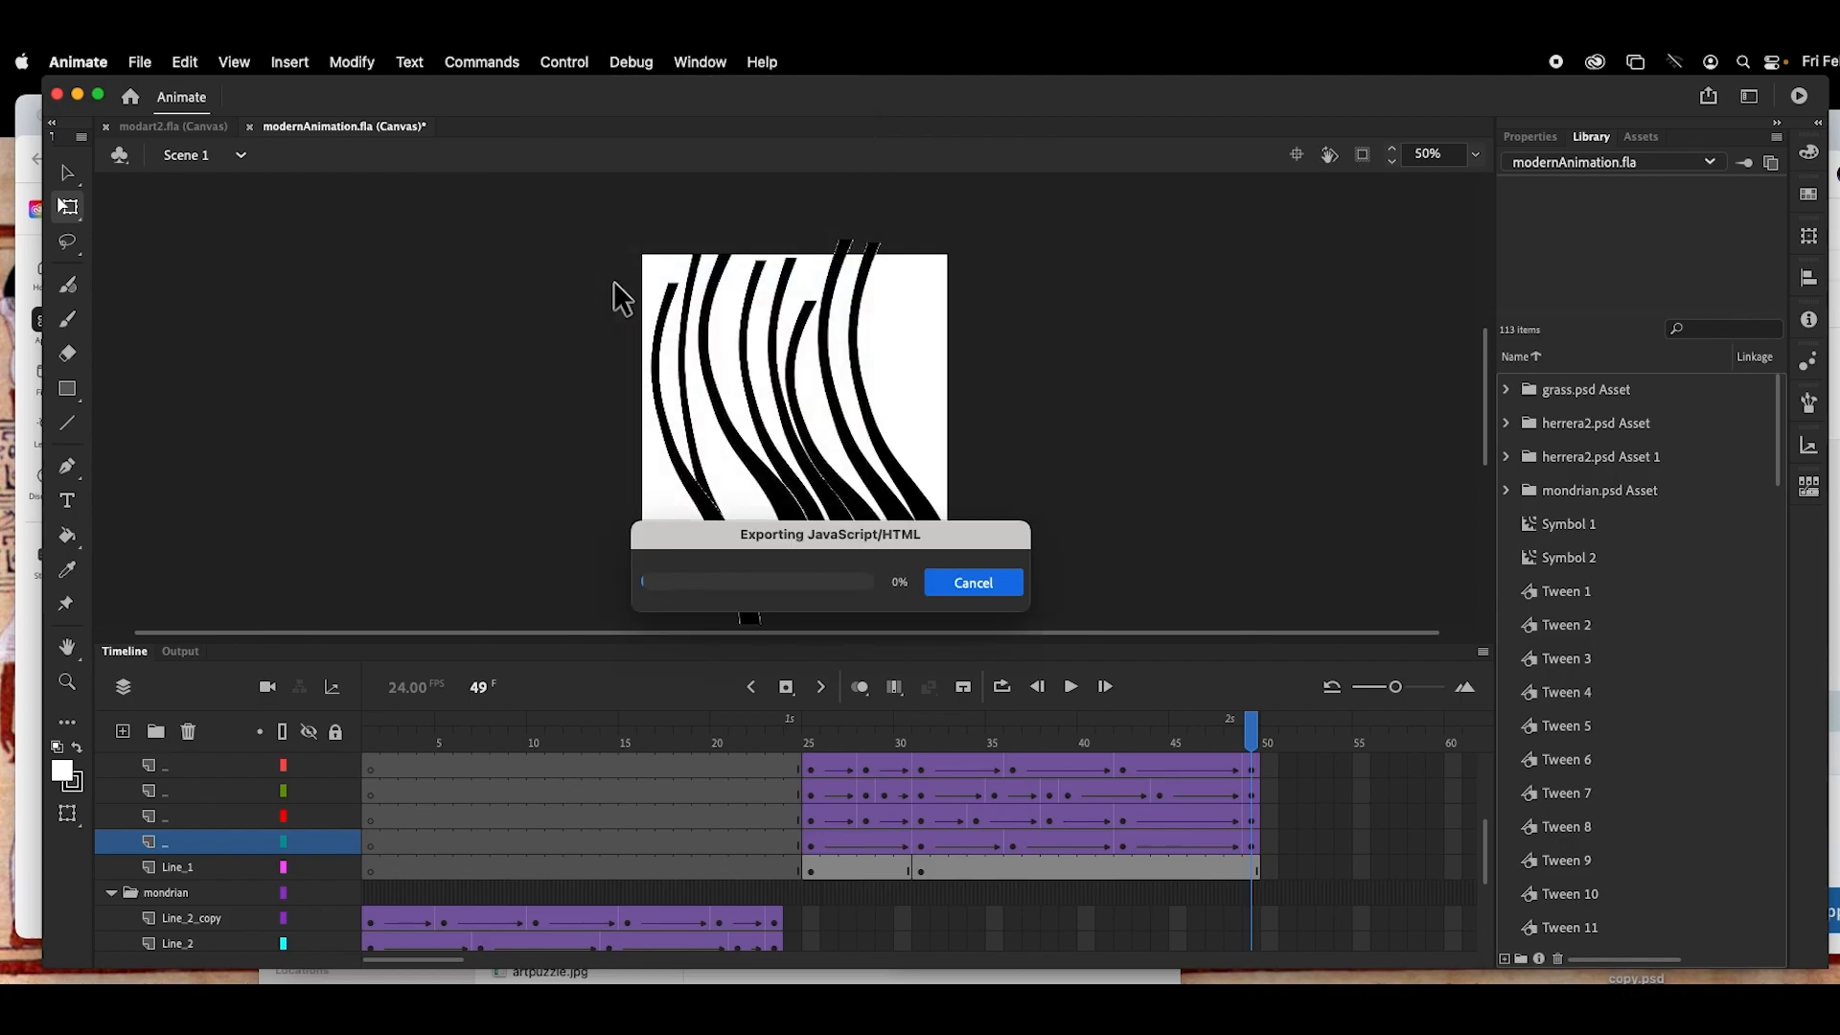